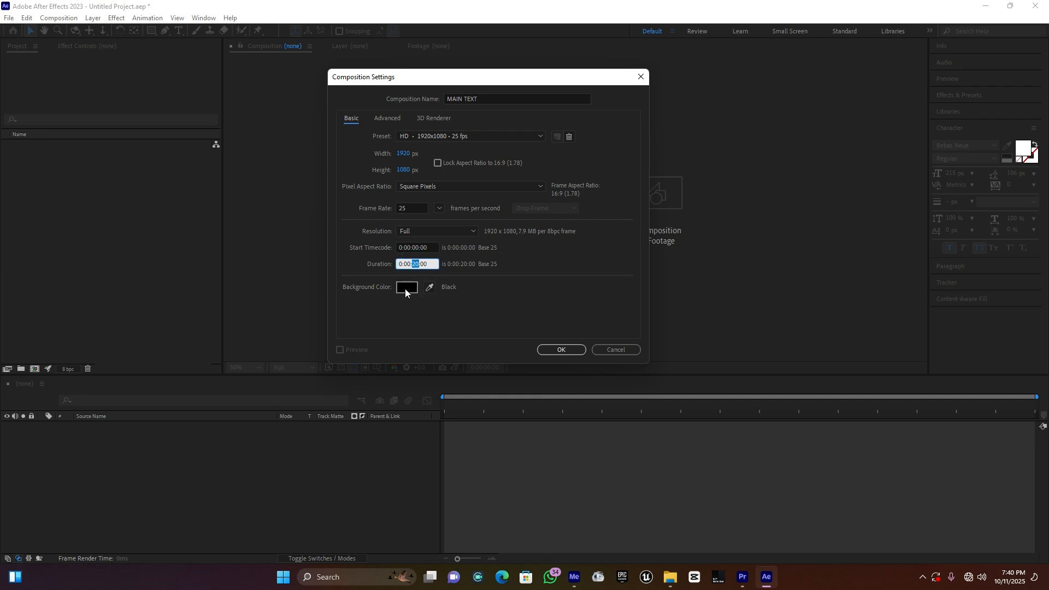
Step: Create the 20-second MAIN TEXT composition at 1920x1080, 25 fps, and add a text layer reading CINEMATIC
left_click(568, 350)
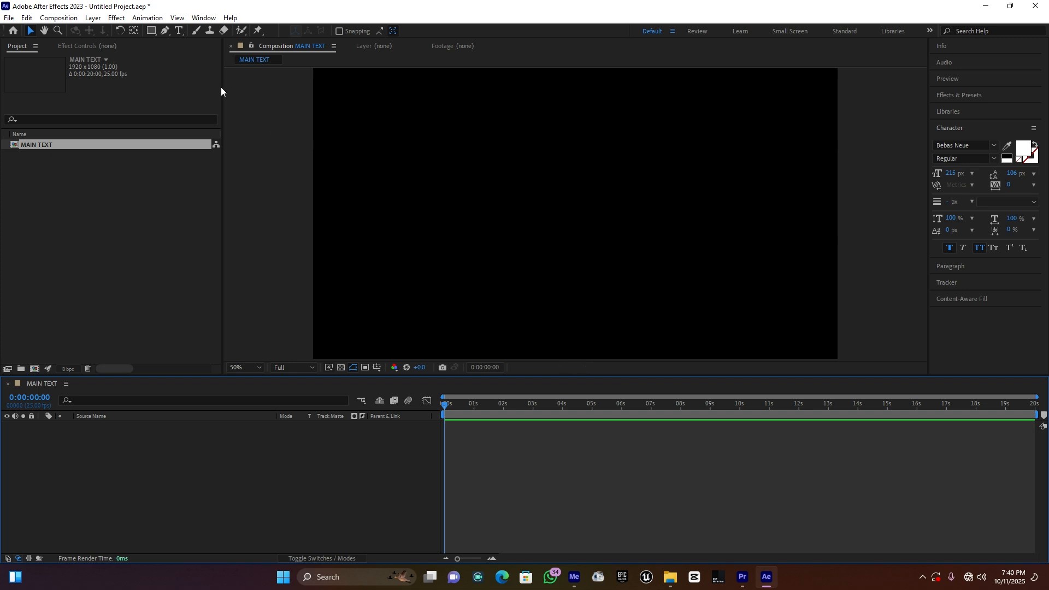
left_click(178, 30)
left_click(452, 212)
left_click(446, 206)
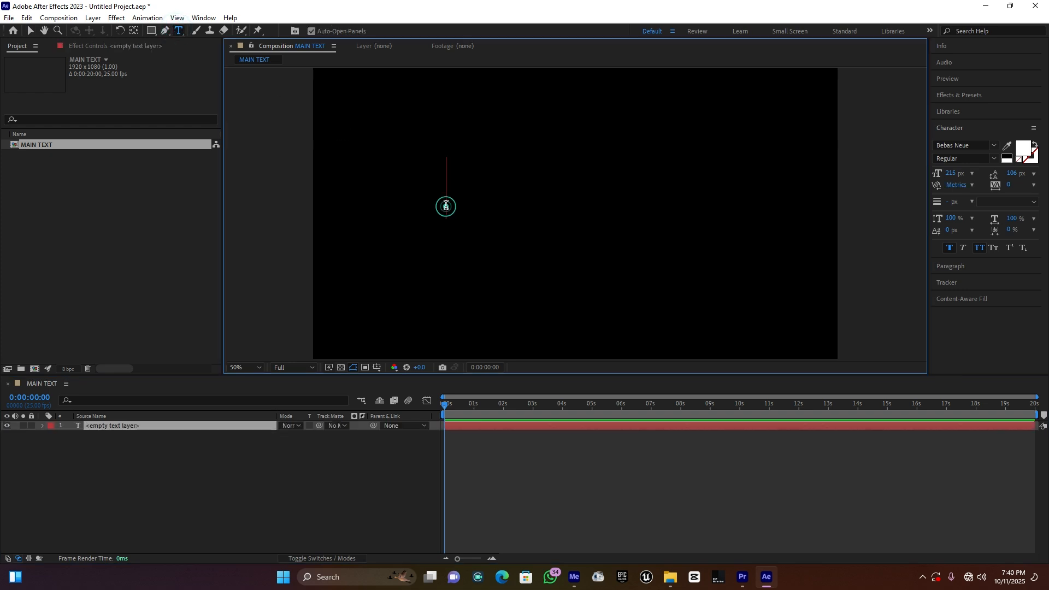
type("C")
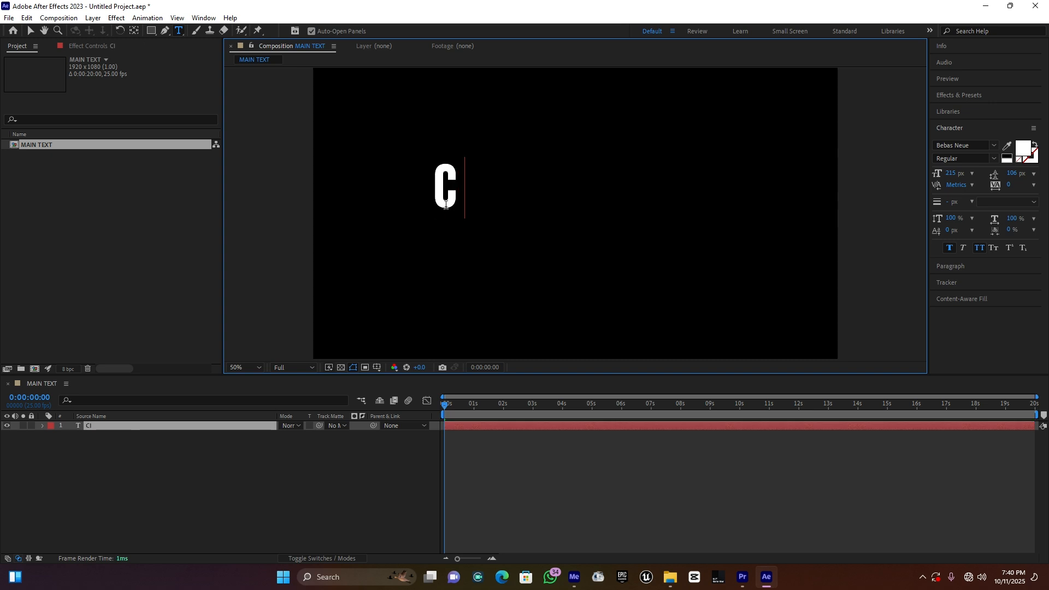
type("INMATIC")
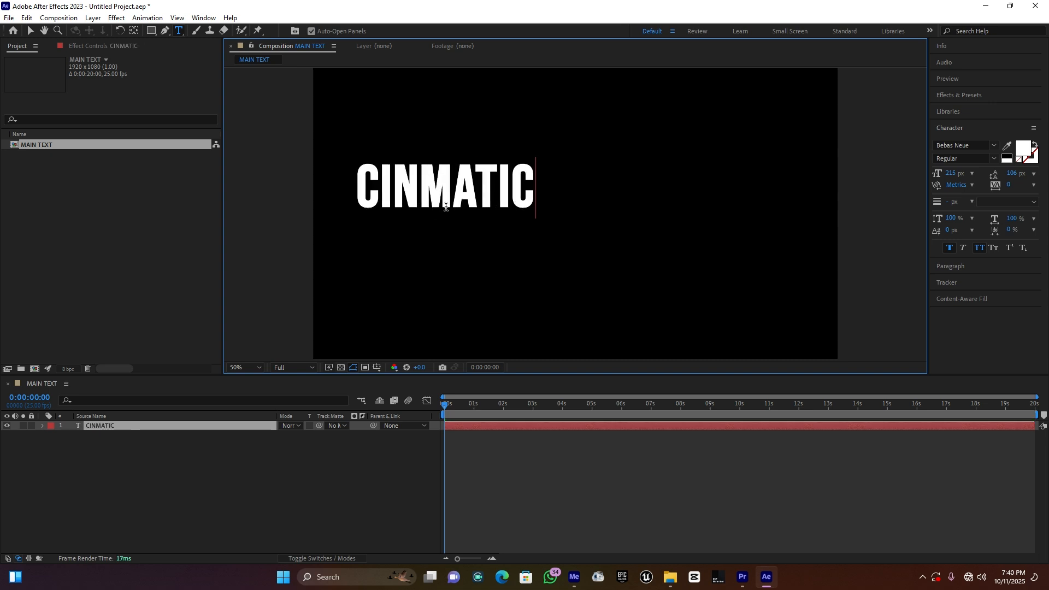
left_click(420, 178)
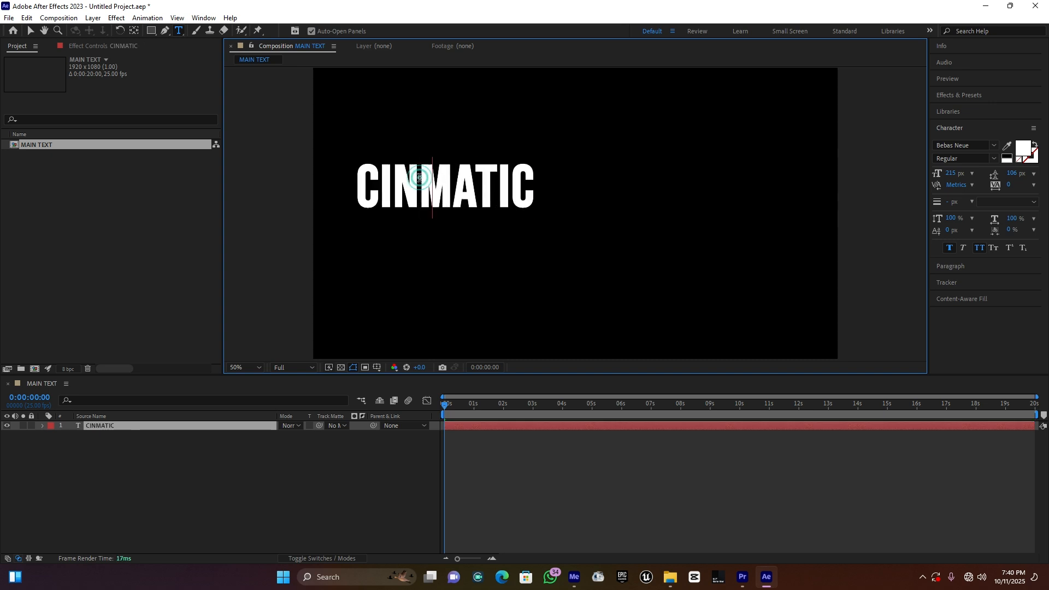
type("E")
Step: Move the CINEMATIC text towards the middle of the frame and set its font size to 275 px
left_click(31, 31)
left_click_drag(444, 183, 565, 202)
key("Caps_Lock")
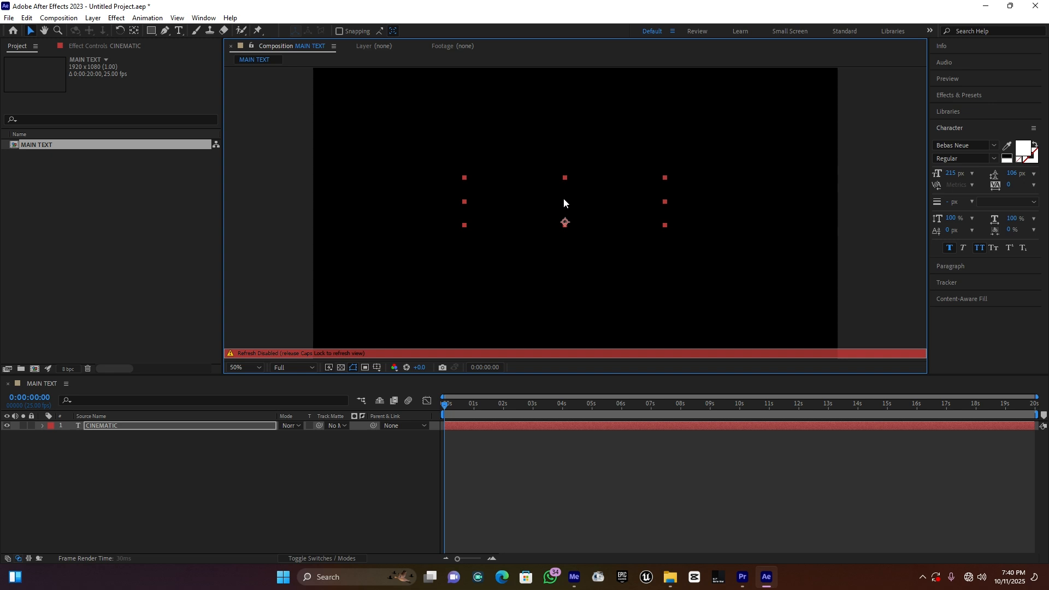
key("Caps_Lock")
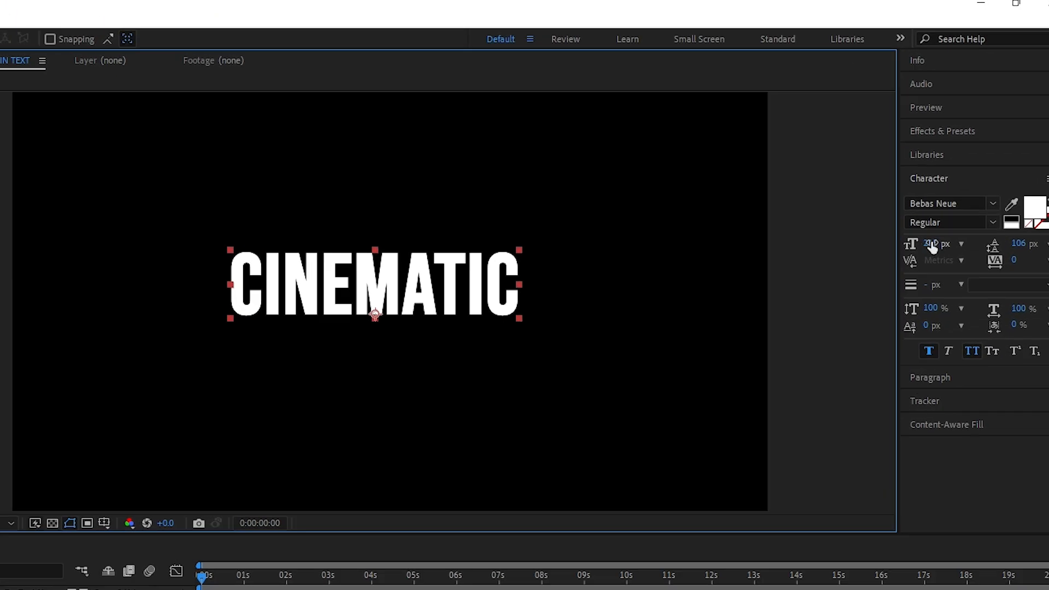
left_click_drag(932, 248, 979, 239)
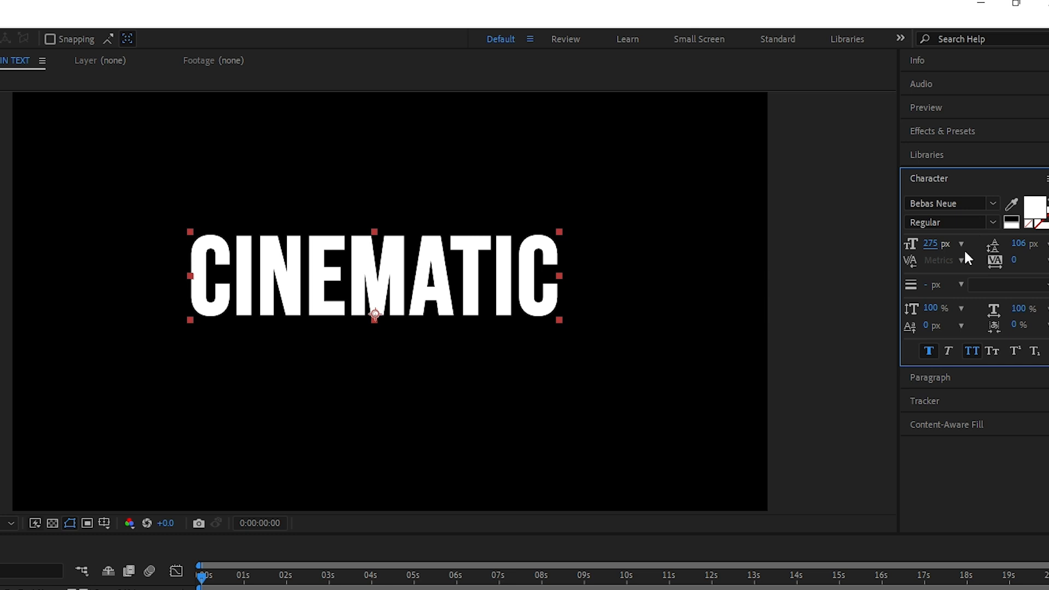
left_click_drag(403, 305, 424, 301)
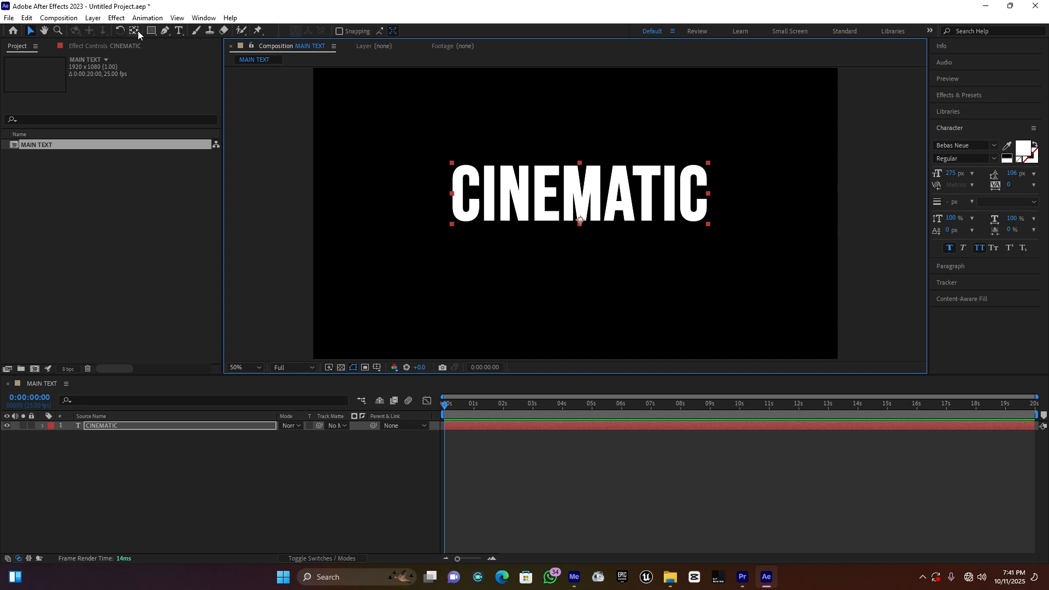
Step: Move the anchor point of the CINEMATIC layer to the centre of the text
left_click(136, 31)
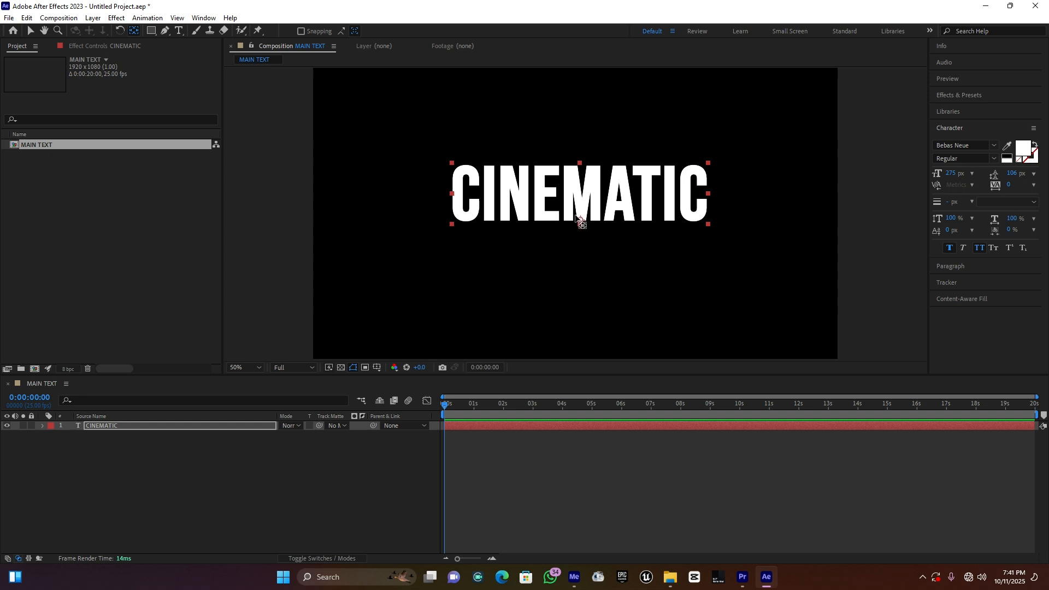
left_click(579, 218)
left_click_drag(580, 197, 580, 194)
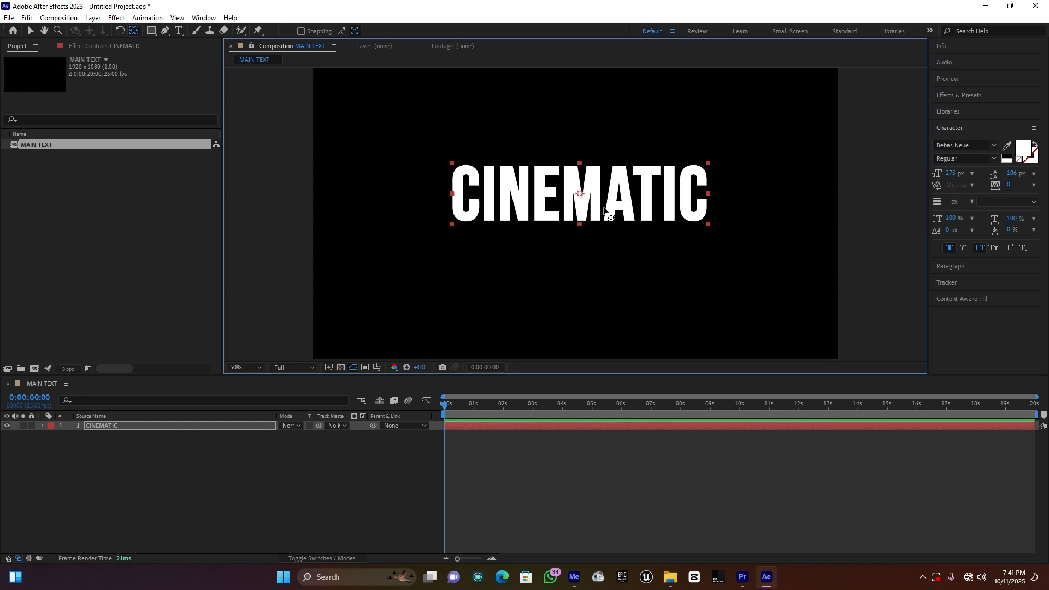
key("v")
left_click(102, 457)
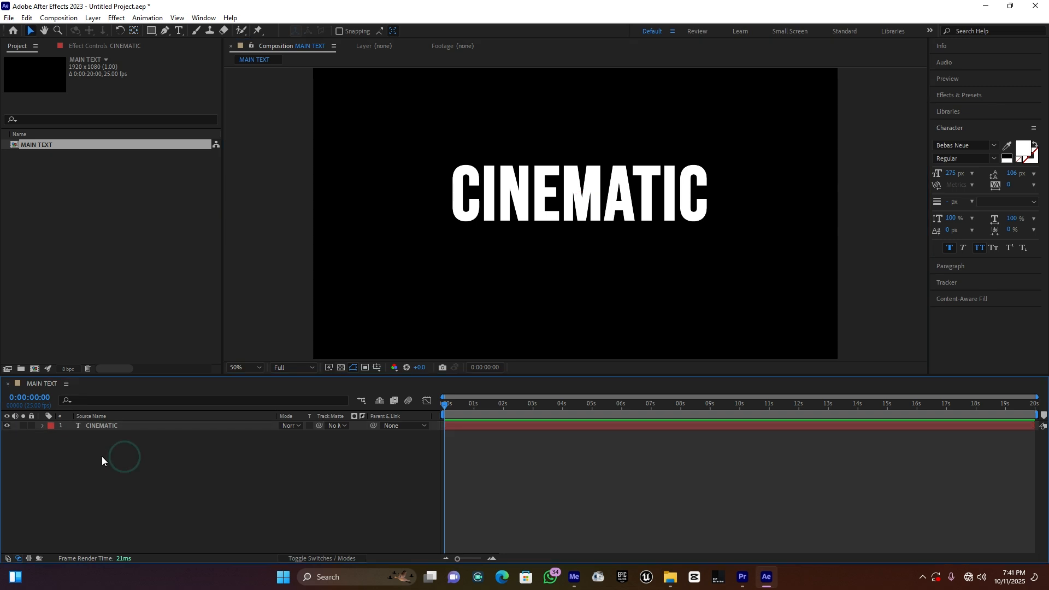
Step: Add a Gradient Overlay layer style to the CINEMATIC text layer
left_click(106, 426)
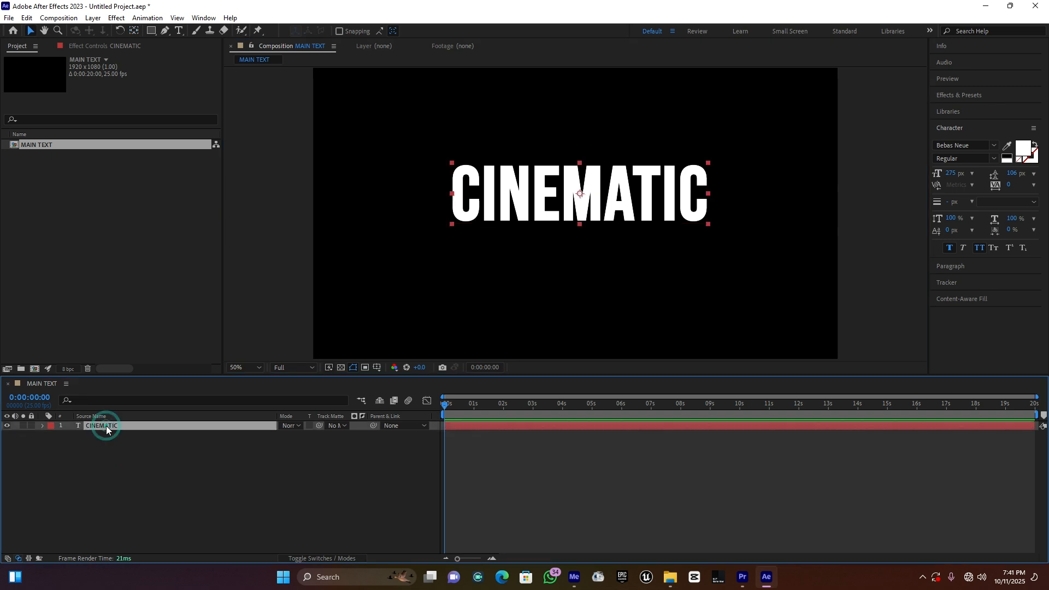
right_click(106, 425)
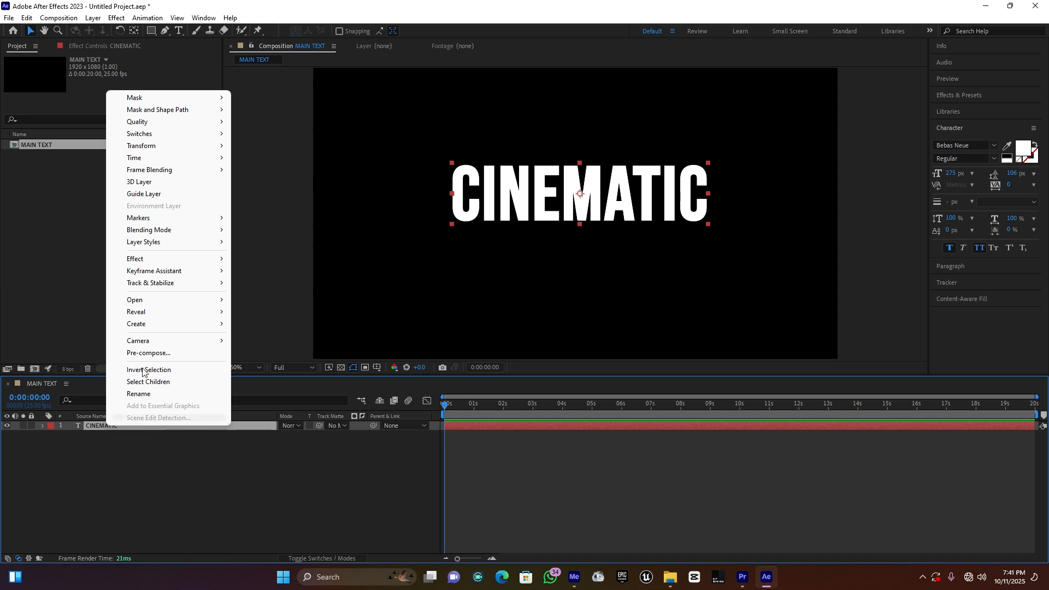
mouse_move(173, 248)
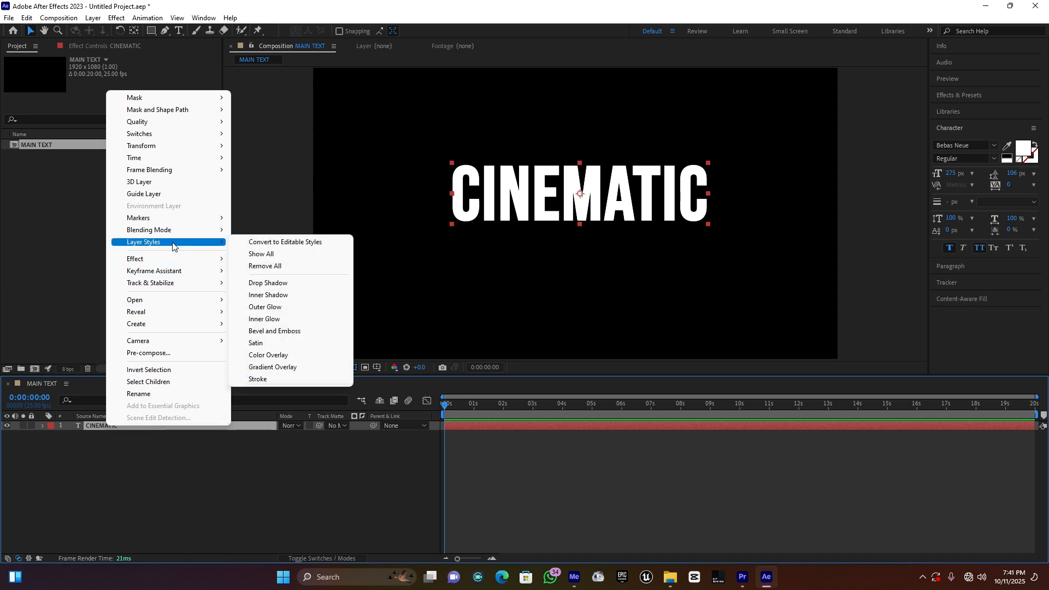
left_click(293, 367)
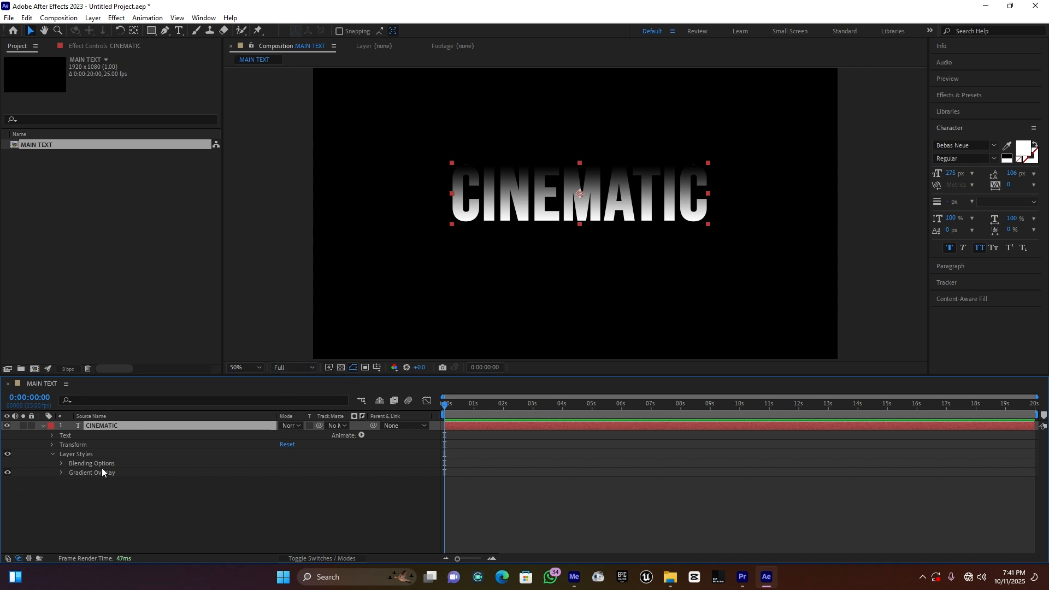
Step: Open the Gradient Overlay's colors for editing and set the starting color stop to light grey DCDCDC
left_click(61, 474)
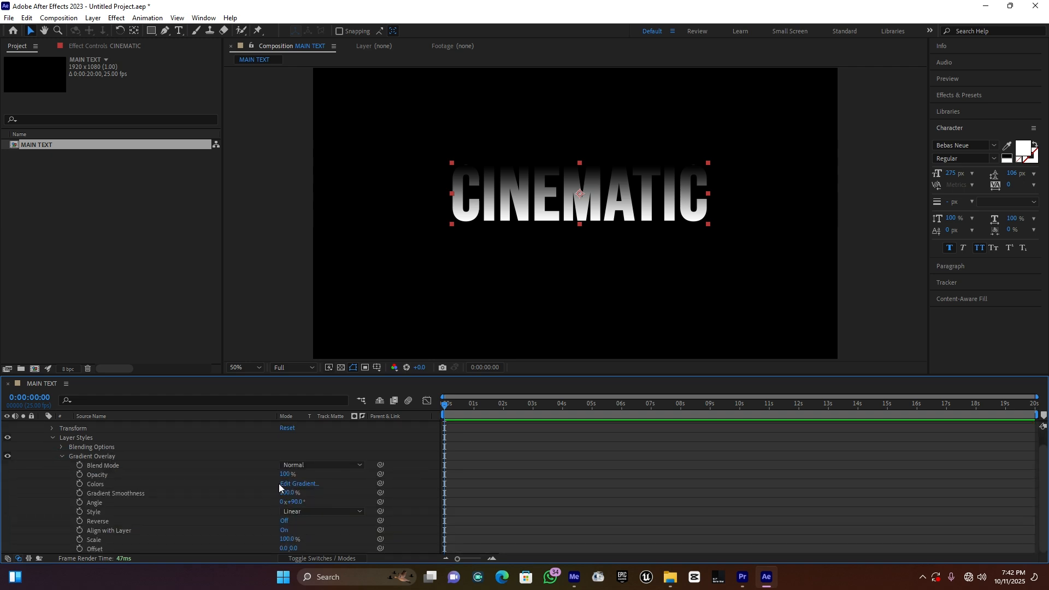
left_click(296, 484)
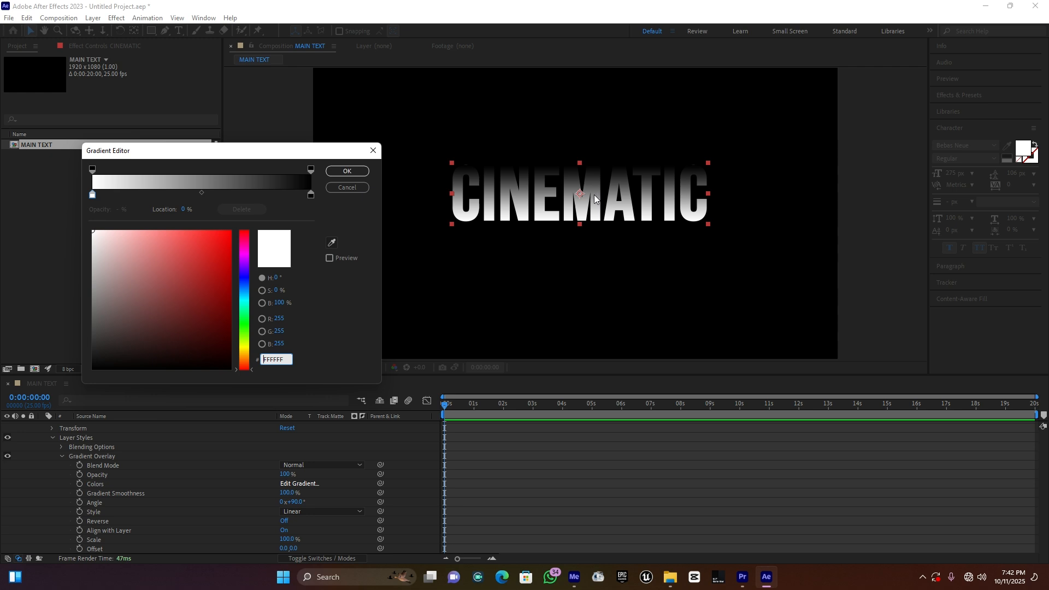
left_click(93, 196)
left_click(120, 320)
left_click_drag(119, 320, 93, 250)
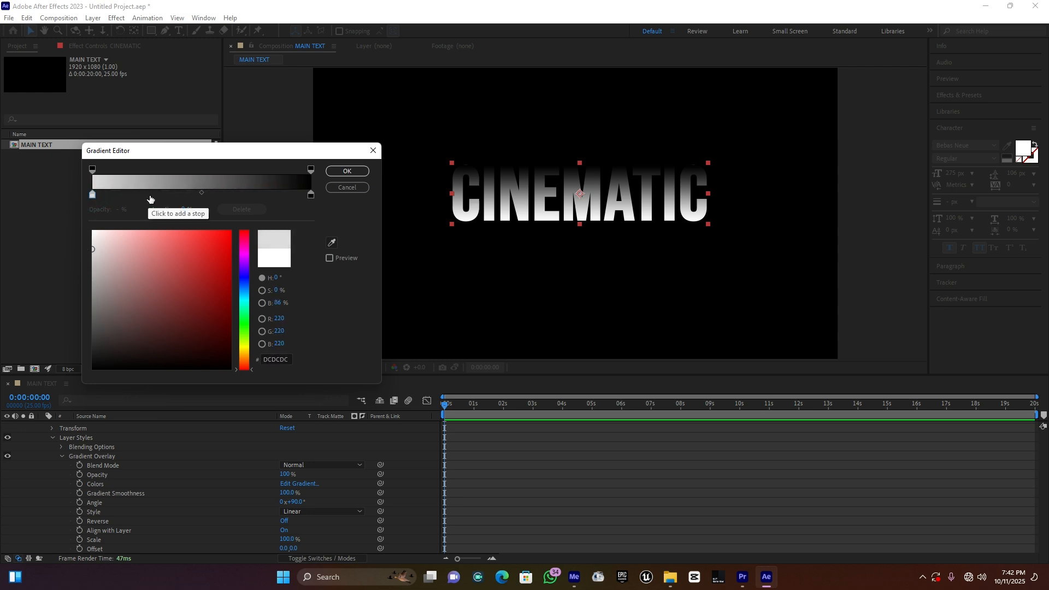
Step: Add two color stops in dark grey 595757 to the gradient, at about 22.8% and 70.2%
left_click(141, 196)
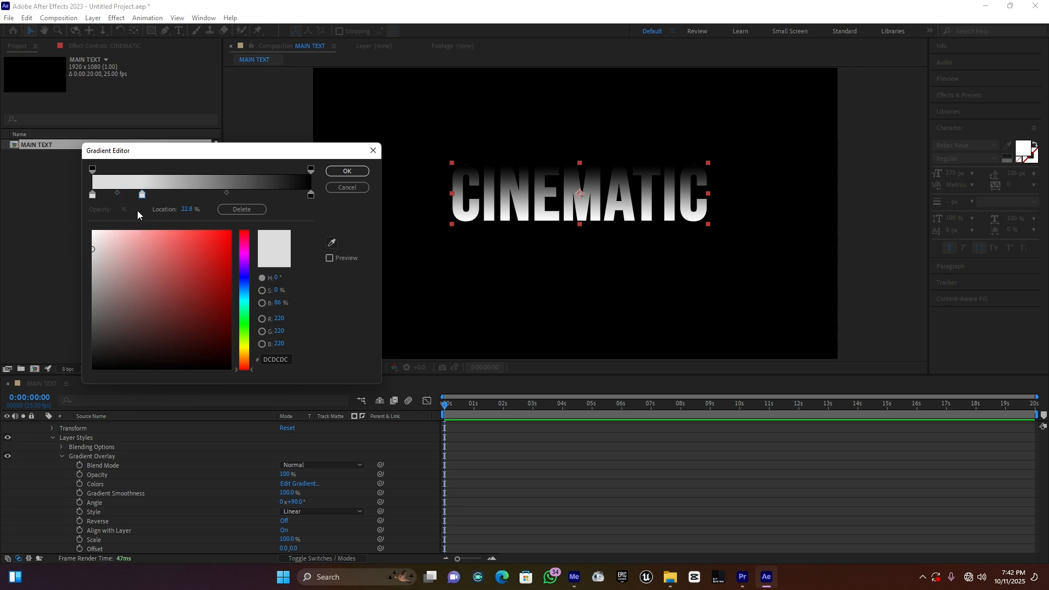
left_click_drag(108, 280, 96, 320)
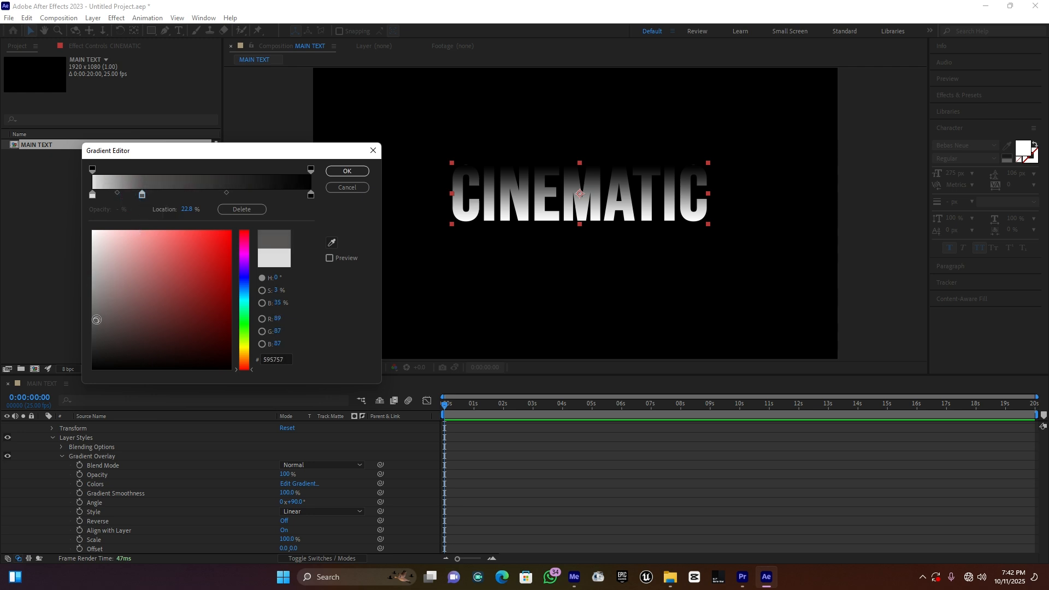
left_click(243, 195)
left_click_drag(244, 195, 245, 197)
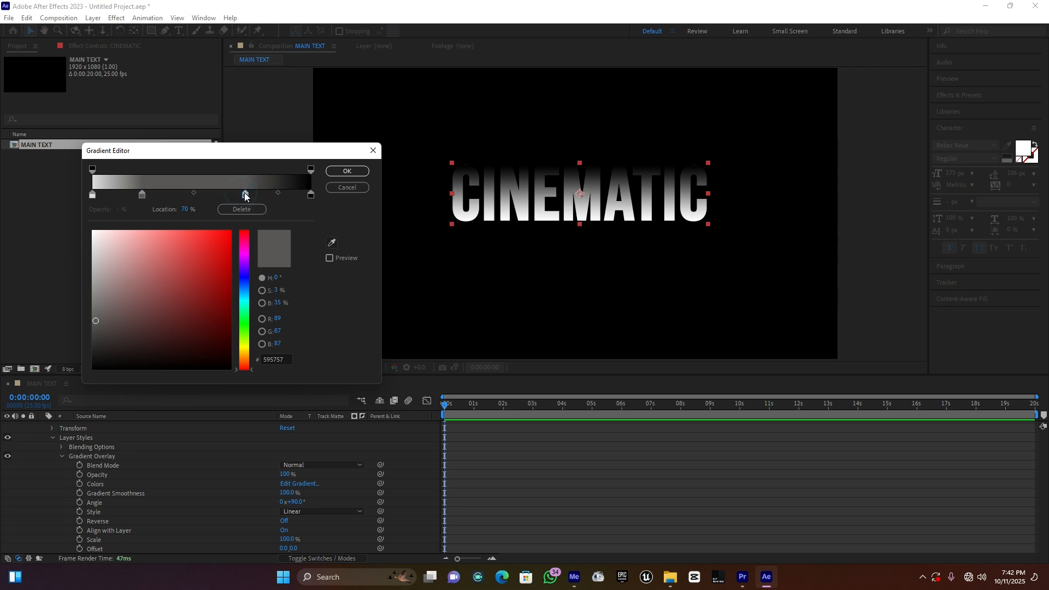
Step: Change the gradient's end color stop from black to a very dark grey and apply the gradient
left_click(311, 194)
left_click(93, 328)
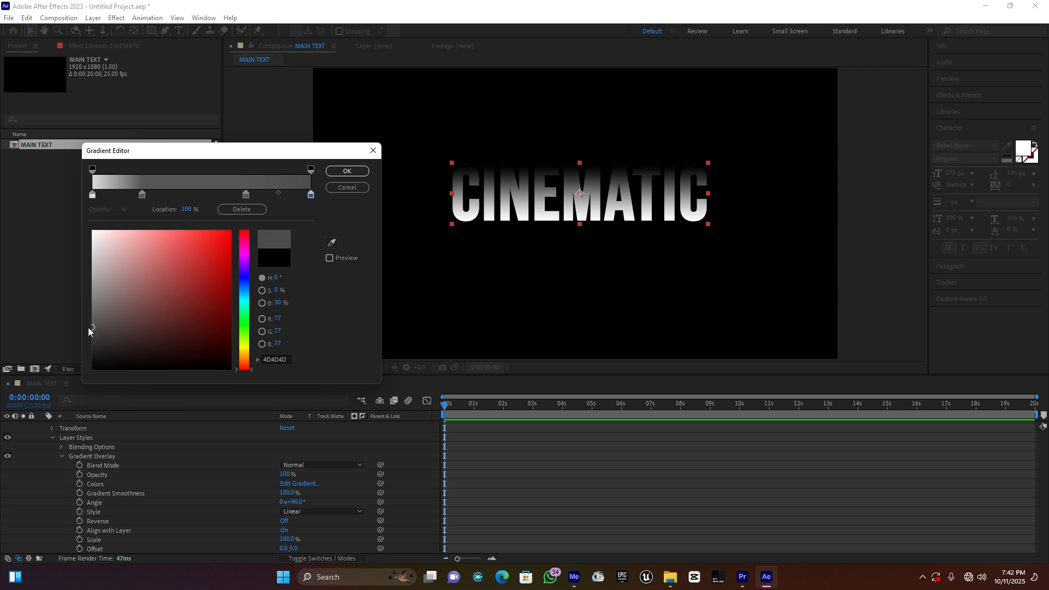
left_click(93, 347)
left_click(352, 172)
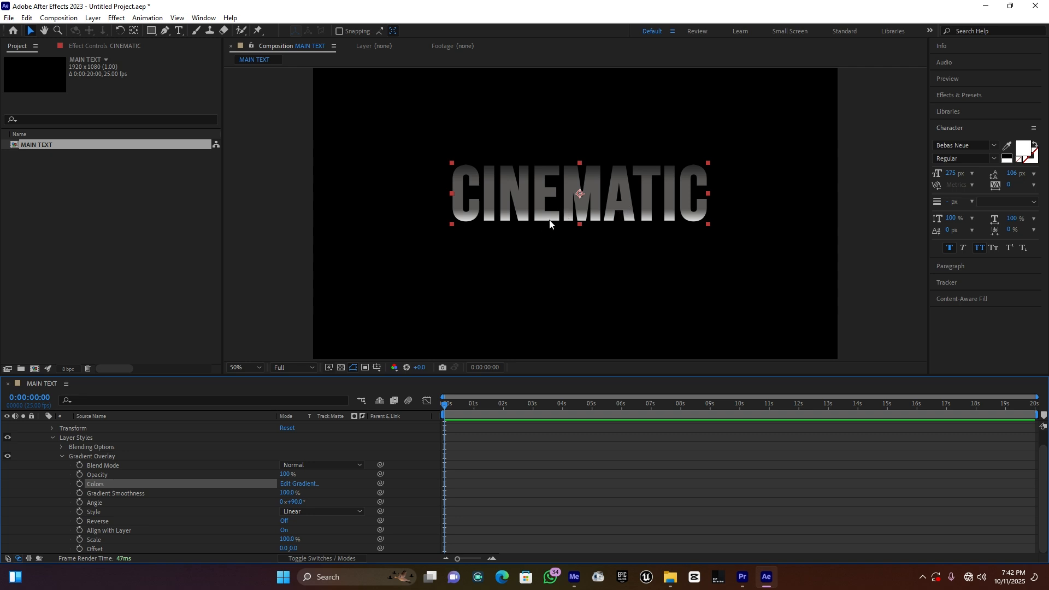
Step: Shift the gradient's second color stop towards the middle, and set the third stop to 62% with color B9B5B5
left_click(300, 484)
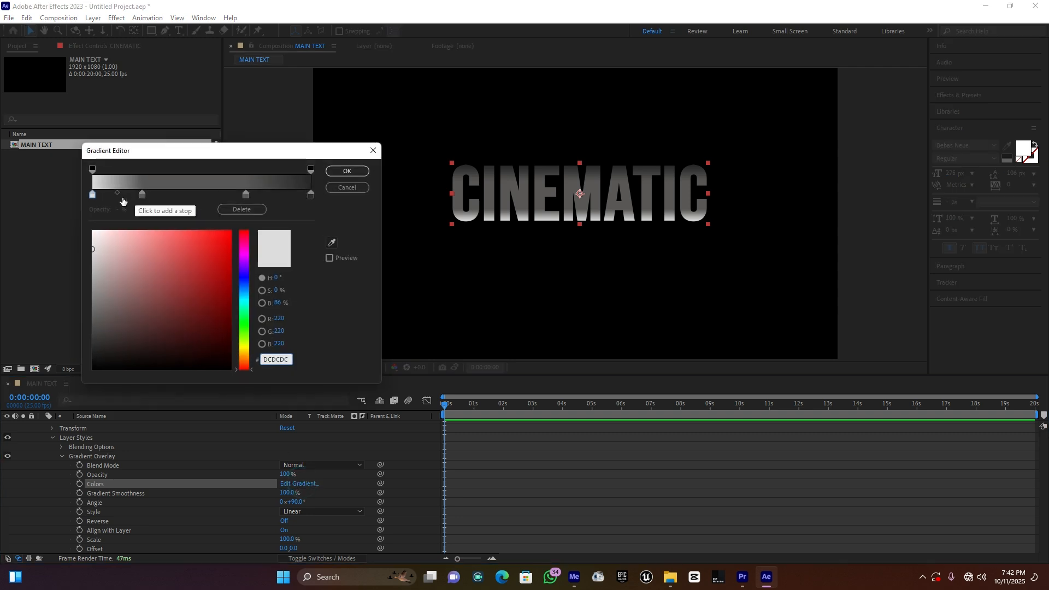
left_click(152, 194)
left_click_drag(143, 194, 171, 193)
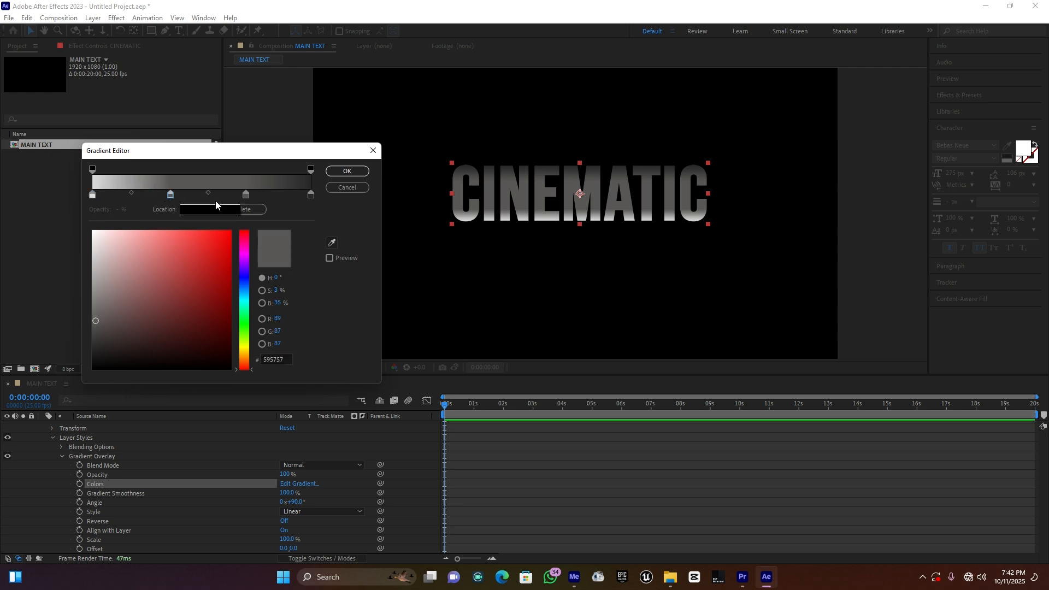
left_click_drag(241, 195, 226, 198)
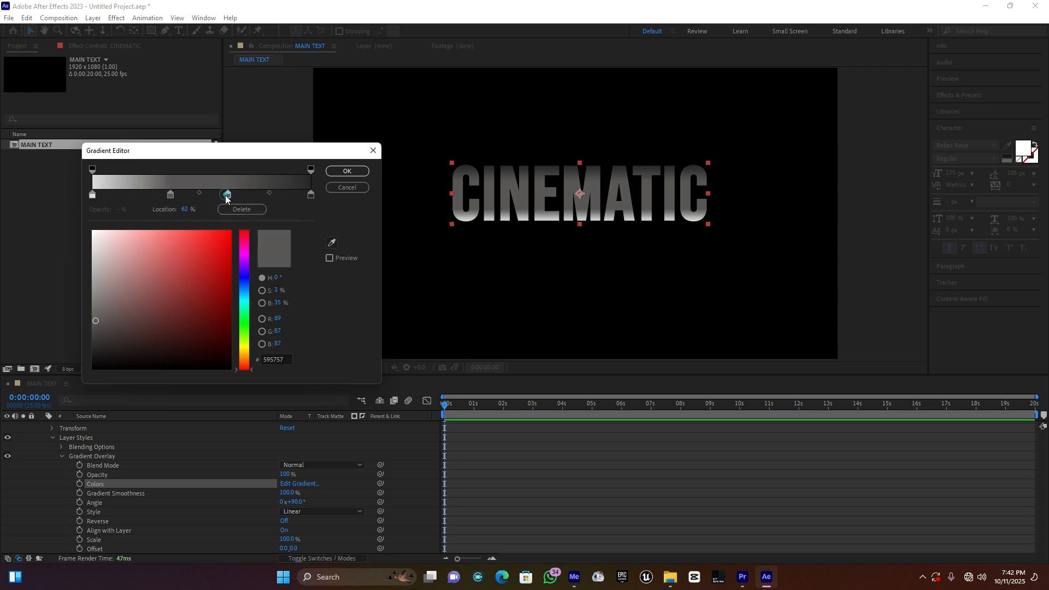
left_click(95, 268)
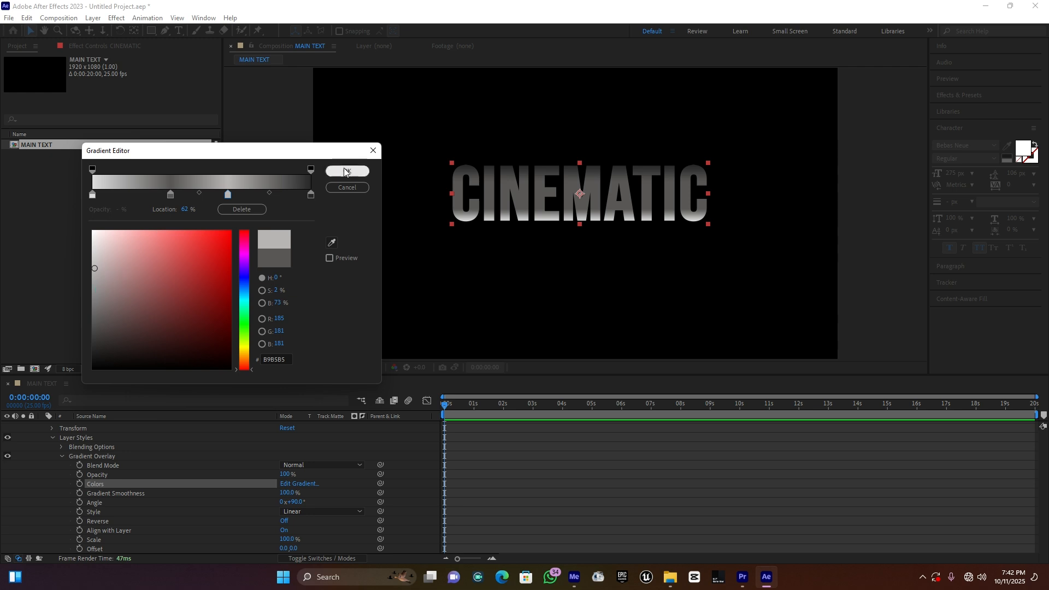
left_click(345, 171)
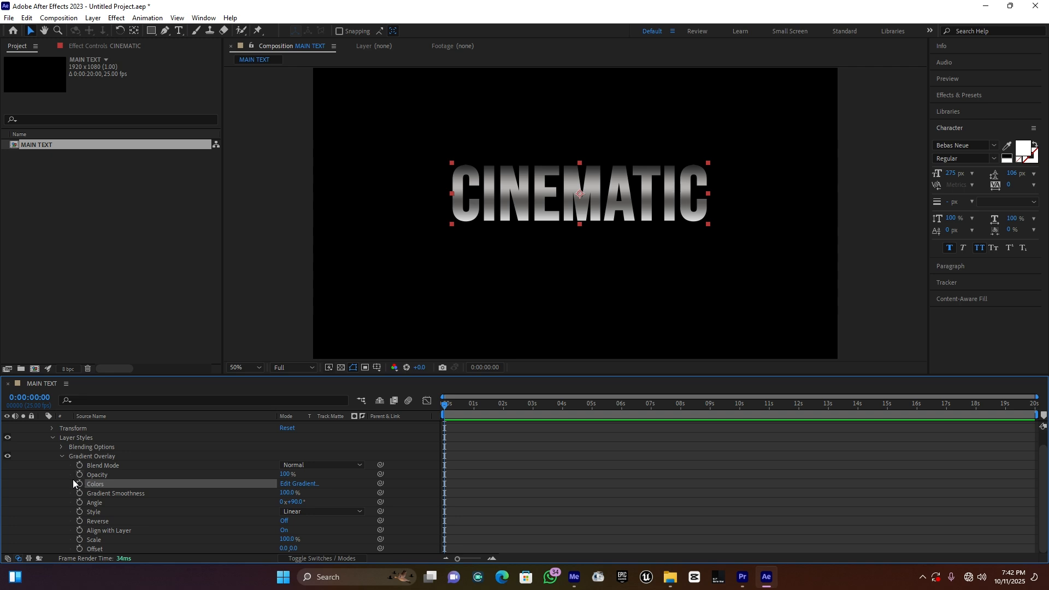
Step: Add a Tracking animator to the CINEMATIC text layer
scroll(74, 483, "up", 2)
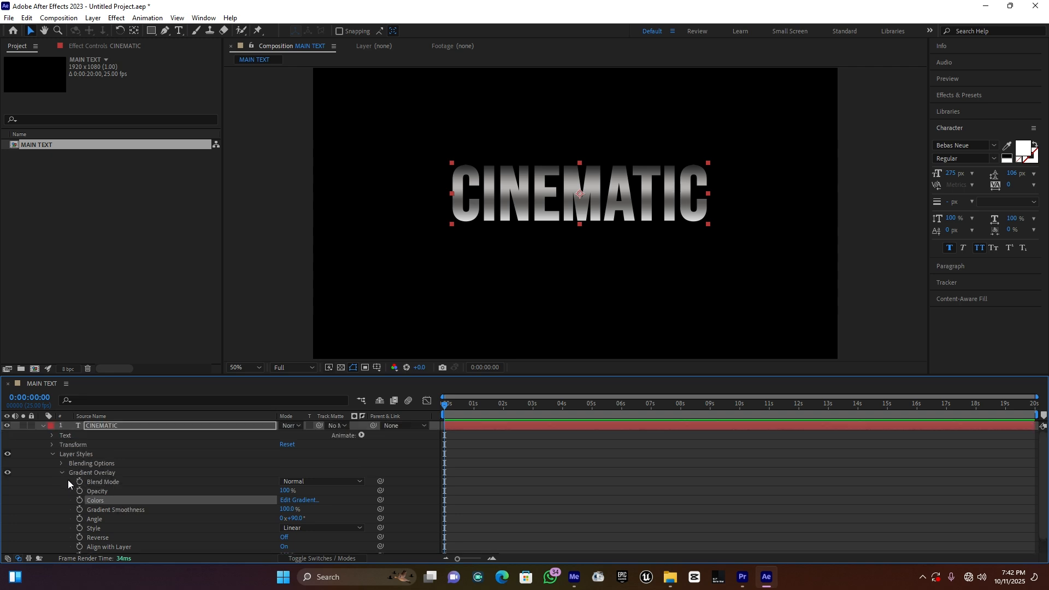
left_click(42, 426)
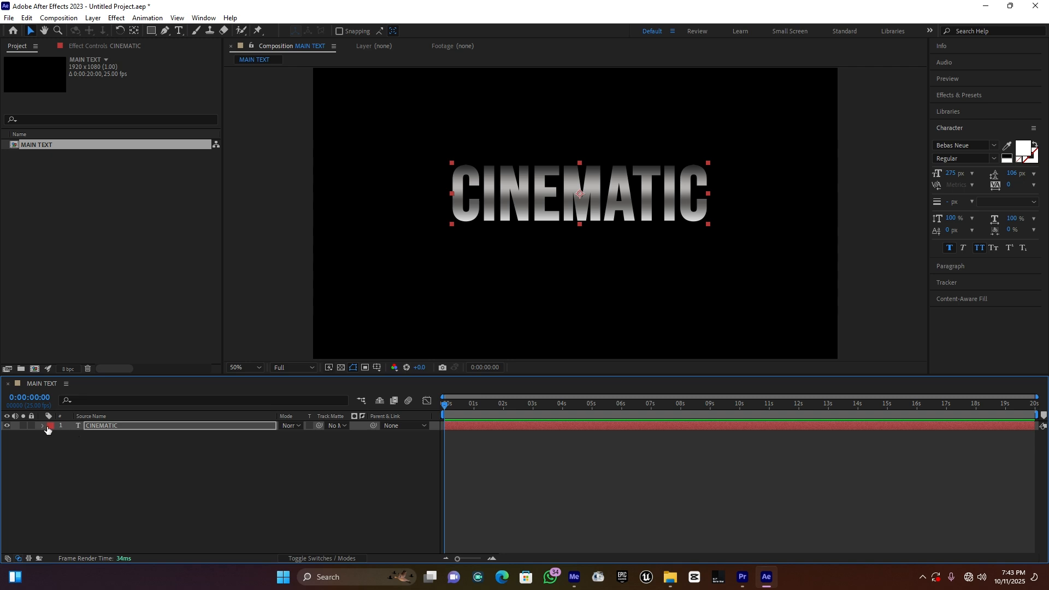
left_click(42, 427)
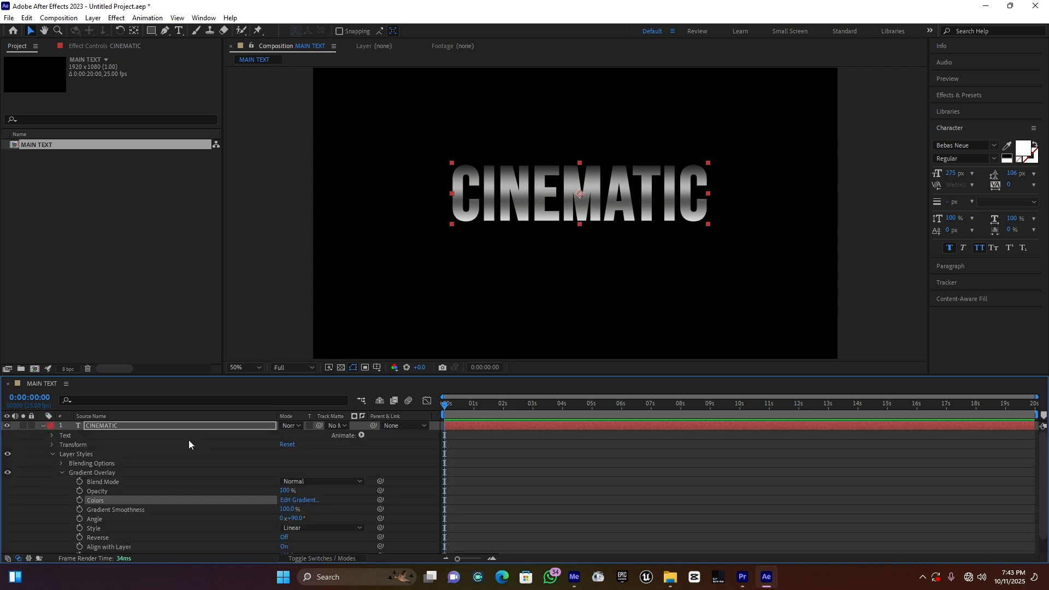
left_click(361, 436)
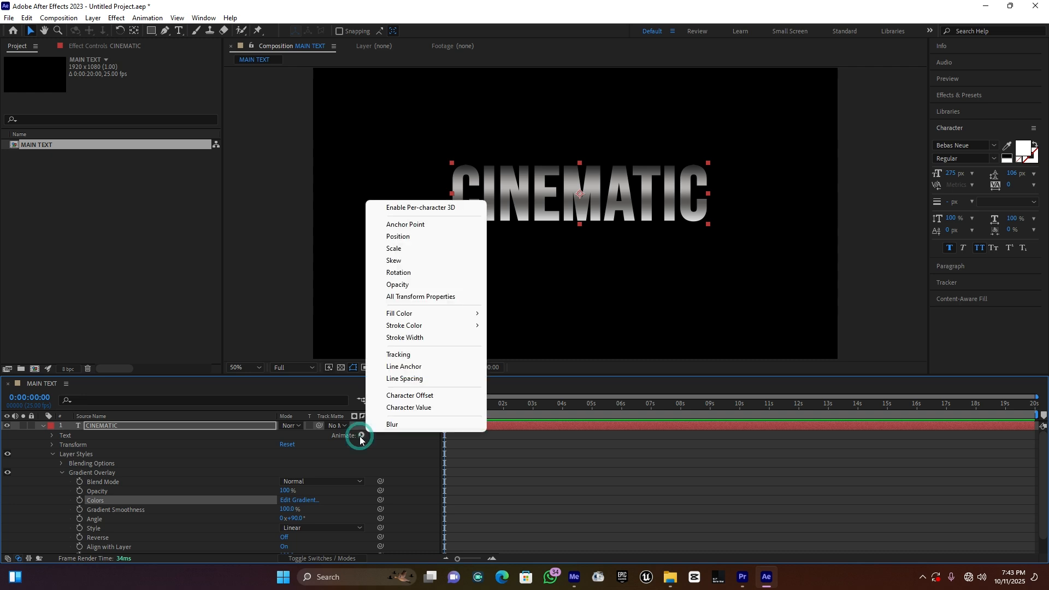
left_click(410, 355)
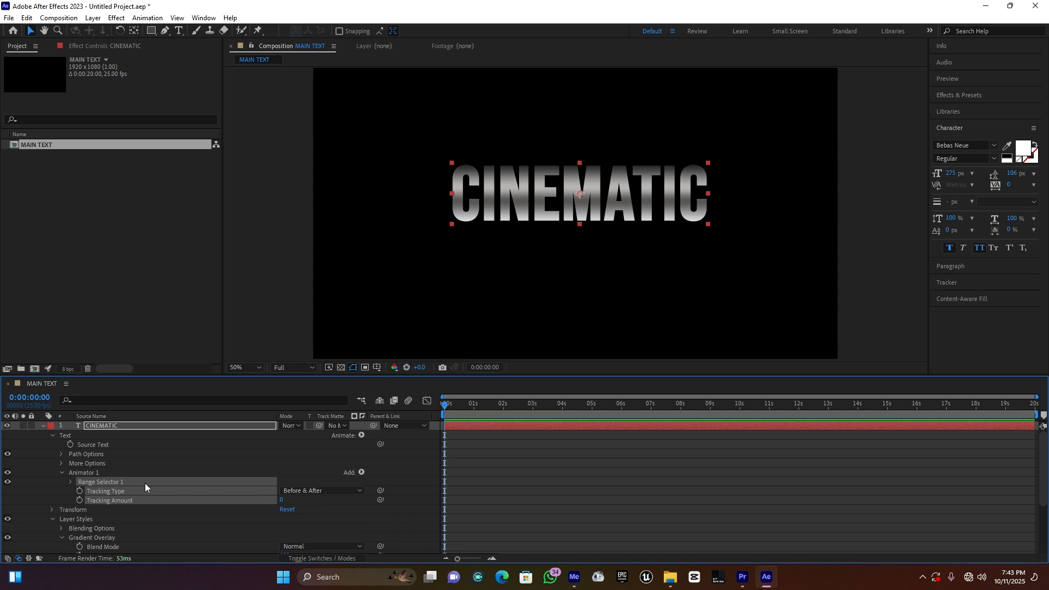
scroll(146, 486, "down", 2)
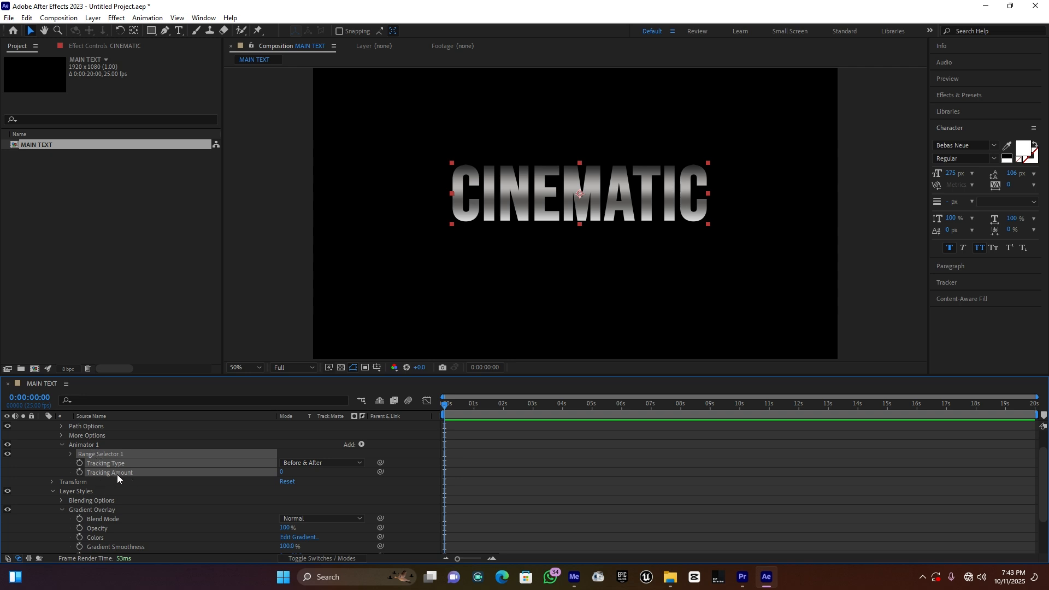
Step: Try a Tracking Amount of 30 on the CINEMATIC text
left_click(134, 474)
left_click(299, 477)
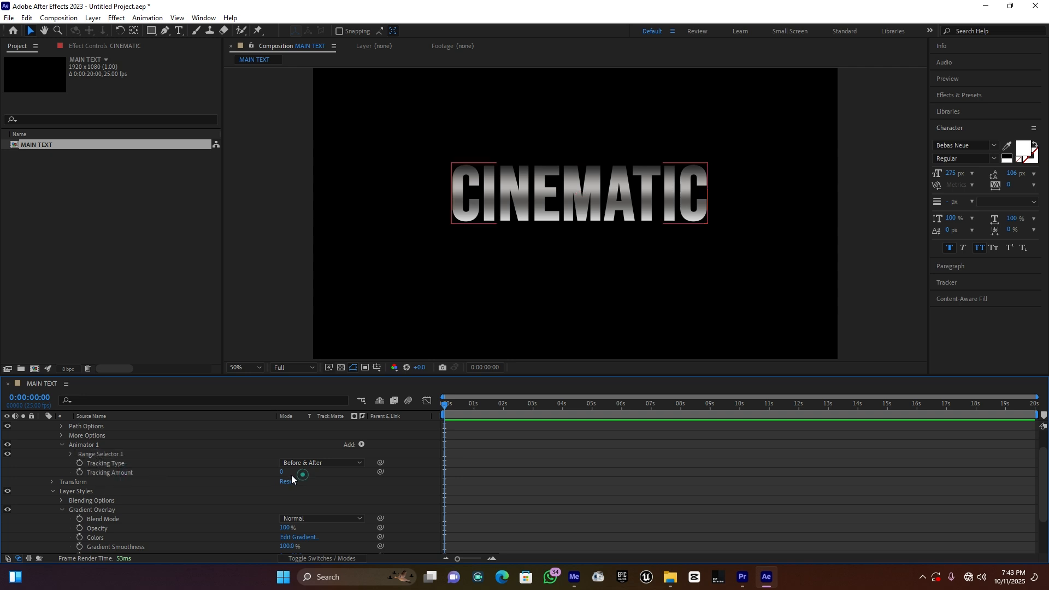
mouse_move(282, 472)
left_mouse_down()
mouse_move(318, 468)
mouse_move(291, 468)
mouse_move(308, 471)
mouse_move(298, 475)
left_mouse_up()
Step: Try left alignment on the CINEMATIC text with the Tracking Amount changed to 19, and restore centre alignment
left_click(951, 268)
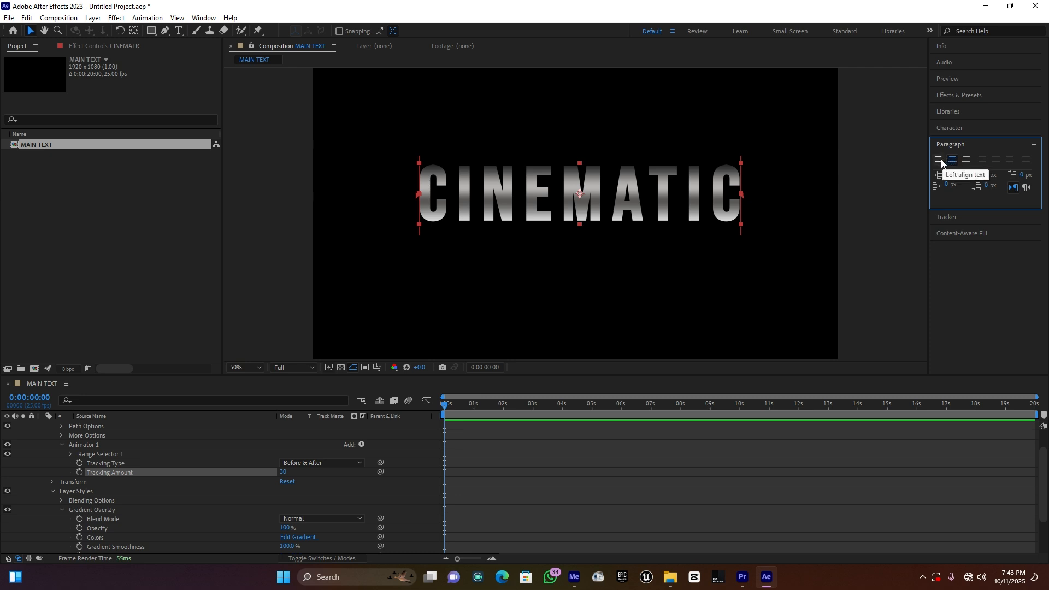
left_click(940, 161)
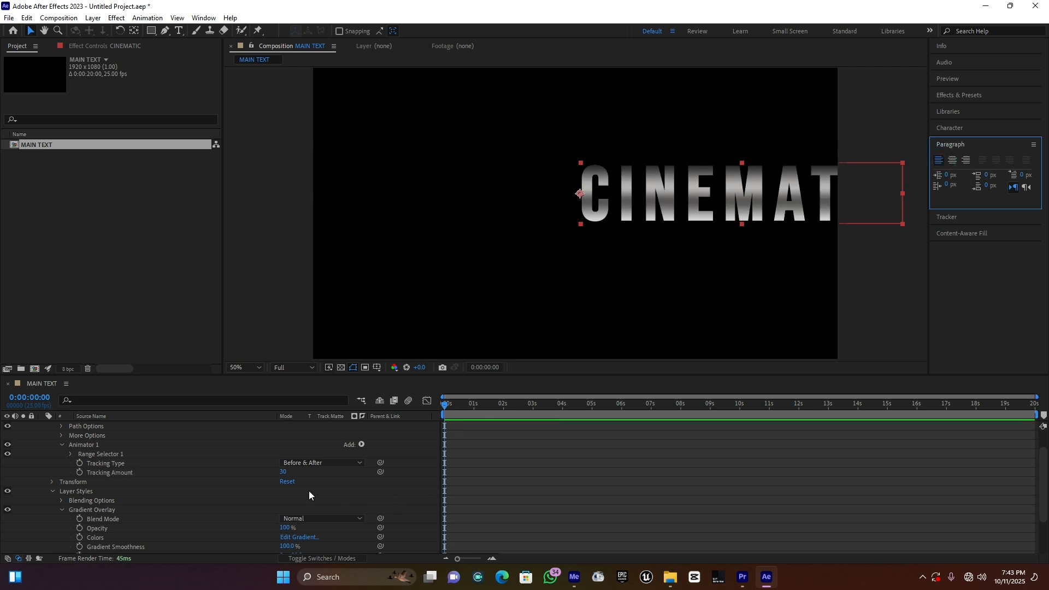
left_click_drag(283, 473, 265, 461)
left_click(952, 162)
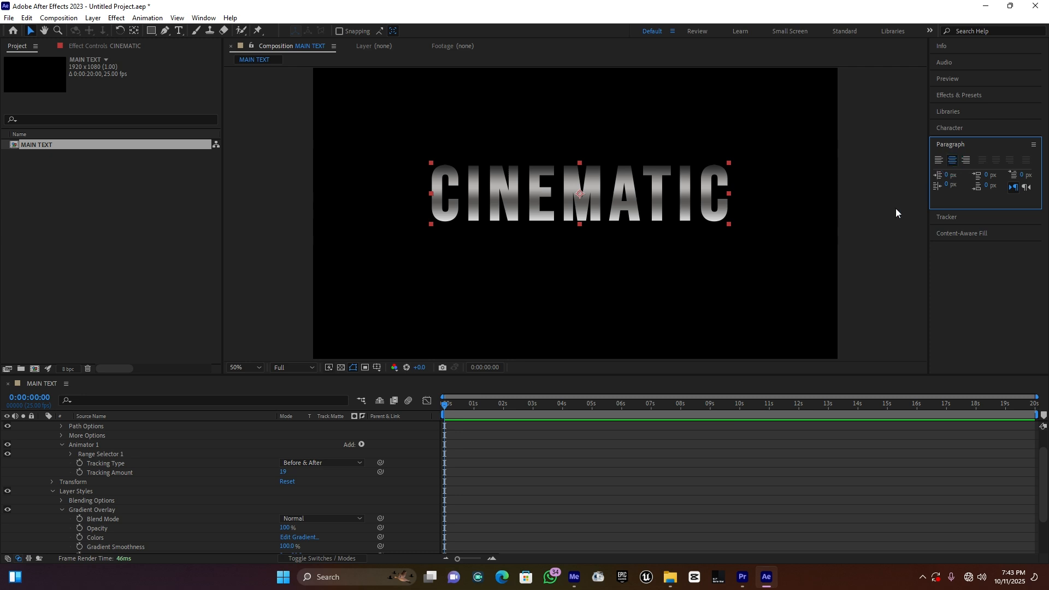
Step: Set the Tracking Amount to -22 and keyframe it at the start of the composition
mouse_move(447, 407)
left_mouse_down()
mouse_move(462, 404)
mouse_move(444, 402)
left_mouse_up()
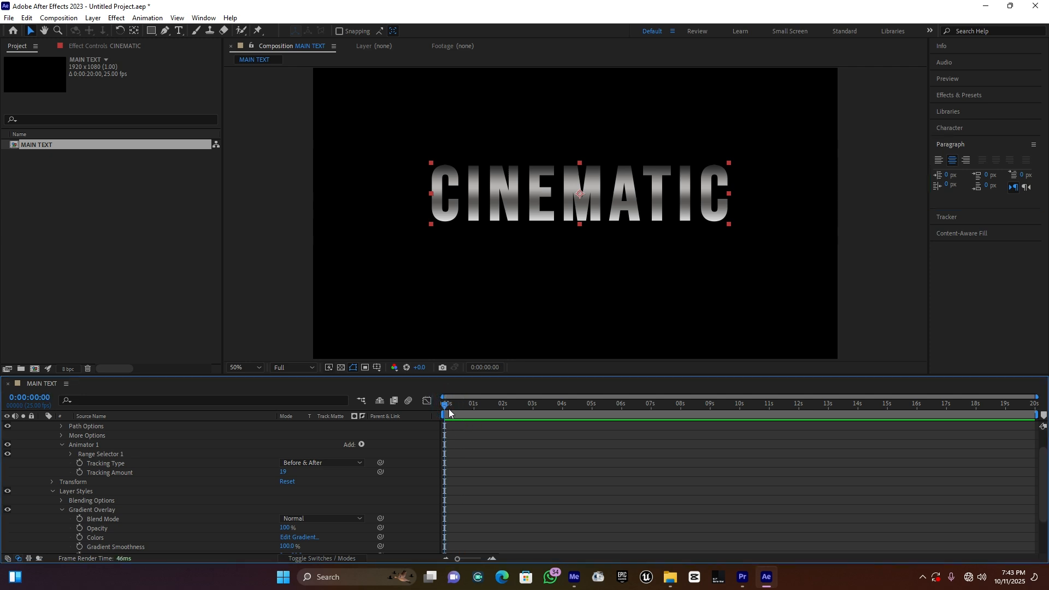
left_click(448, 404)
left_click_drag(282, 472, 261, 472)
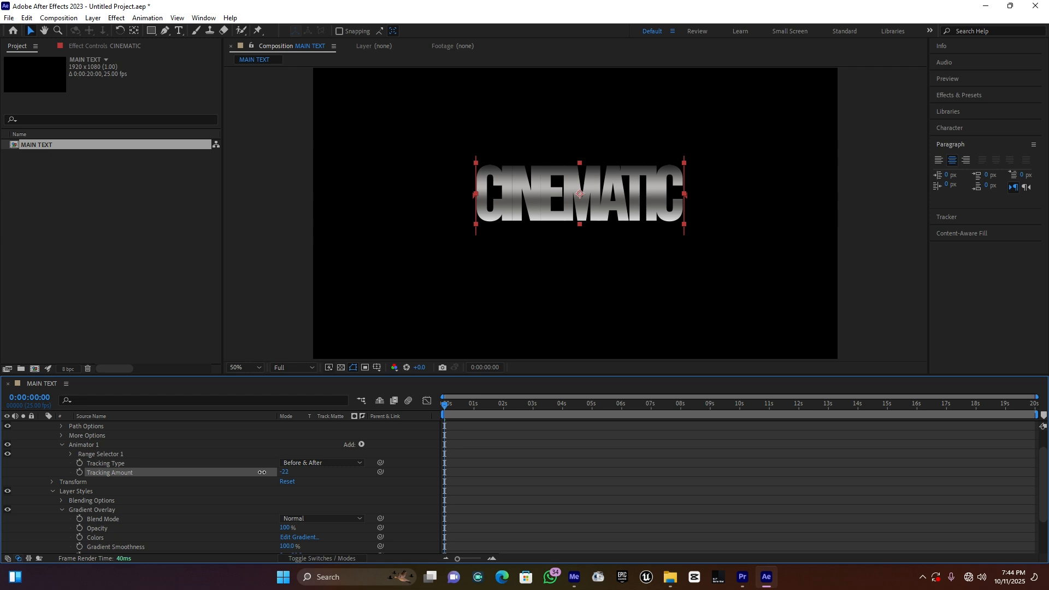
left_click(80, 472)
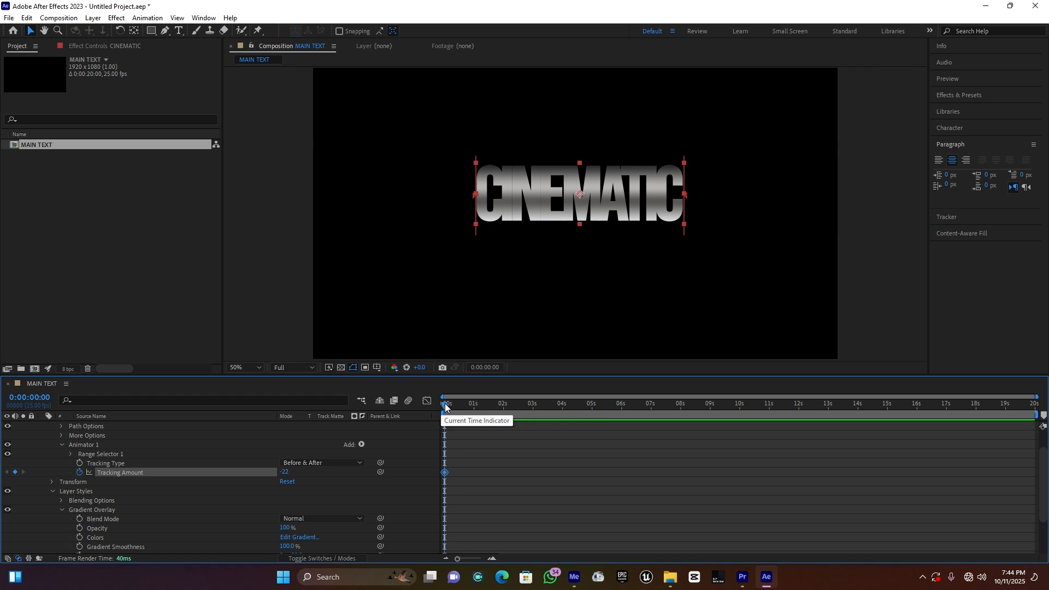
Step: Add a Tracking Amount keyframe of 0 at 5 seconds and preview the animation from the start
left_click_drag(446, 407, 573, 411)
left_click_drag(589, 410, 594, 410)
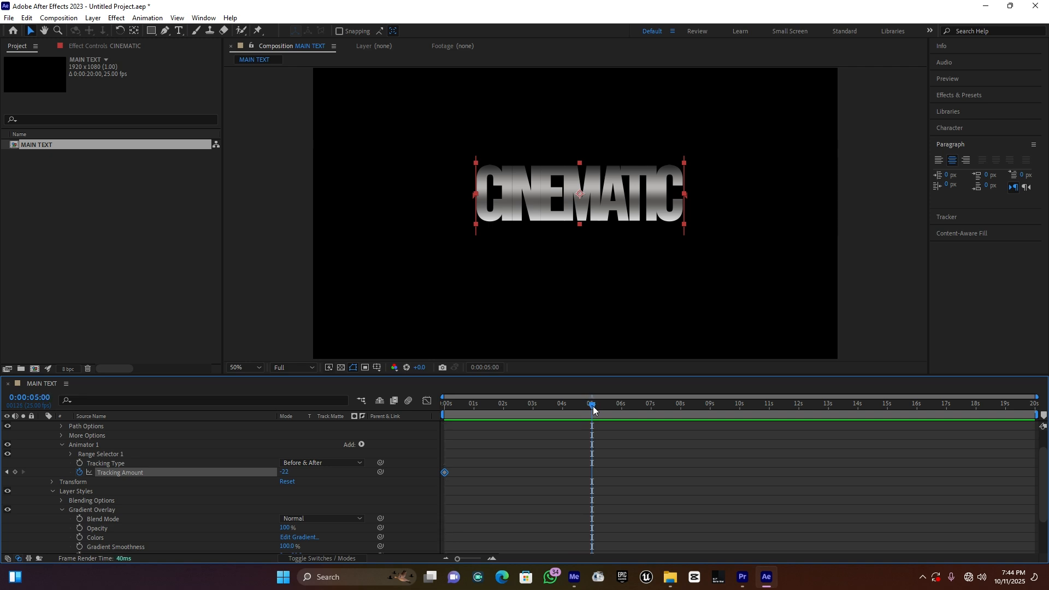
mouse_move(284, 472)
left_mouse_down()
mouse_move(306, 471)
mouse_move(297, 471)
left_mouse_up()
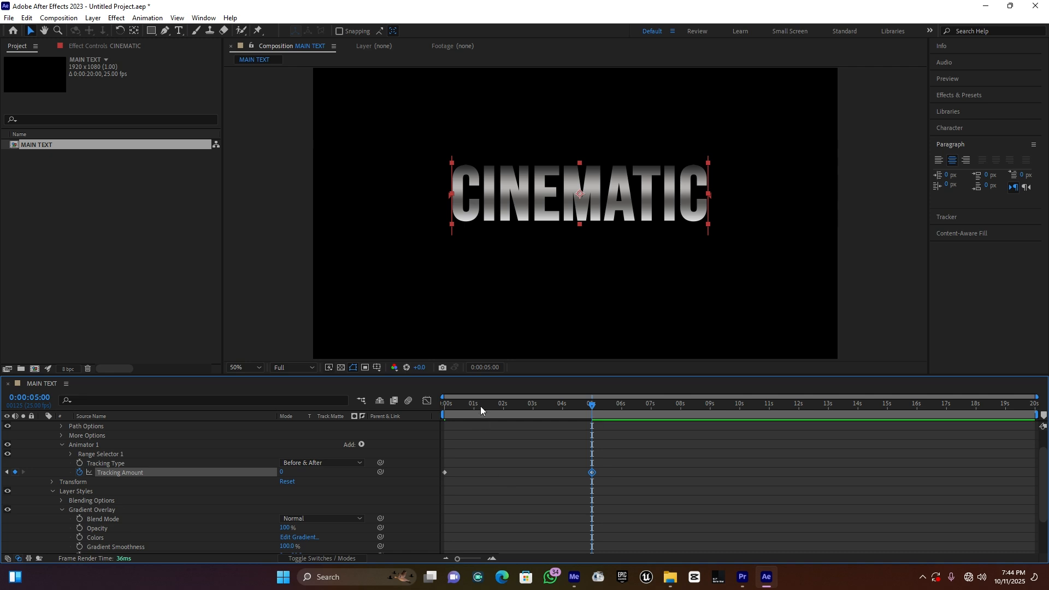
left_click_drag(482, 407, 407, 405)
key("space")
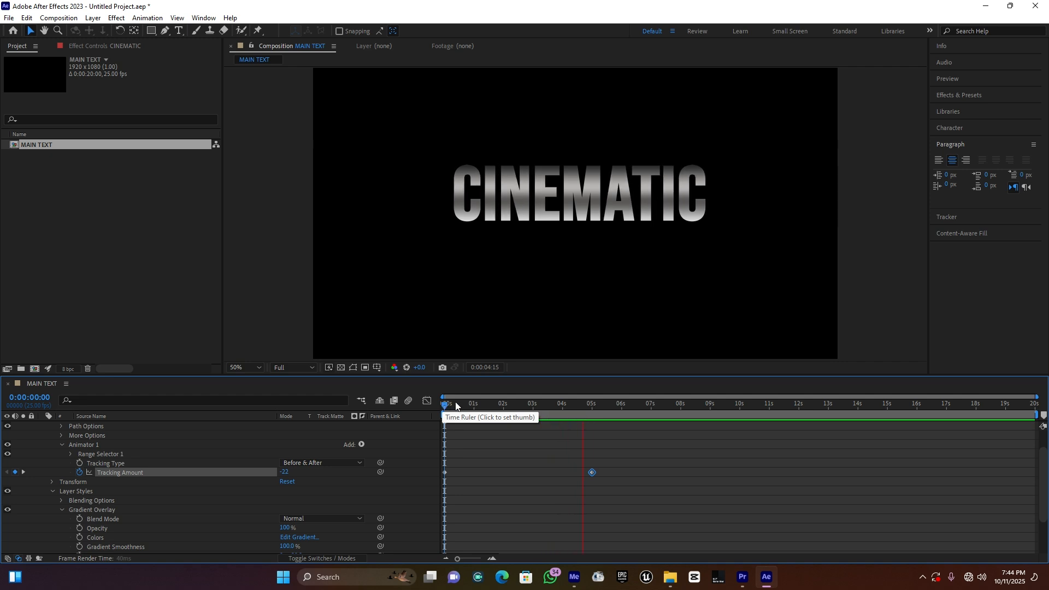
key("space")
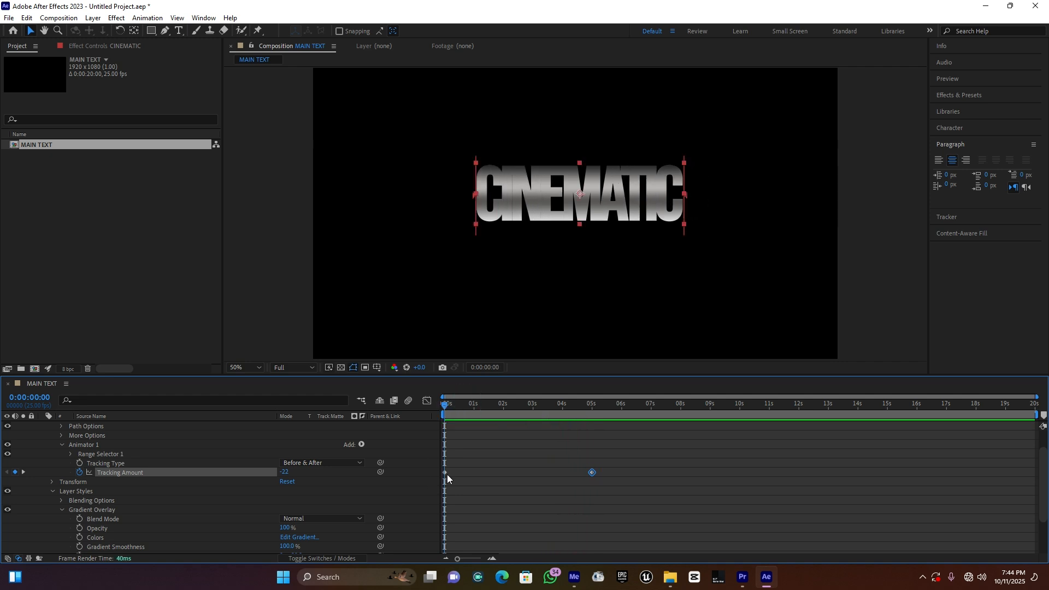
Step: Lower the first Tracking Amount keyframe to -49 and play back the animation from the start
left_click(447, 471)
left_click(445, 471)
left_click(285, 471)
left_click_drag(285, 472, 270, 471)
key("space")
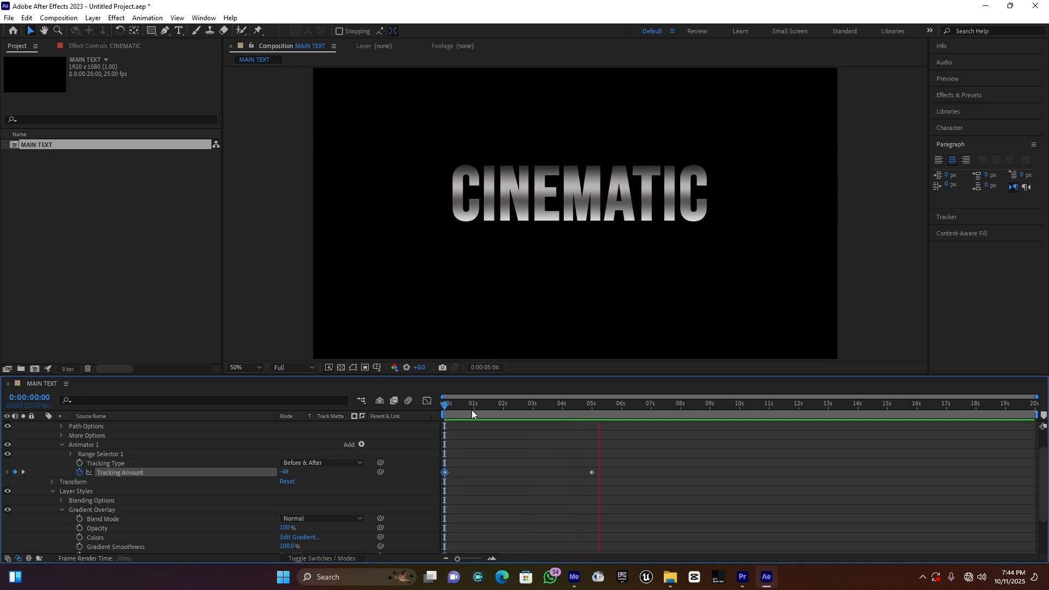
left_click_drag(487, 407, 444, 407)
key("space")
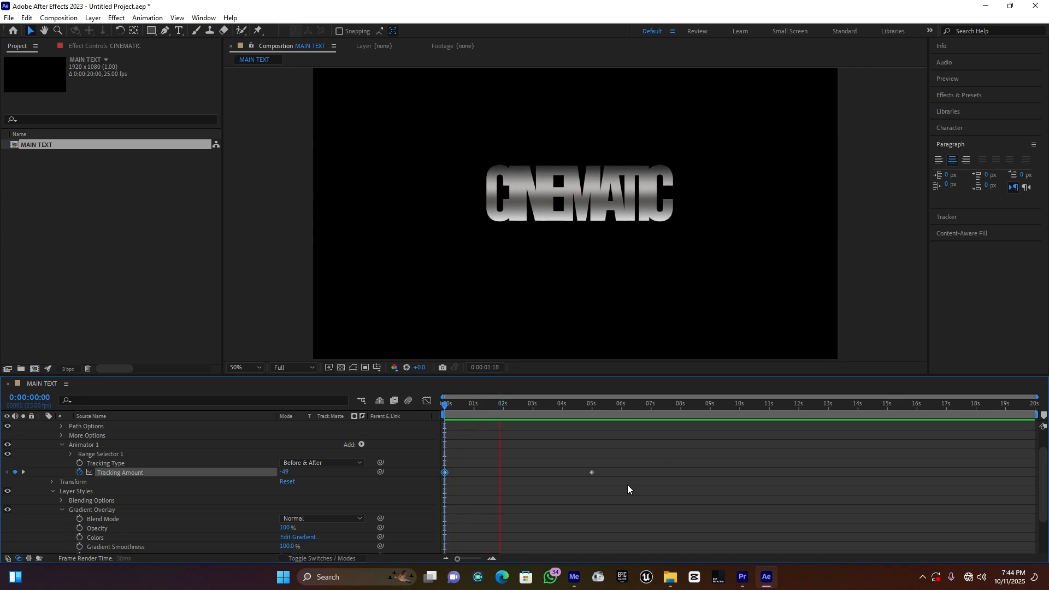
key("space")
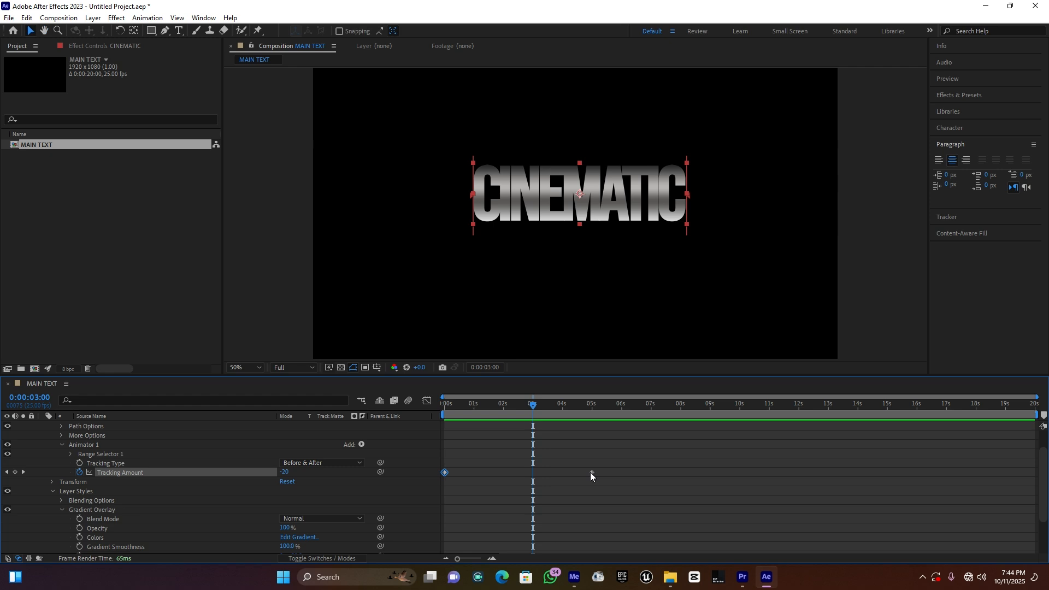
Step: Move the second Tracking Amount keyframe to about 1.6 seconds and preview the faster letter spread
left_click_drag(591, 475, 491, 474)
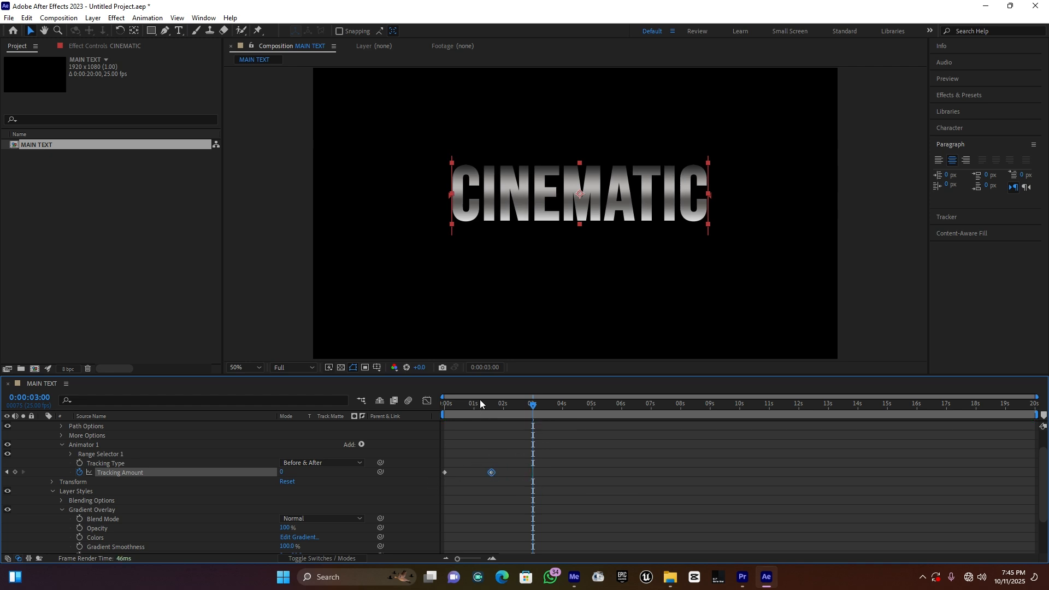
left_click_drag(474, 403, 412, 405)
key("space")
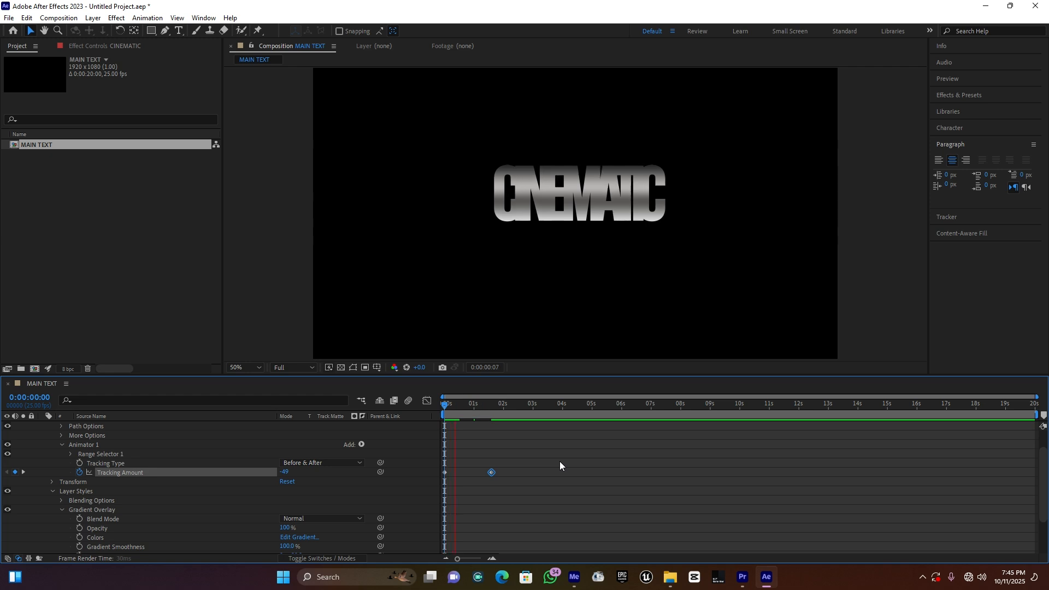
key("space")
left_click_drag(480, 406, 394, 406)
key("space")
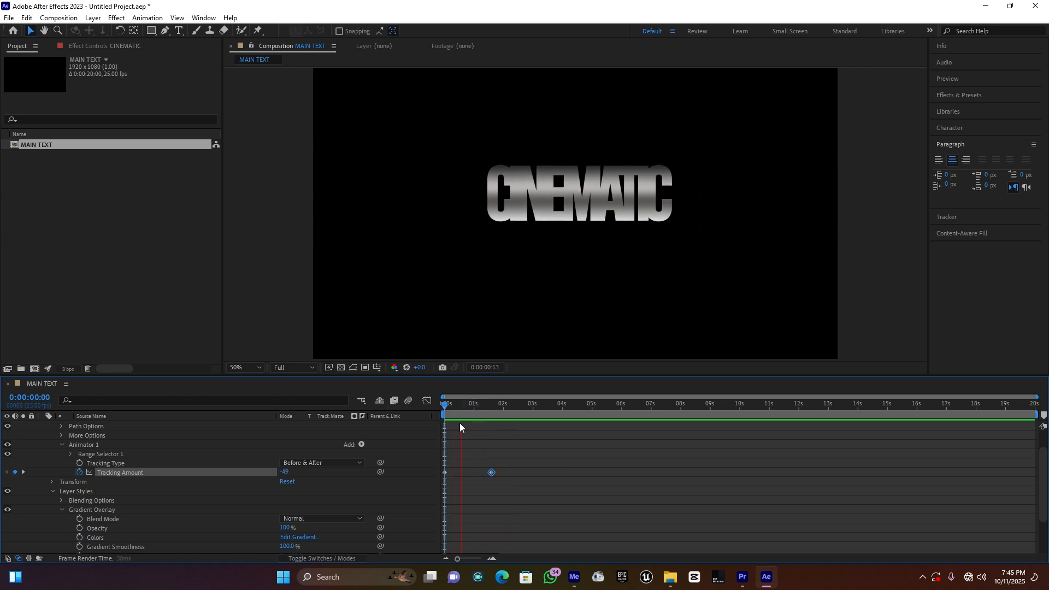
key("space")
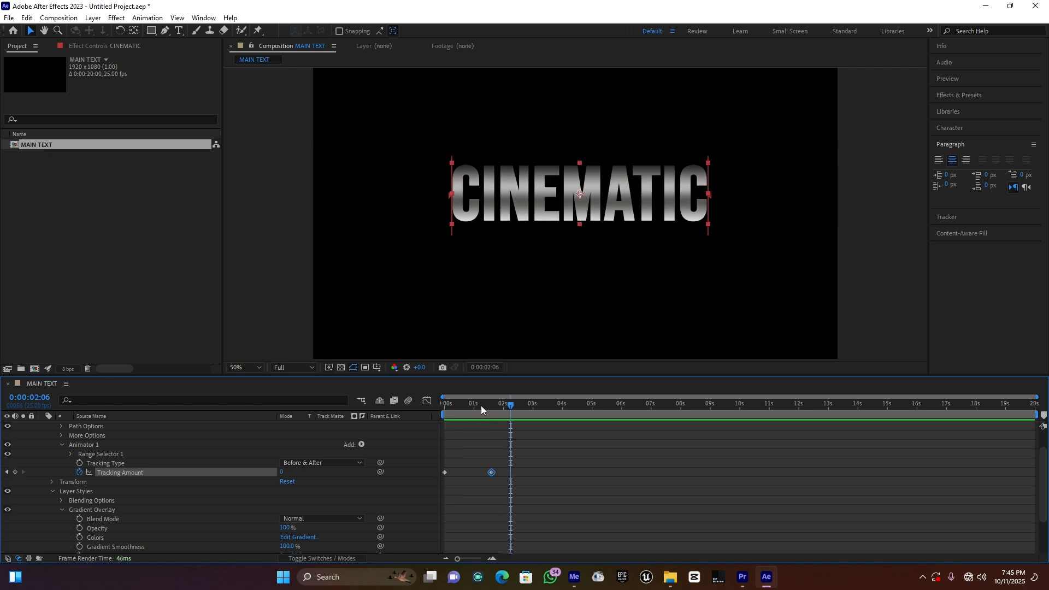
Step: Add a third Tracking Amount keyframe of 10 at 0:00:06:01 and preview the animation
left_click_drag(506, 406, 623, 419)
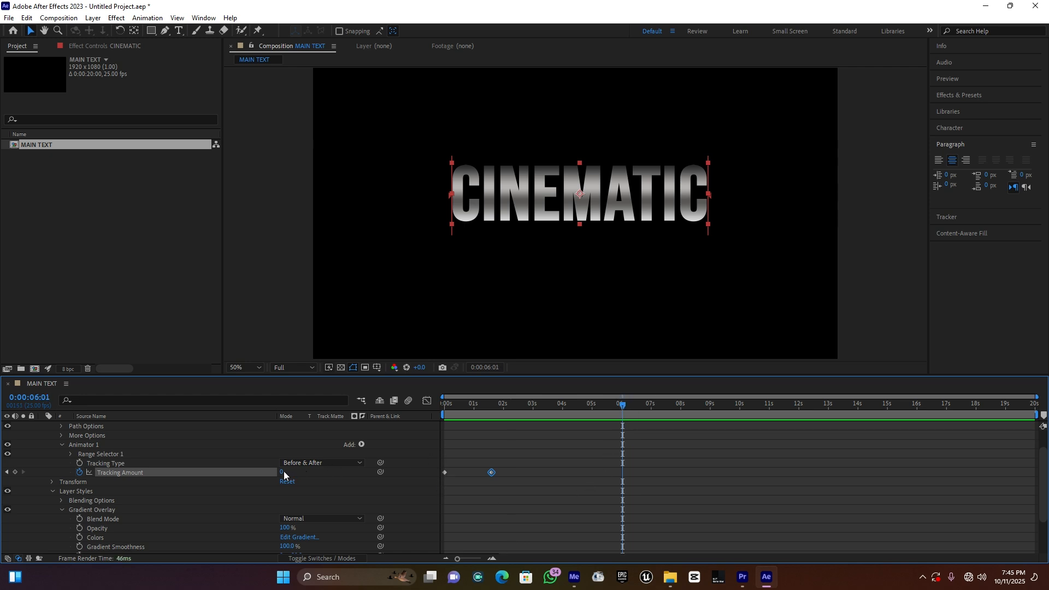
left_click_drag(282, 472, 285, 471)
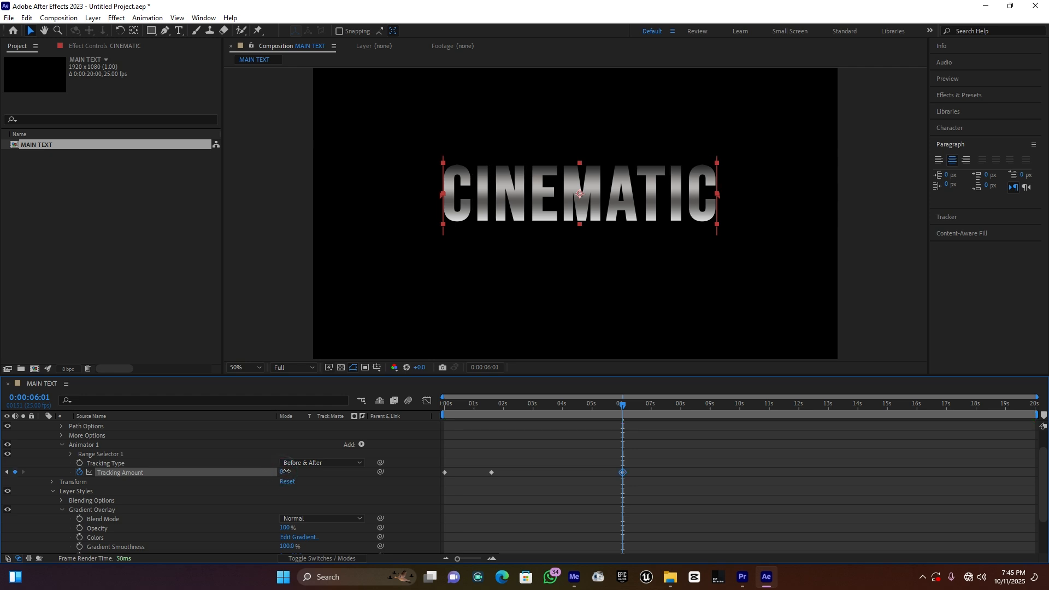
left_click_drag(489, 406, 414, 411)
key("space")
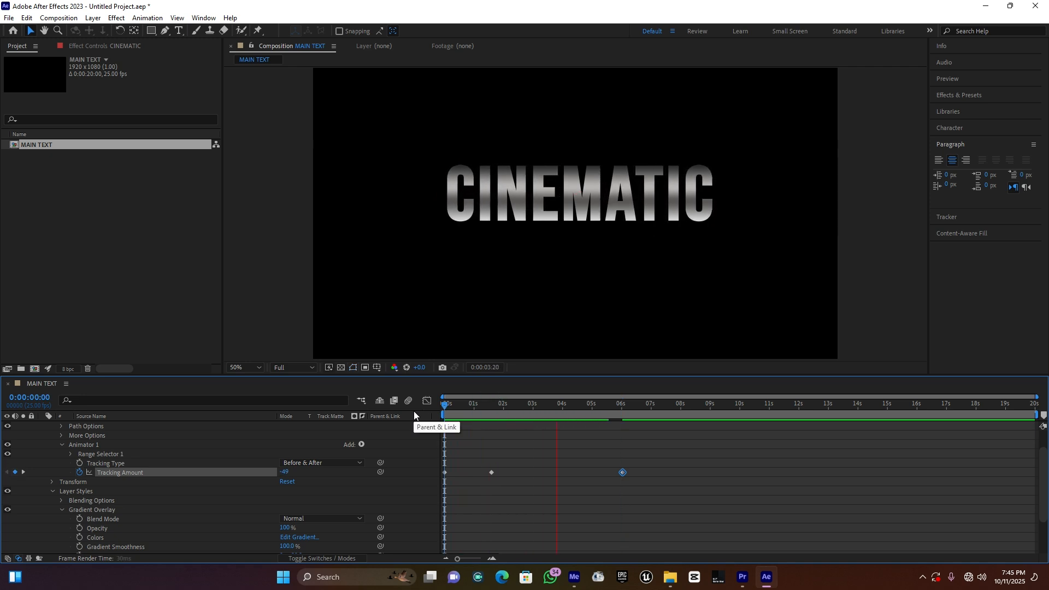
key("space")
Step: Apply Easy Ease In to the middle Tracking Amount keyframe and preview the animation
left_click(491, 472)
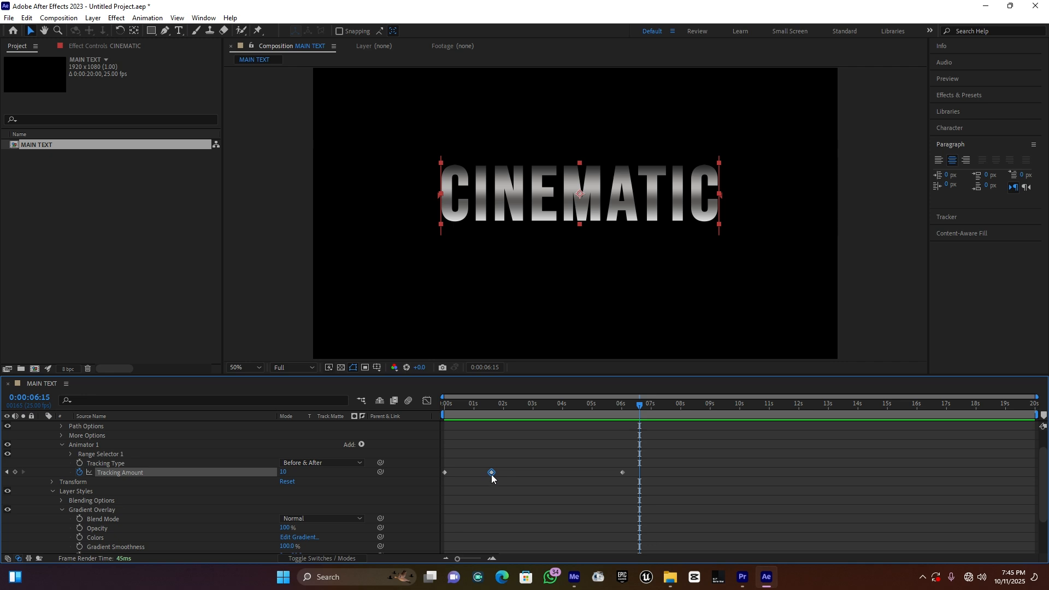
right_click(491, 473)
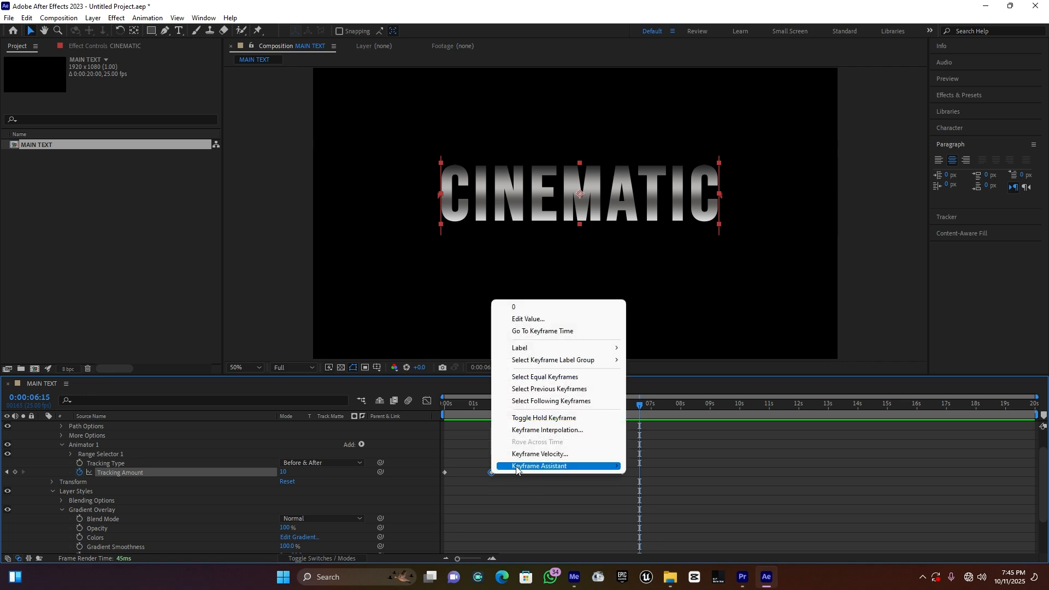
mouse_move(522, 469)
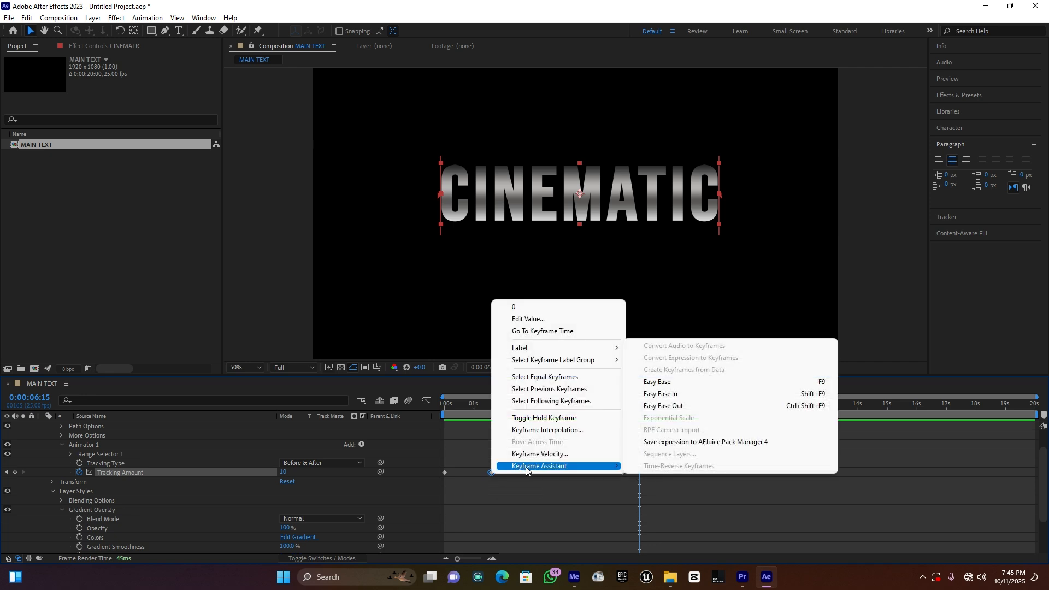
left_click(707, 395)
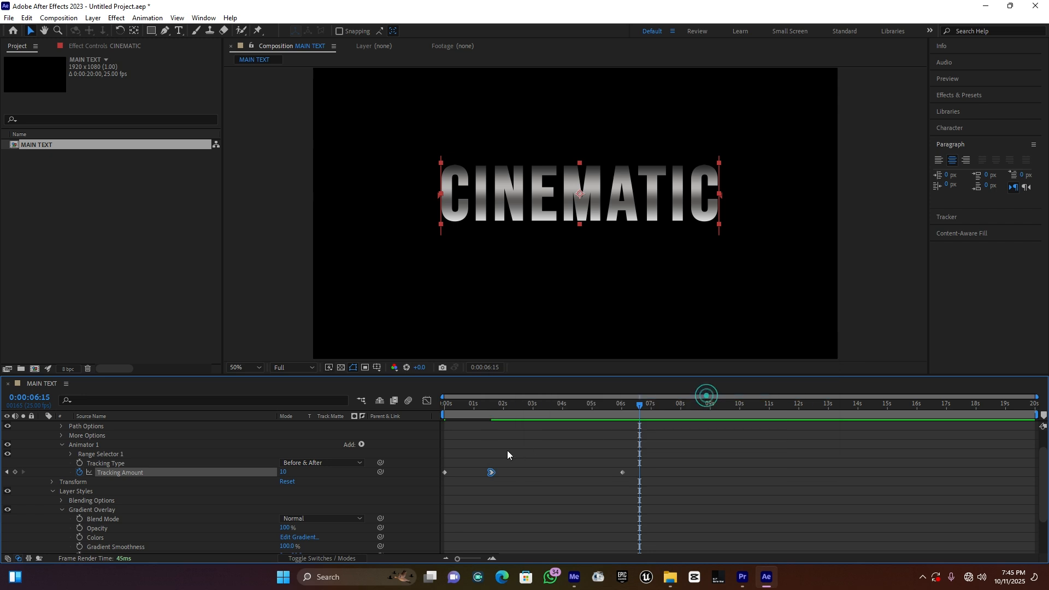
left_click_drag(470, 404, 421, 405)
key("space")
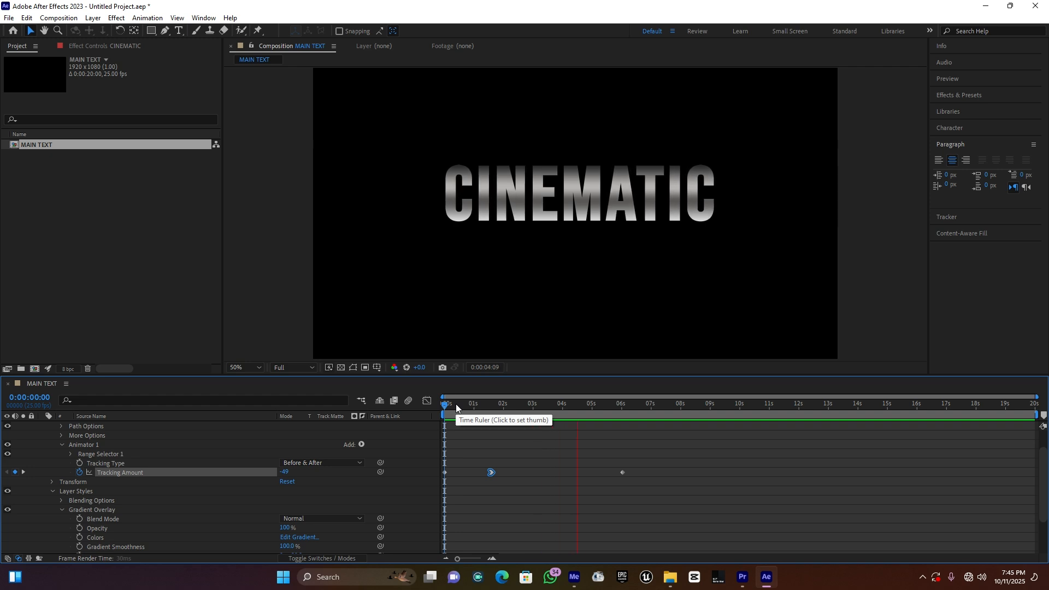
key("space")
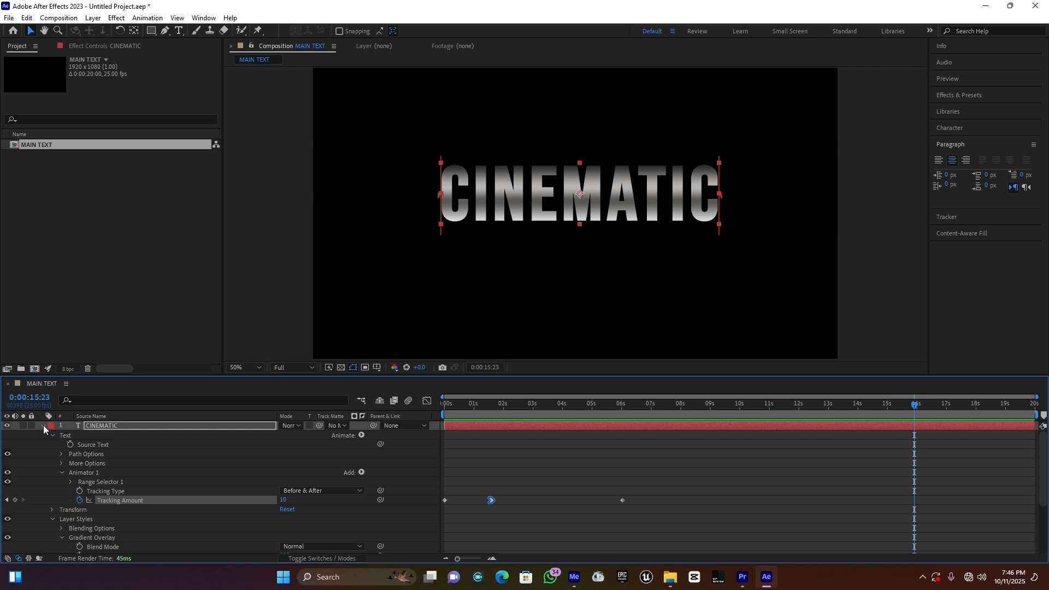
Step: Collapse the CINEMATIC layer's properties and duplicate the layer
left_click(43, 427)
left_click(106, 461)
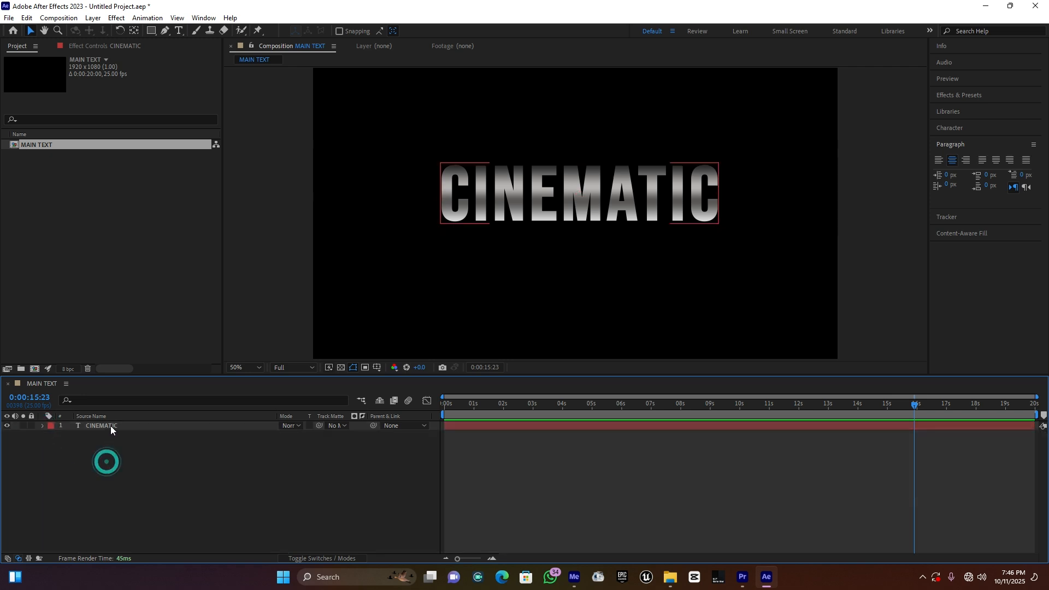
left_click(111, 427)
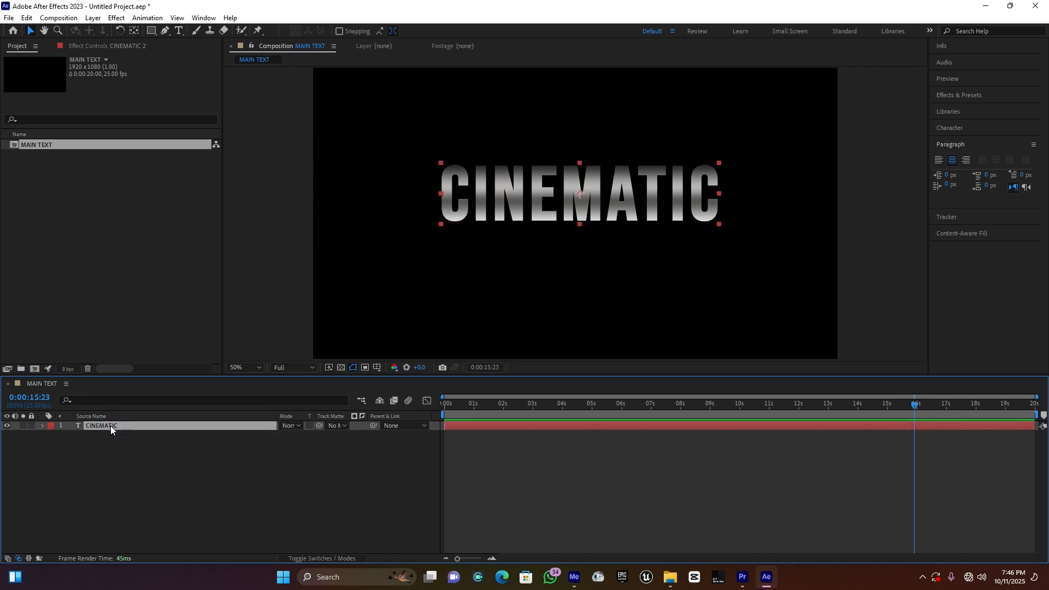
key("ctrl+d")
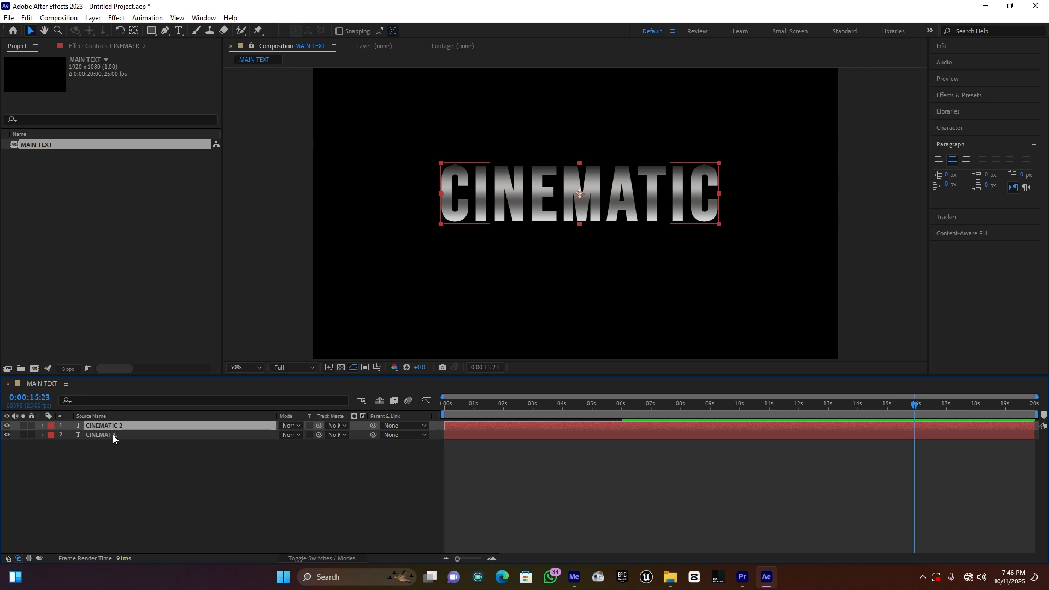
Step: Unlink the scale proportions of the lower CINEMATIC layer and set its horizontal scale to 97%
left_click(113, 436)
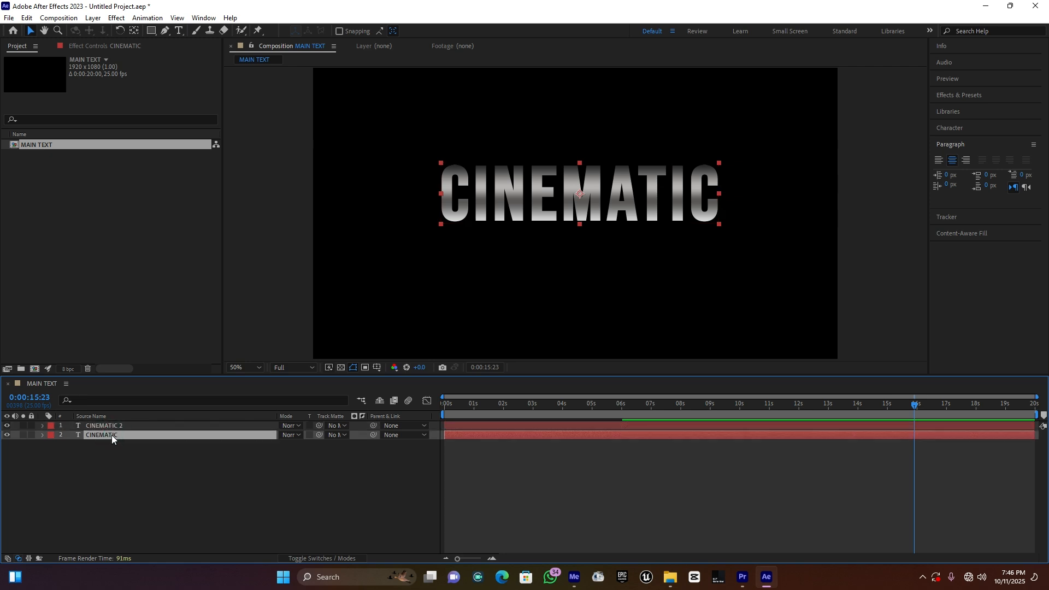
left_click(43, 436)
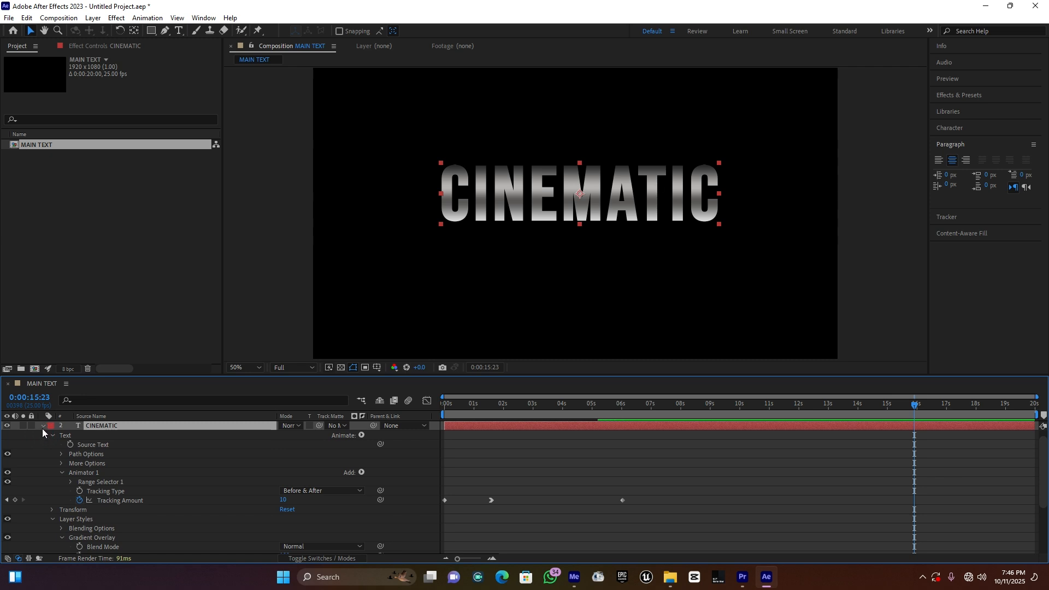
left_click(43, 428)
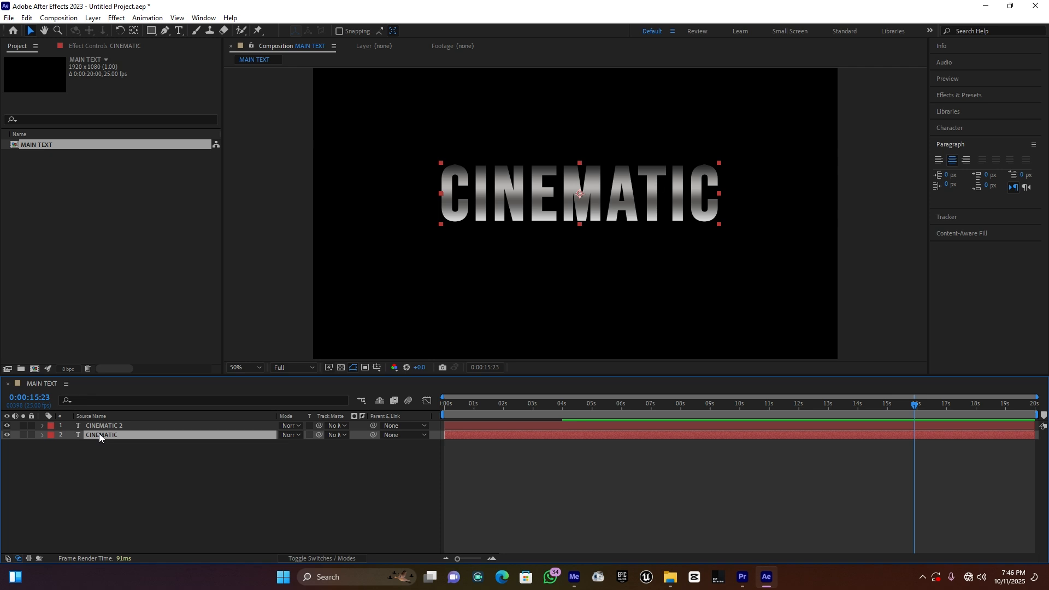
key("s")
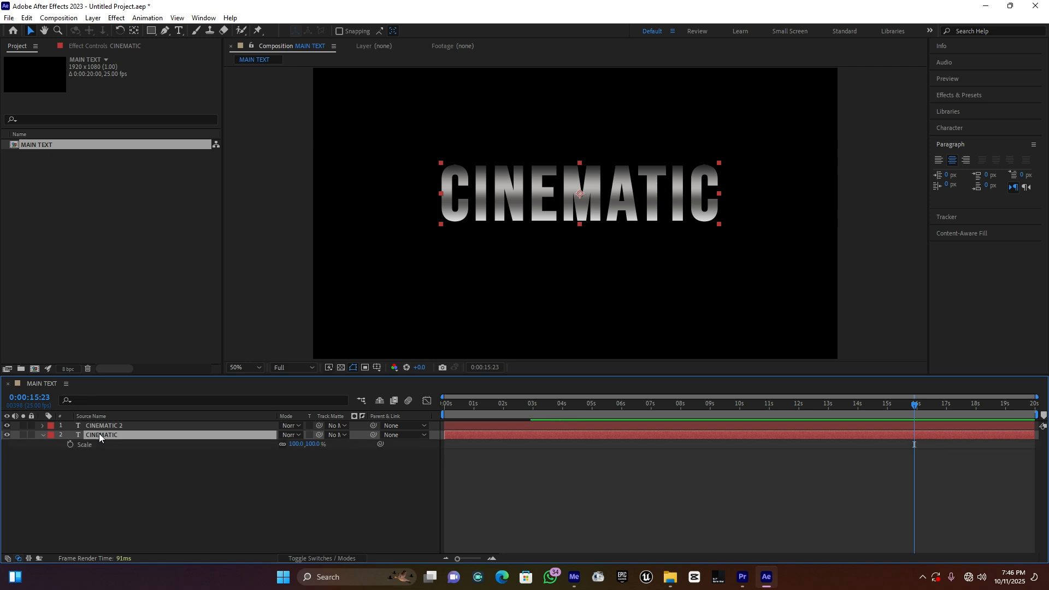
left_click(283, 444)
left_click(295, 443)
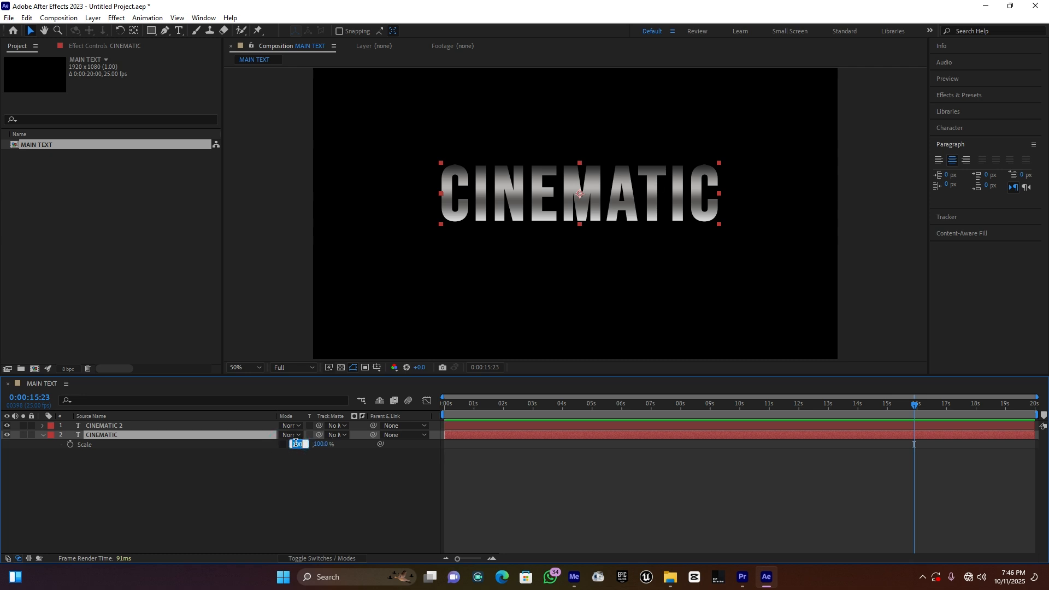
type("97")
left_click(293, 471)
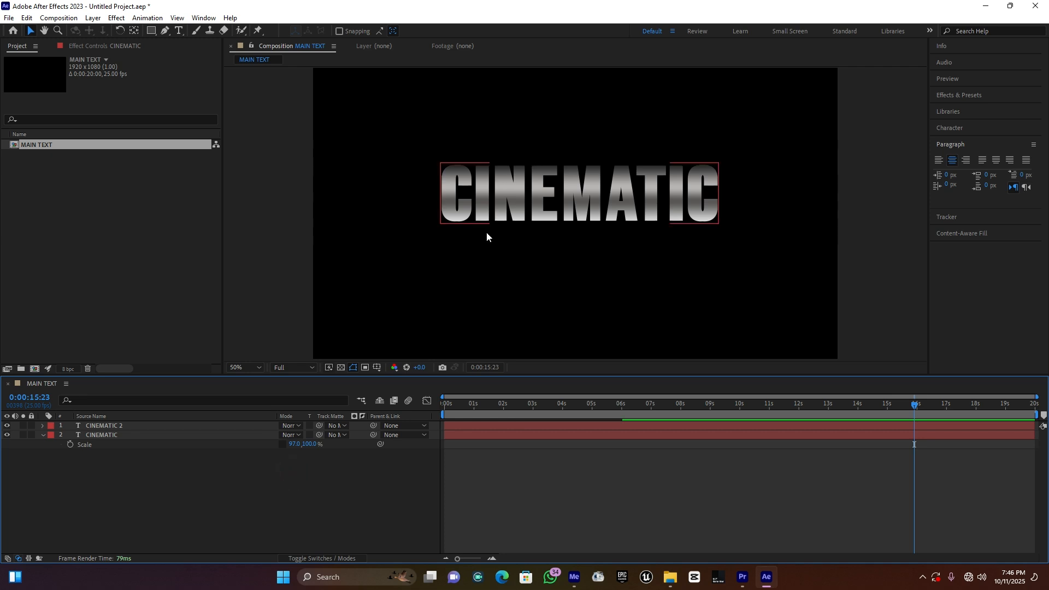
left_click(42, 436)
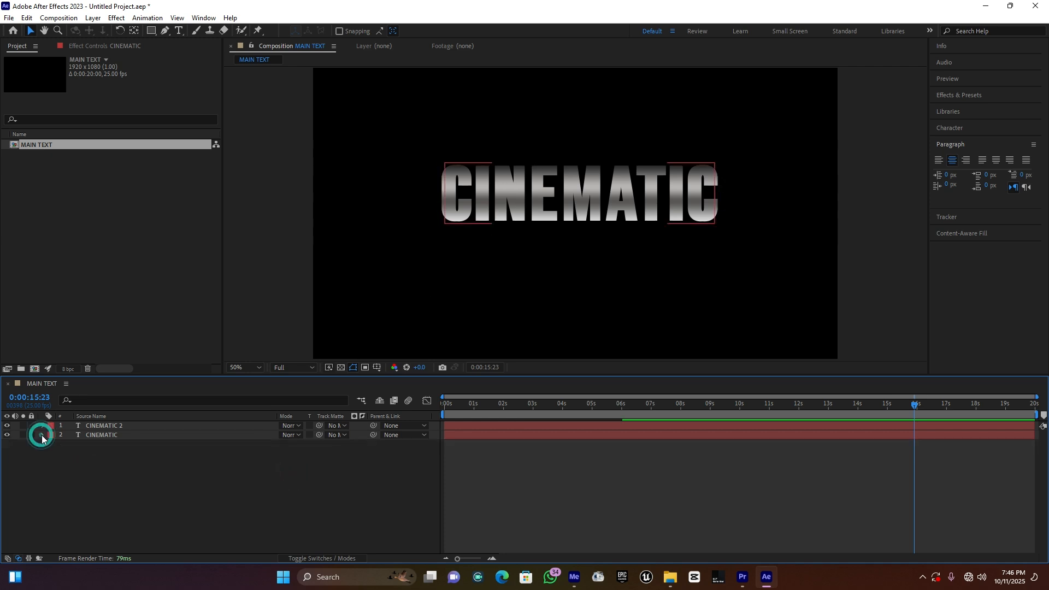
Step: Change the last colour stop of the lower CINEMATIC layer's Gradient Overlay to light grey DEDEDE
left_click(42, 435)
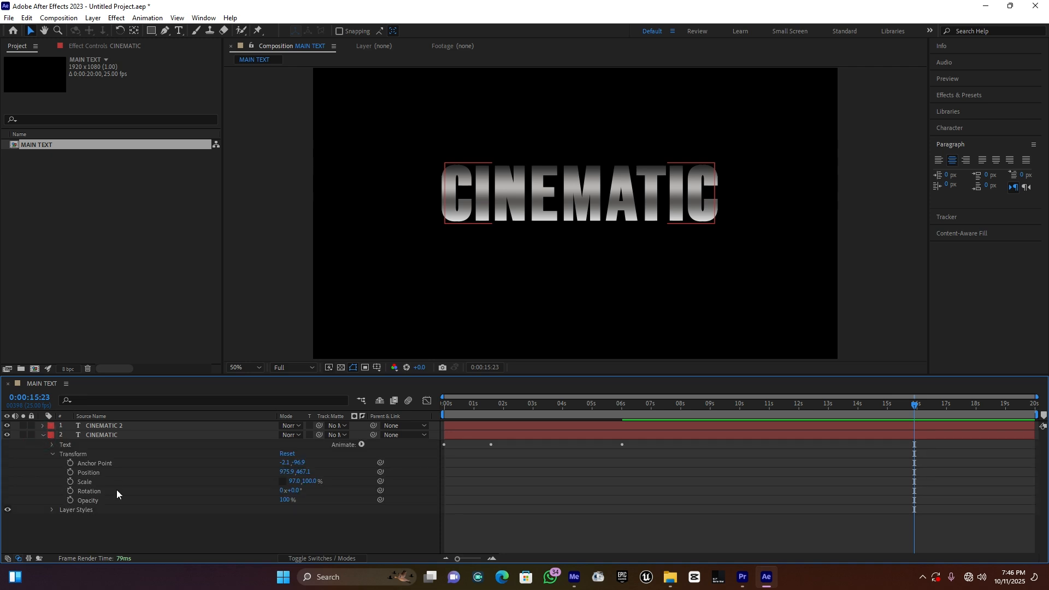
left_click(52, 510)
left_click(61, 529)
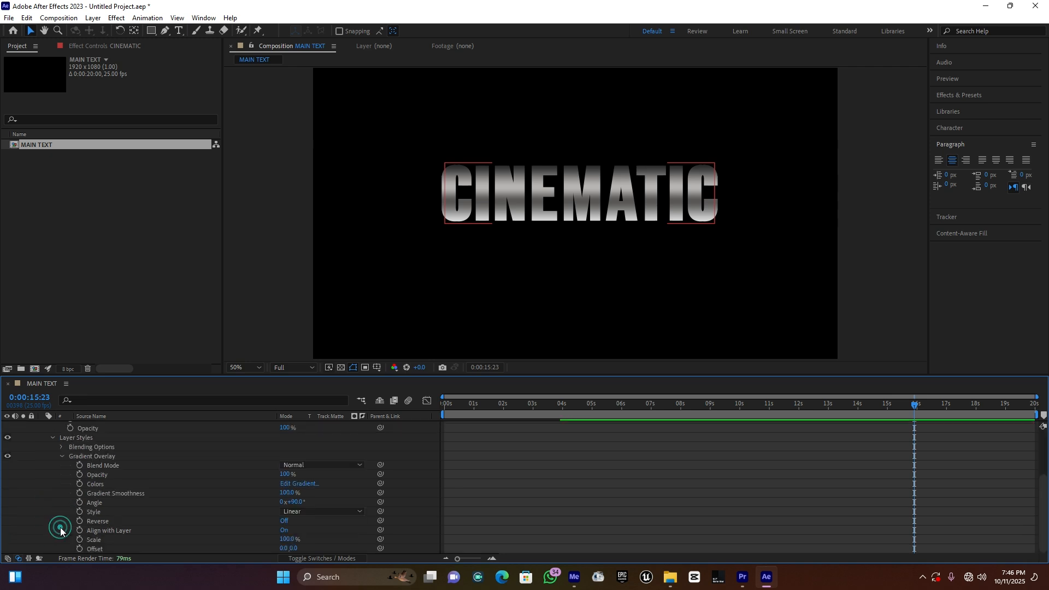
left_click(308, 485)
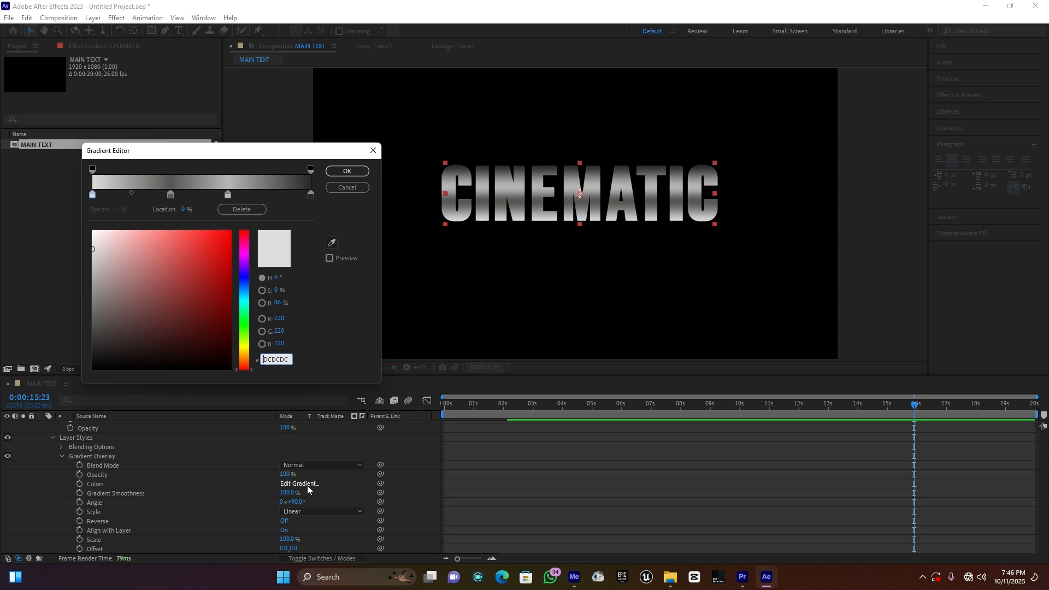
left_click(311, 194)
left_click(88, 248)
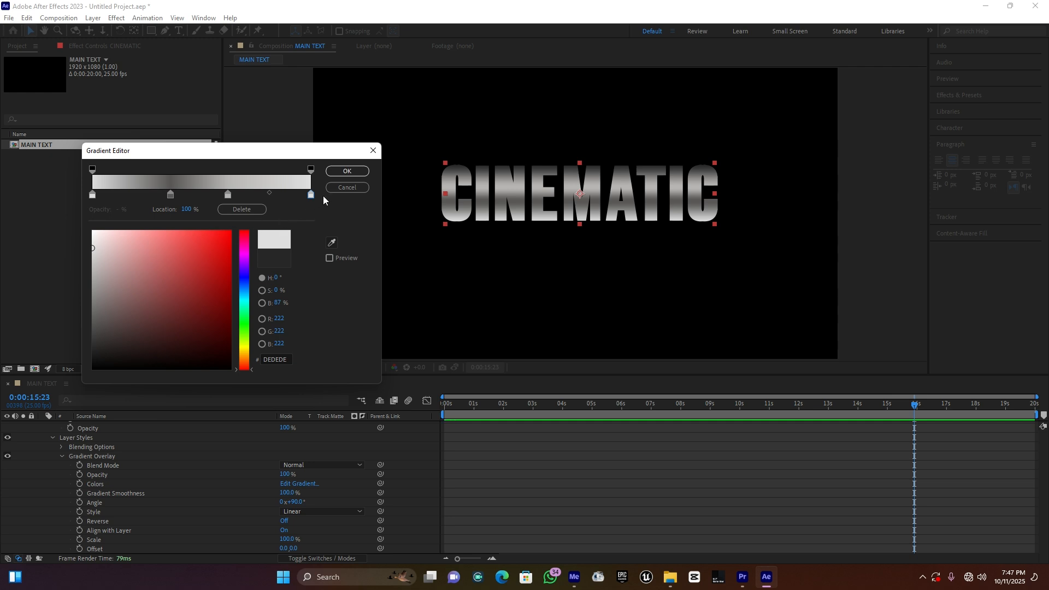
left_click(347, 171)
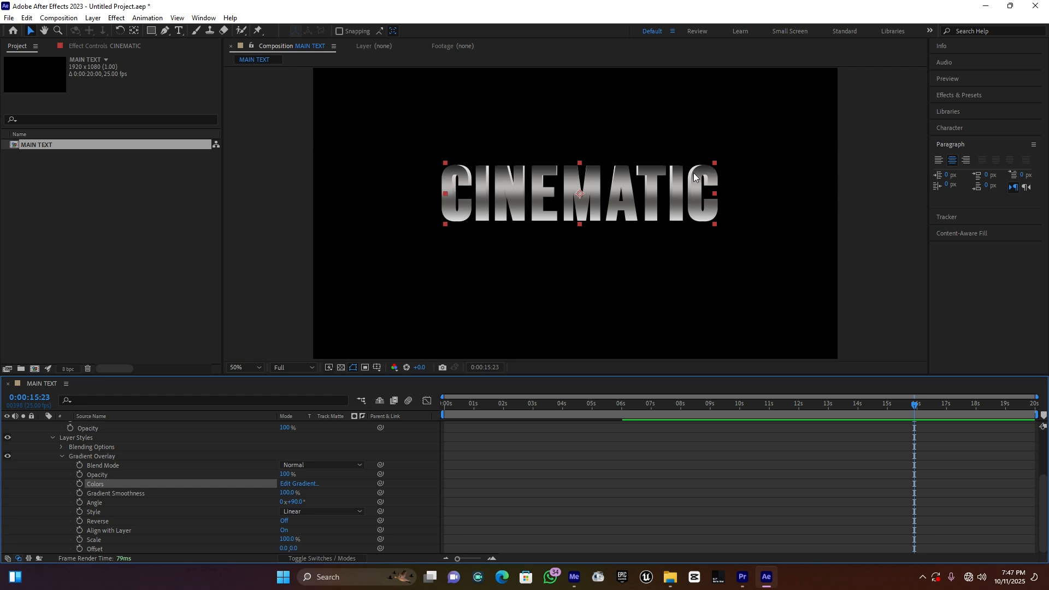
Step: Edit the lower layer's gradient again, moving the dark second stop to about 29.8% and setting the stop at 63% to 636363
left_click(301, 484)
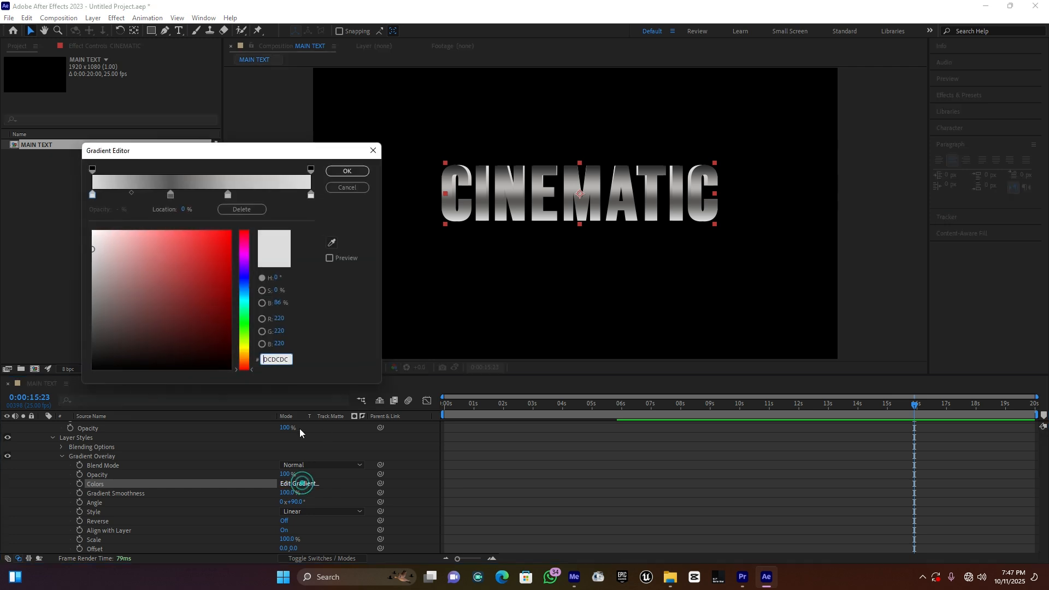
left_click_drag(170, 195, 157, 195)
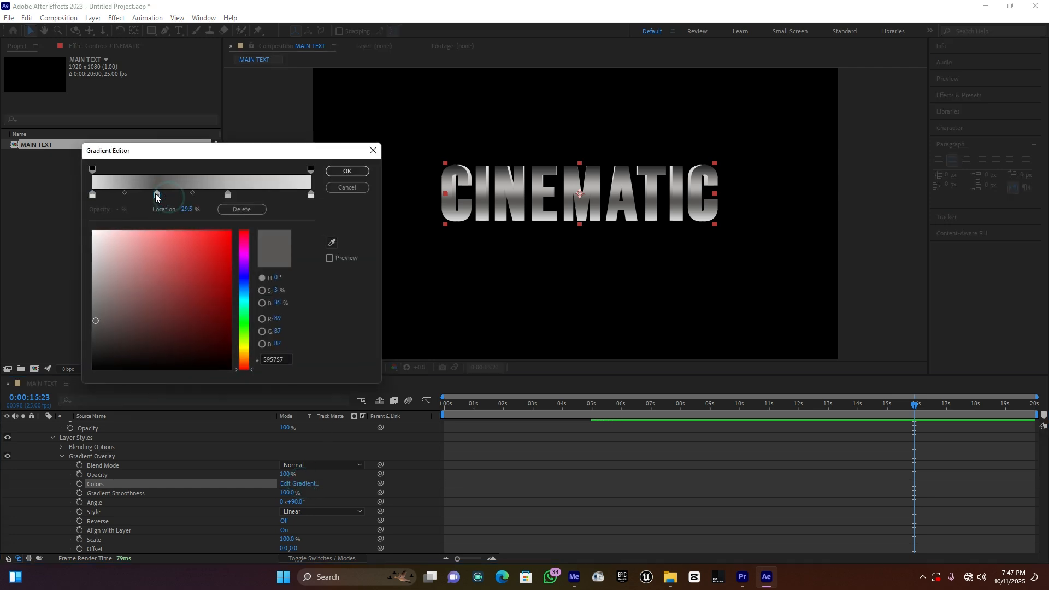
left_click(228, 195)
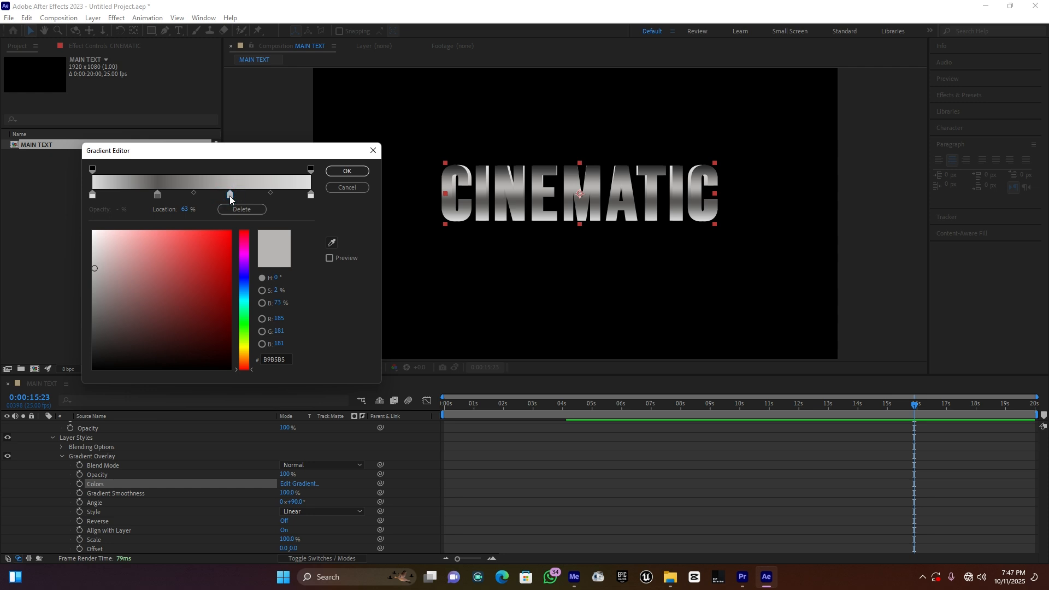
left_click_drag(93, 292, 77, 313)
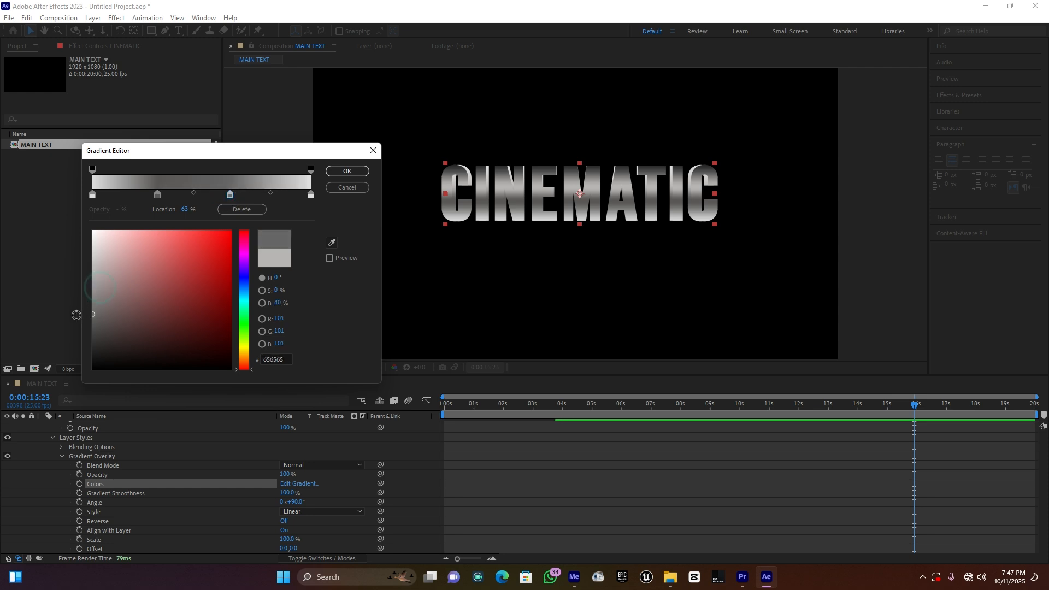
Step: Move the second gradient stop to about 21.8% with colour D7CACA, darken the first stop to grey, and apply the gradient
left_click(156, 195)
left_click_drag(154, 195, 140, 195)
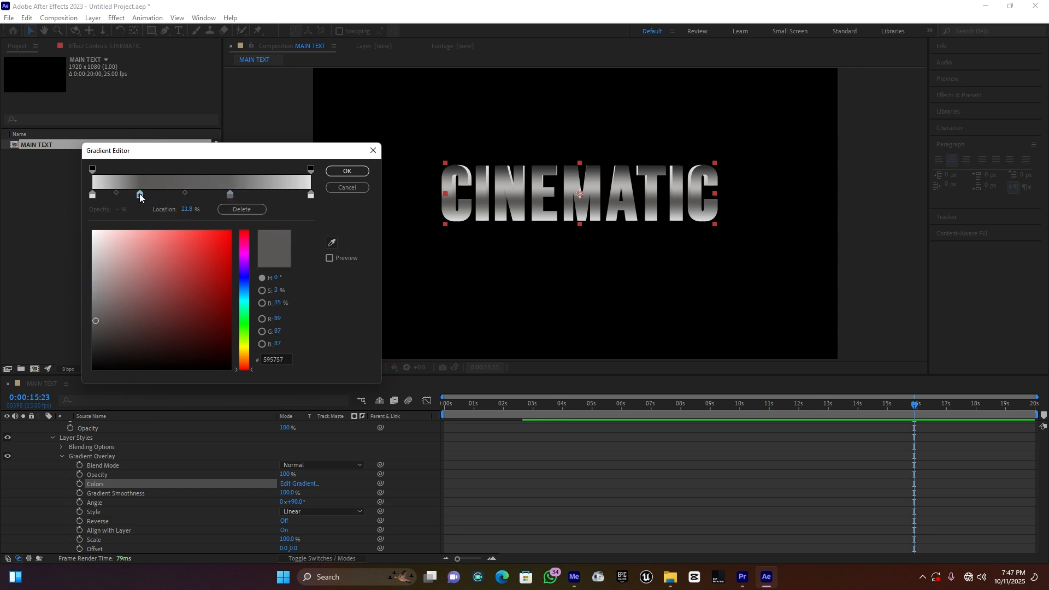
left_click_drag(94, 319, 100, 251)
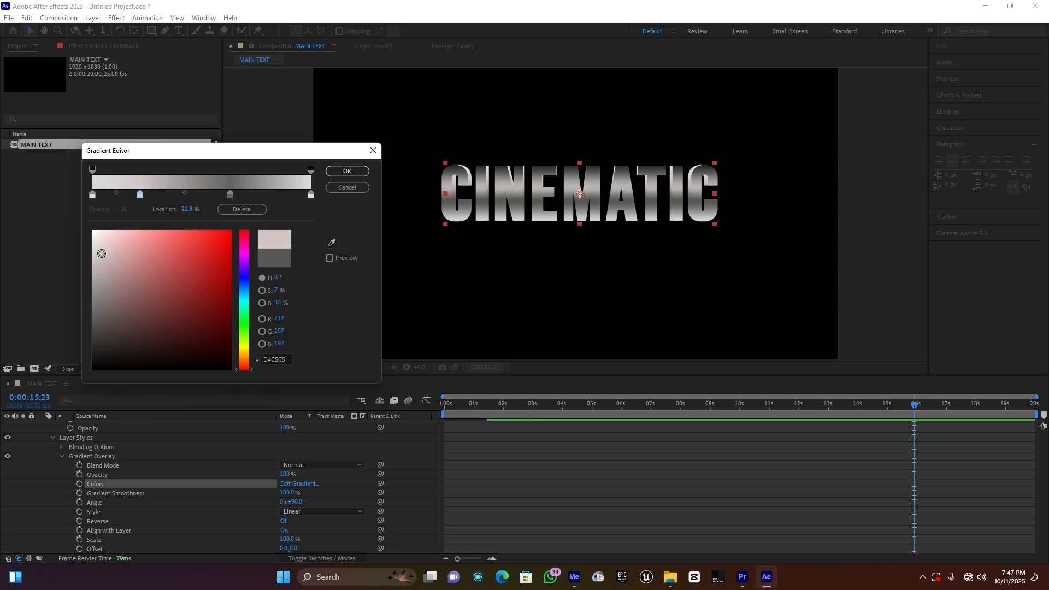
left_click(93, 195)
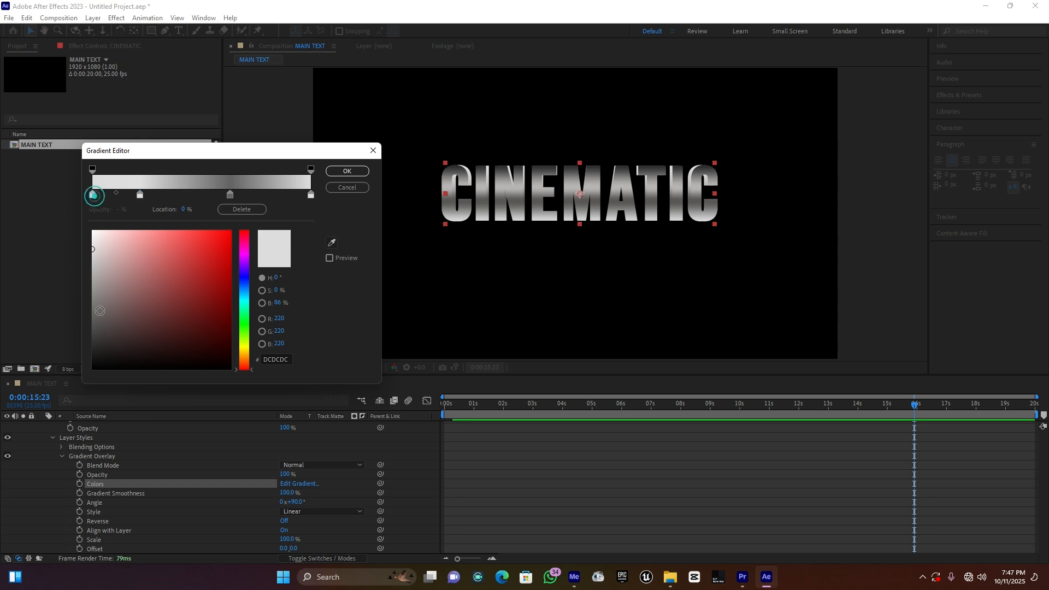
left_click_drag(102, 310, 89, 324)
left_click(343, 171)
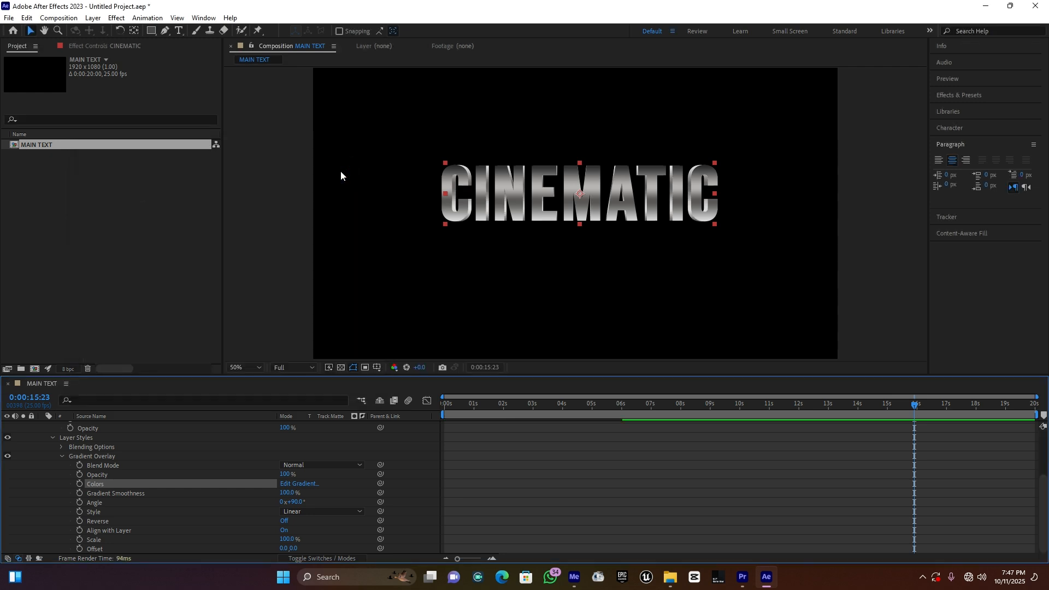
scroll(613, 159, "up", 4)
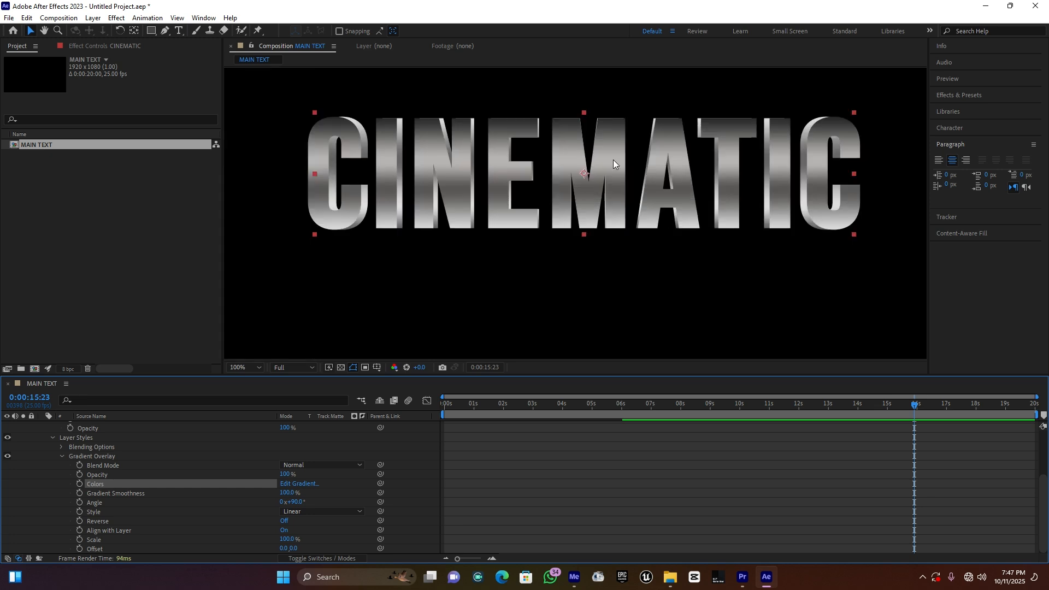
scroll(613, 159, "down", 2)
scroll(117, 468, "up", 3)
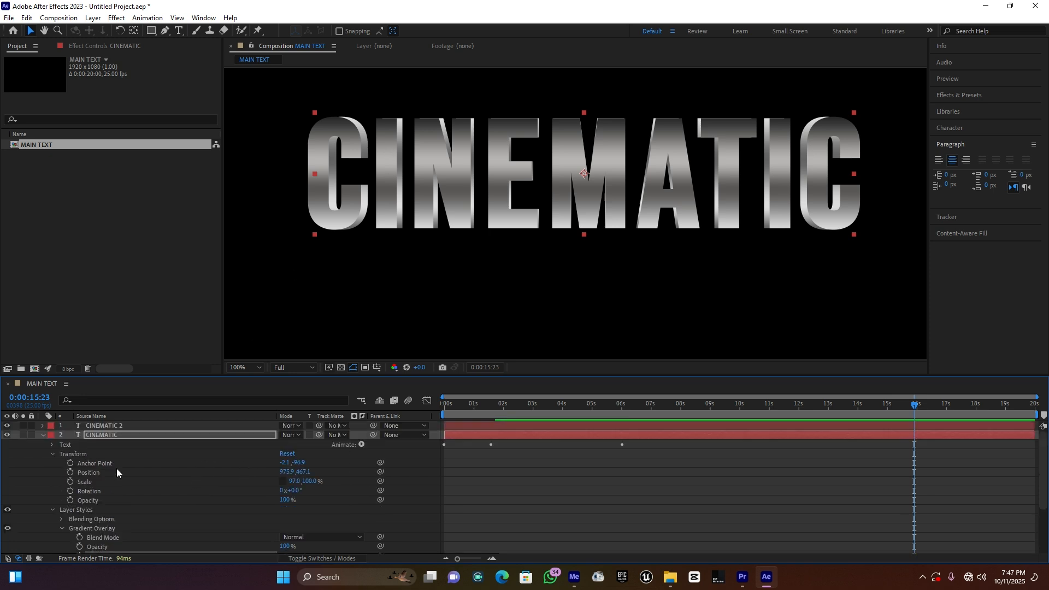
left_click(43, 435)
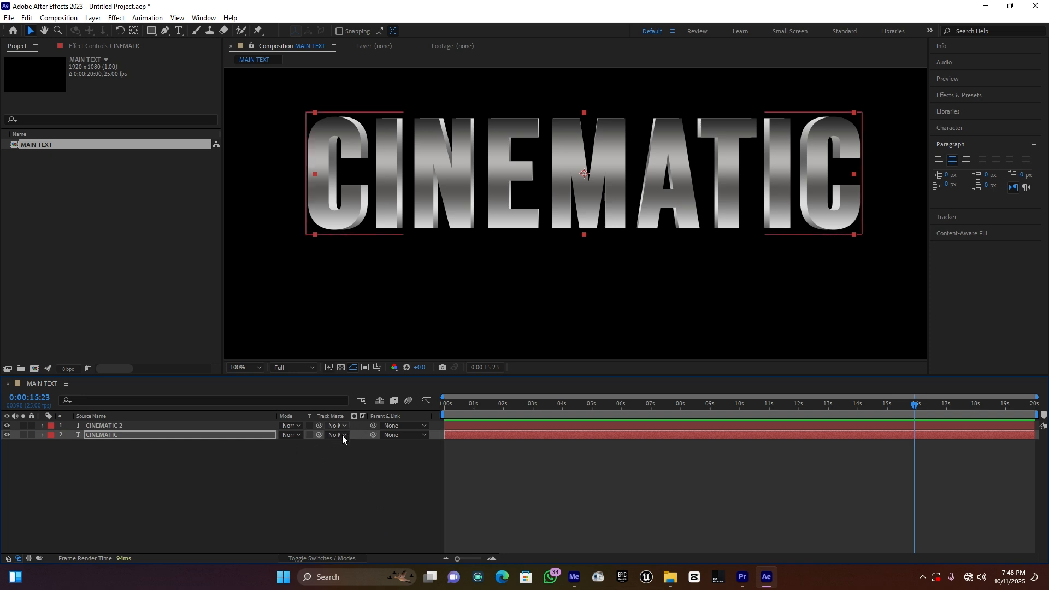
Step: Display the layer switches and enable 3D and motion blur for both CINEMATIC layers
left_click(316, 558)
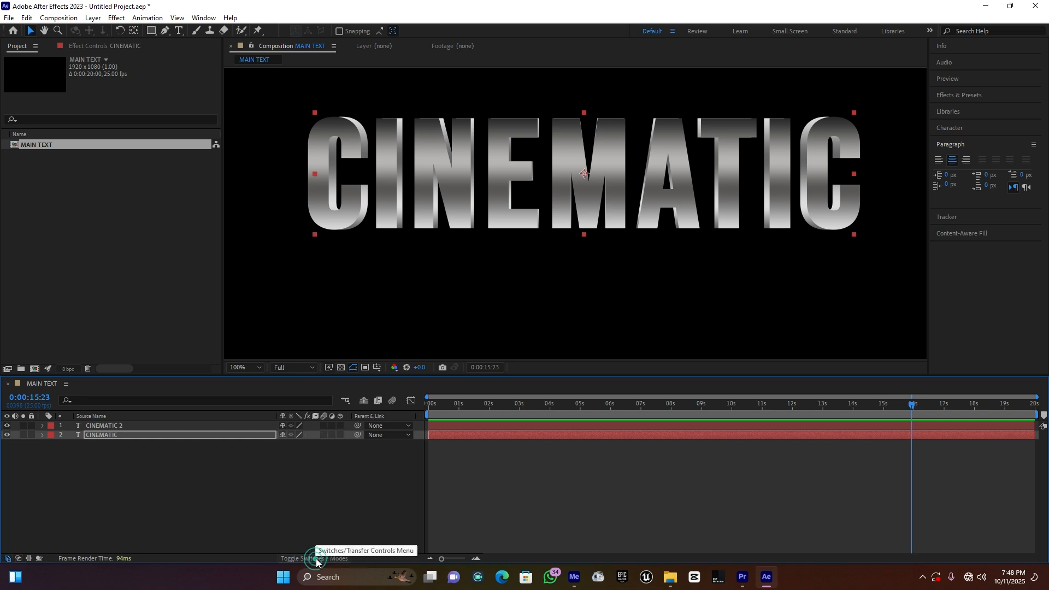
left_click(340, 426)
left_click(339, 435)
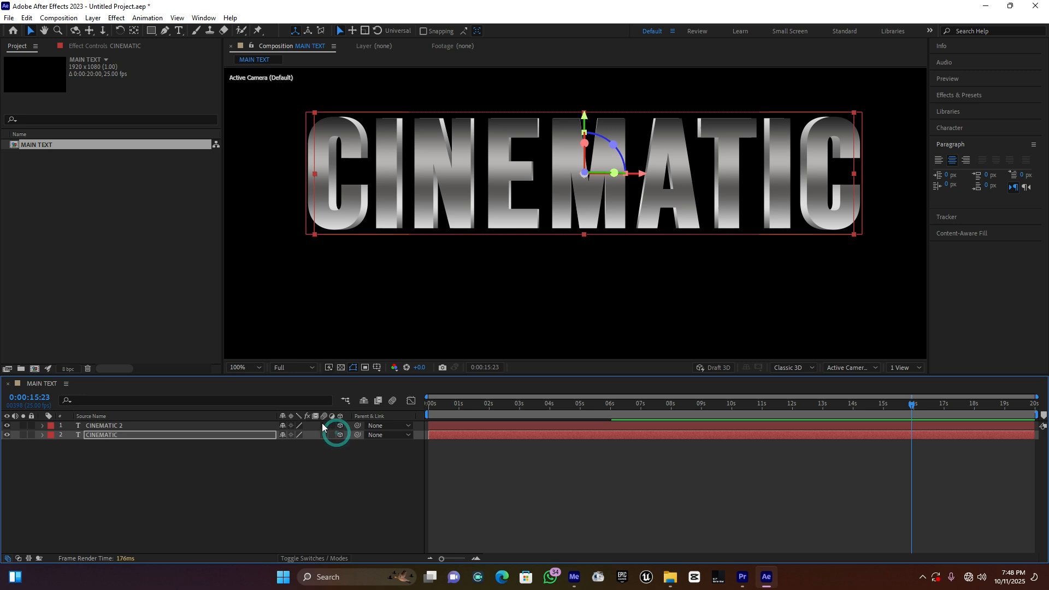
left_click(325, 426)
left_click(324, 435)
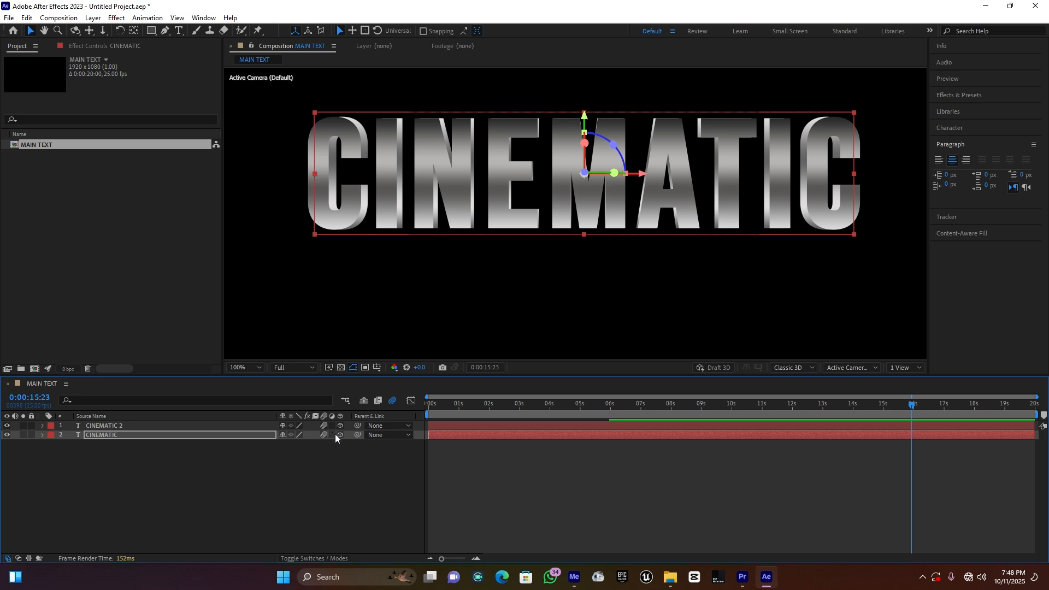
Step: Confirm Classic 3D as the 3D renderer in the MAIN TEXT composition settings
left_click(71, 20)
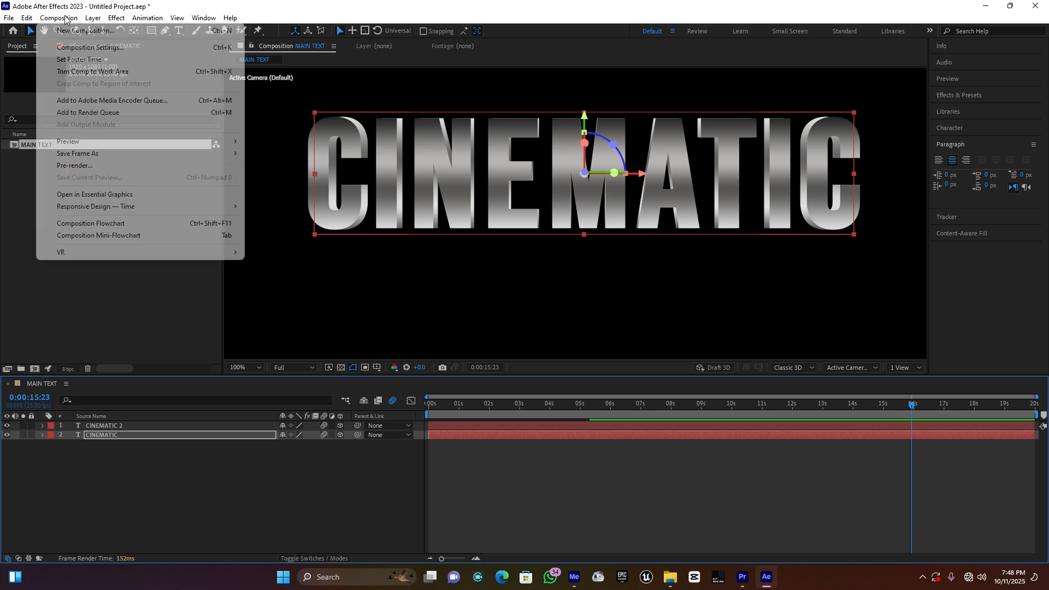
left_click(92, 48)
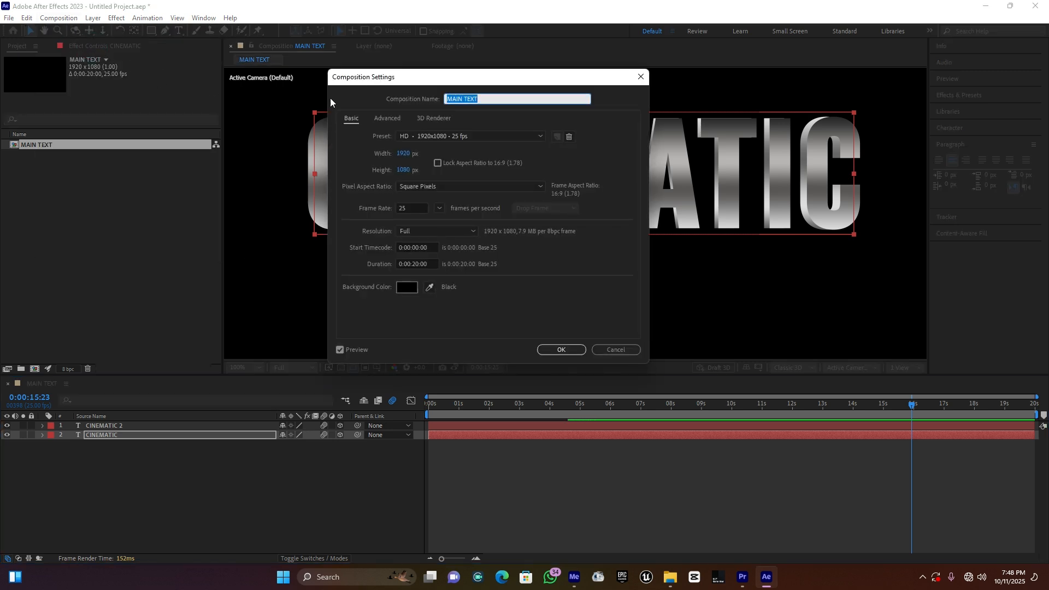
left_click(435, 117)
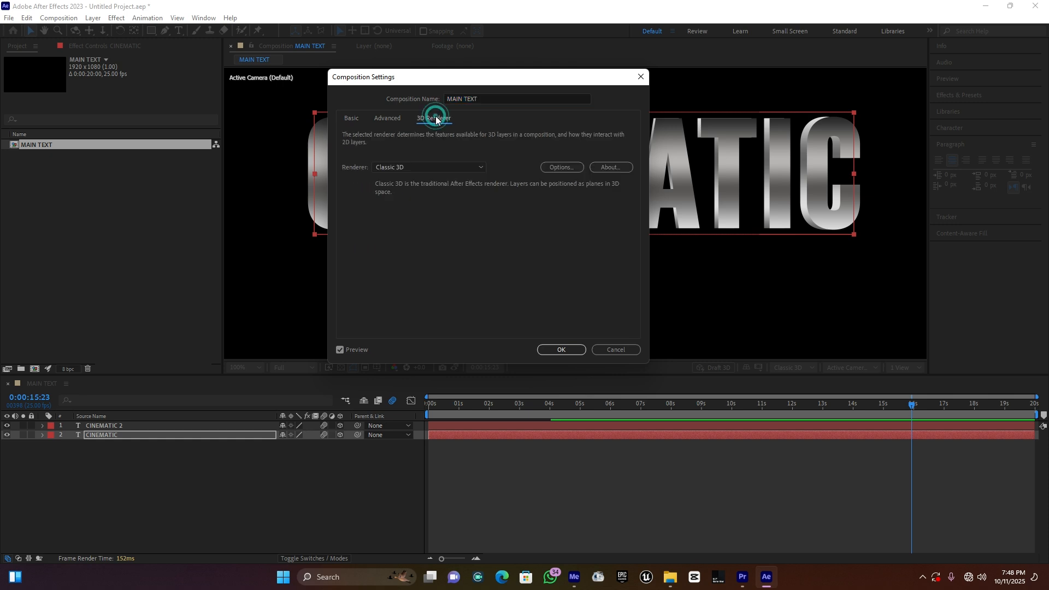
left_click(408, 168)
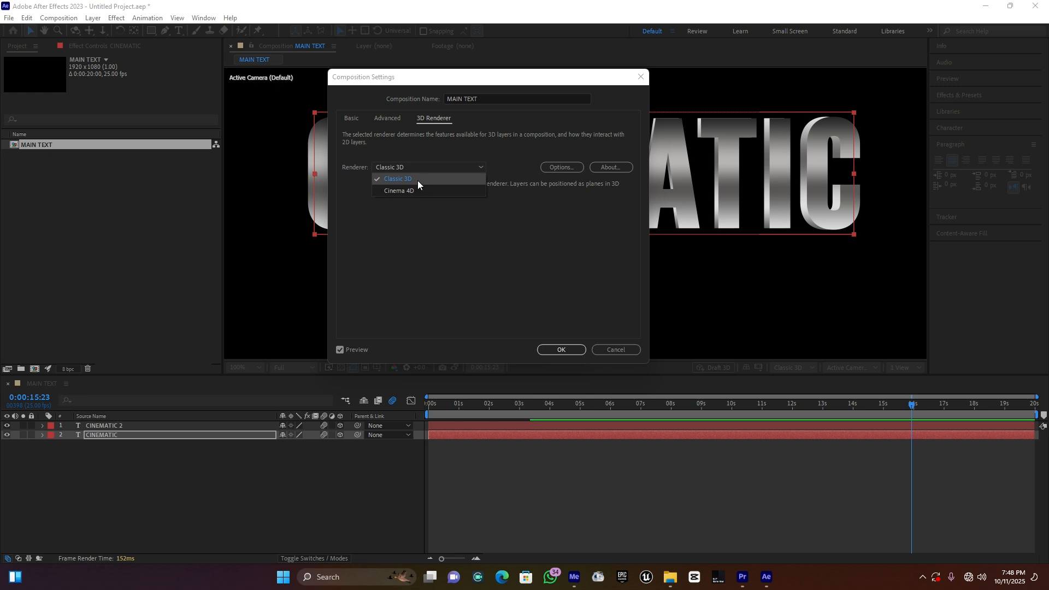
left_click(562, 349)
Step: Preview the title's tracking animation from the start of the timeline with 3D and motion blur enabled
left_click(444, 403)
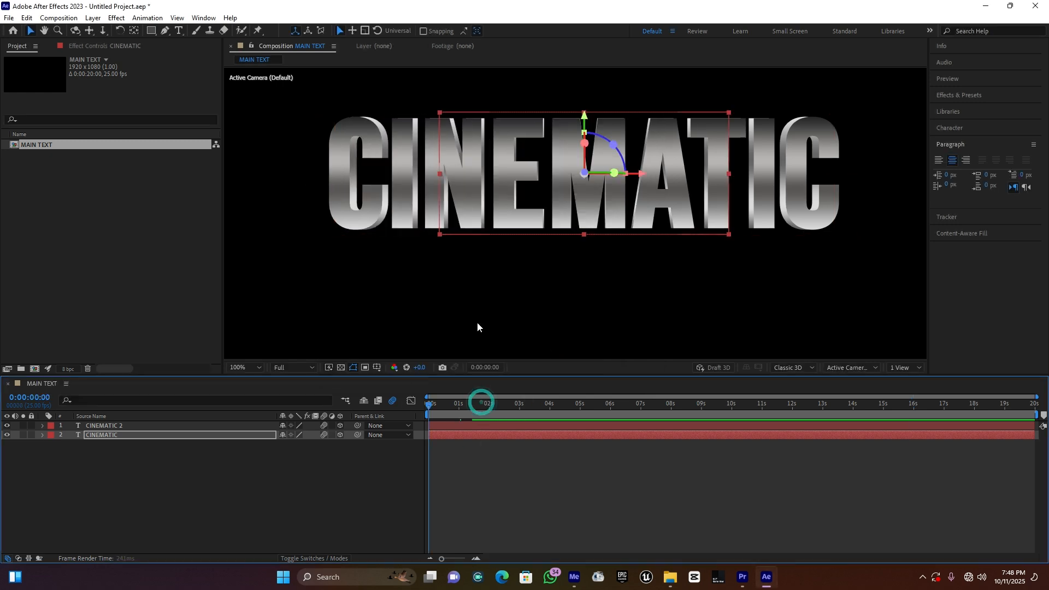
key("space")
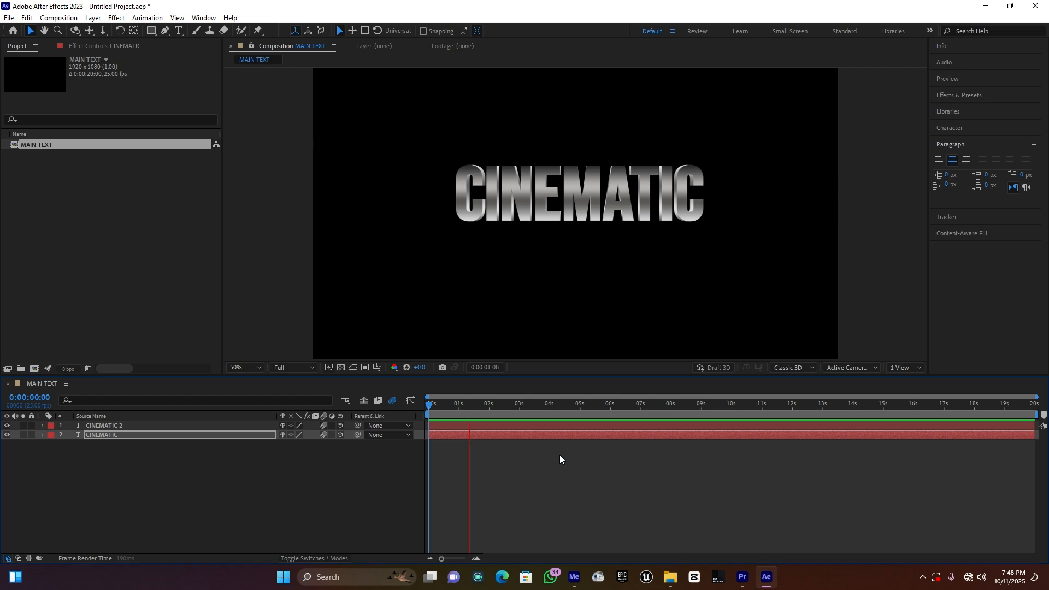
key("space")
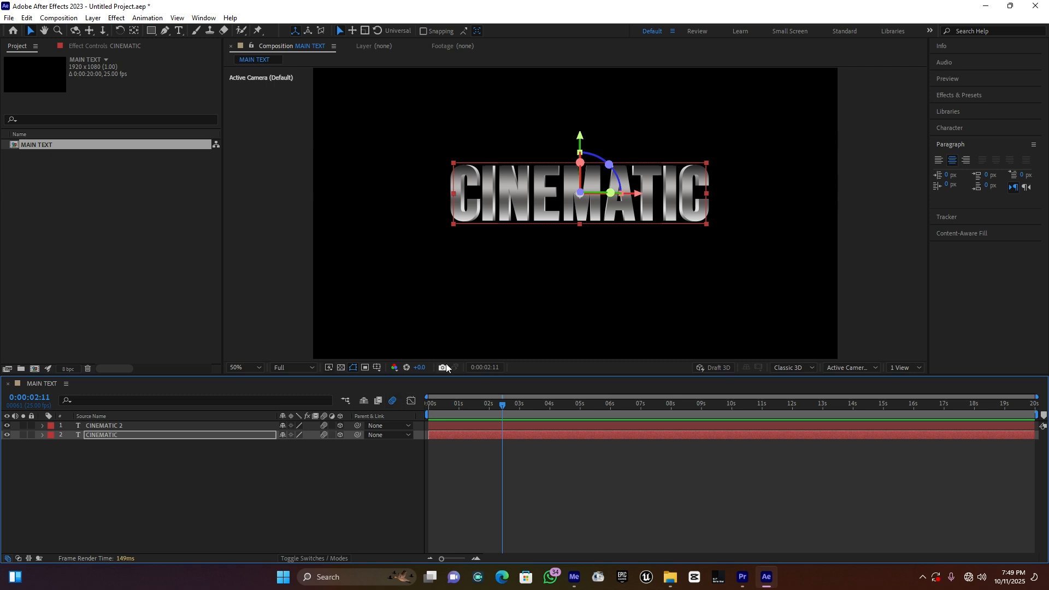
Step: Import the dust particles texture footage 02 (720P_HD) MP4 clip into the project
double_click(104, 237)
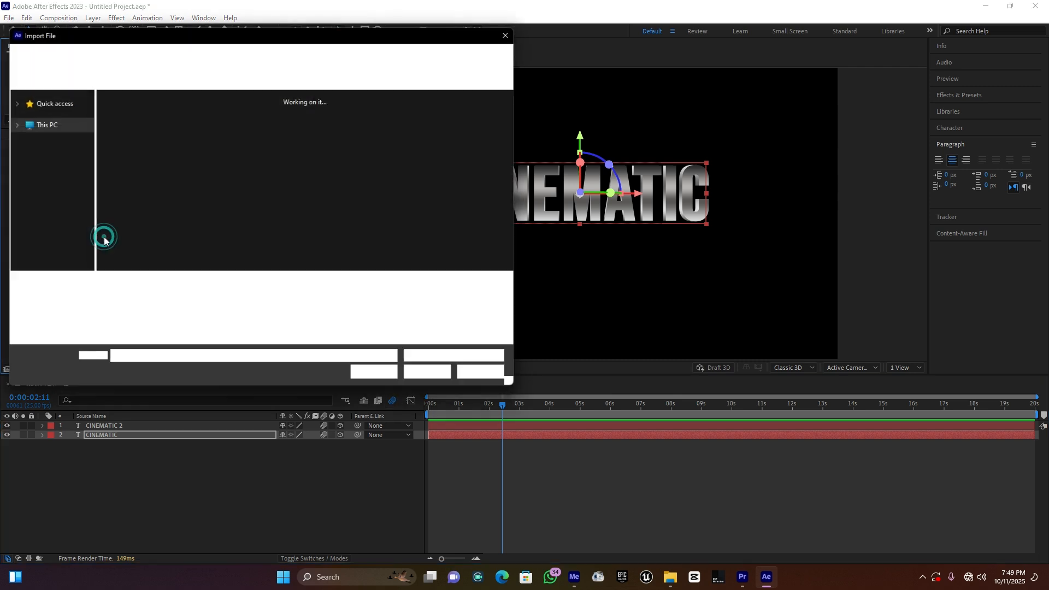
double_click(247, 135)
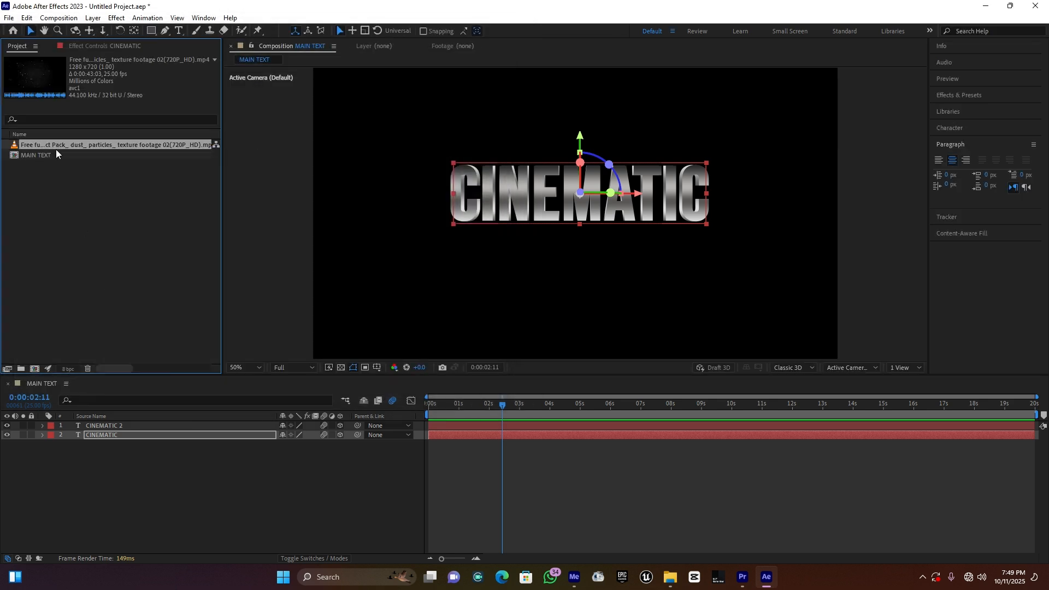
Step: Place the dust particles footage beneath both CINEMATIC layers in MAIN TEXT, scale it to 151%, and preview the result
left_click_drag(61, 146, 73, 448)
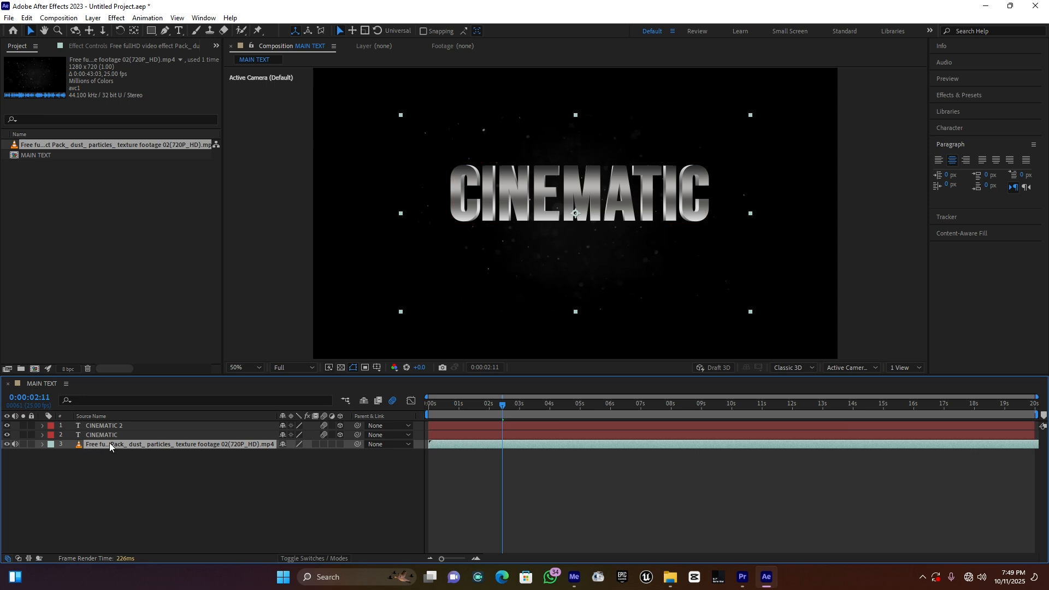
key("s")
left_click_drag(296, 454, 325, 454)
key("space")
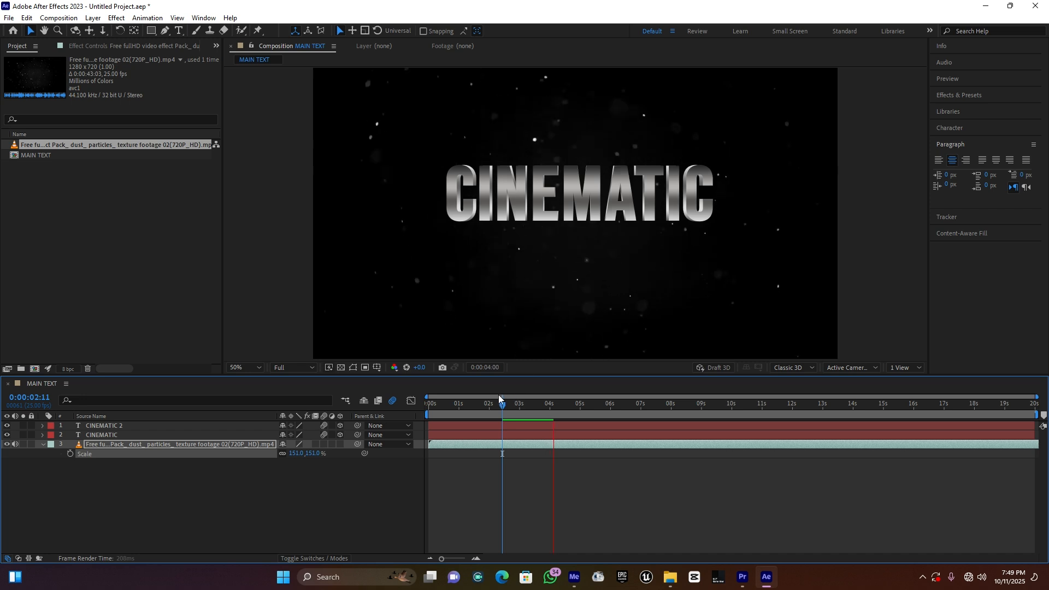
left_click_drag(490, 404, 427, 404)
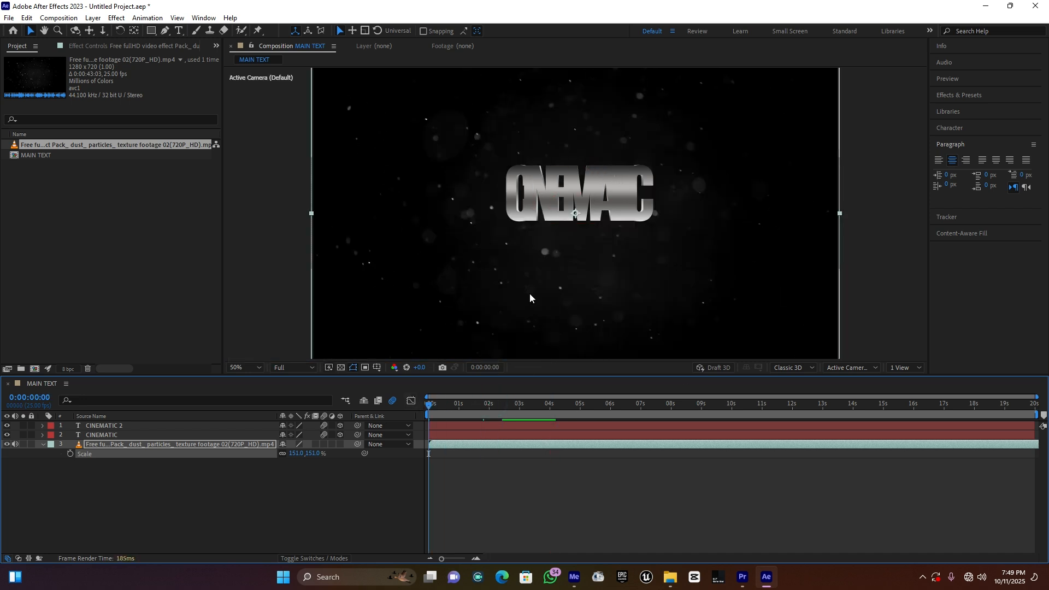
Step: Import the LENS FLARES Optical Lens Flare Light Footage Overlay MP4 and place it above all layers in MAIN TEXT
left_click(91, 227)
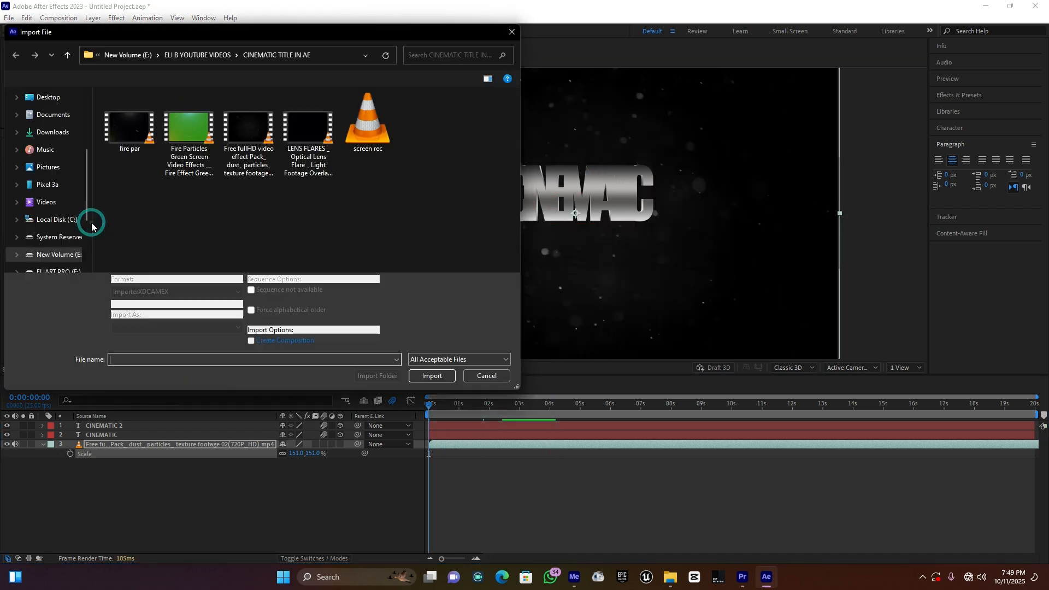
double_click(316, 133)
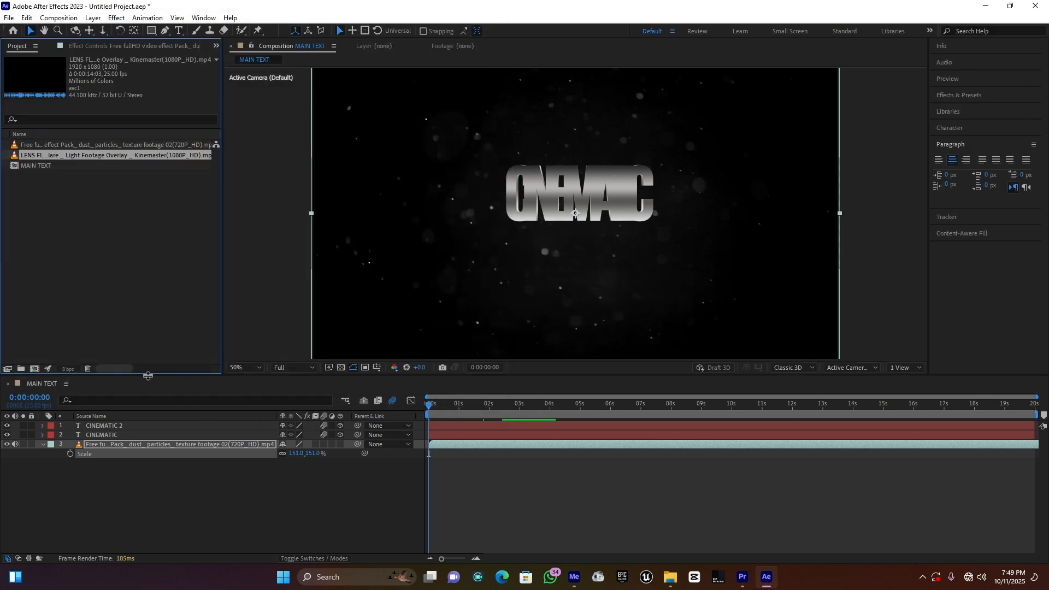
left_click_drag(69, 161, 98, 428)
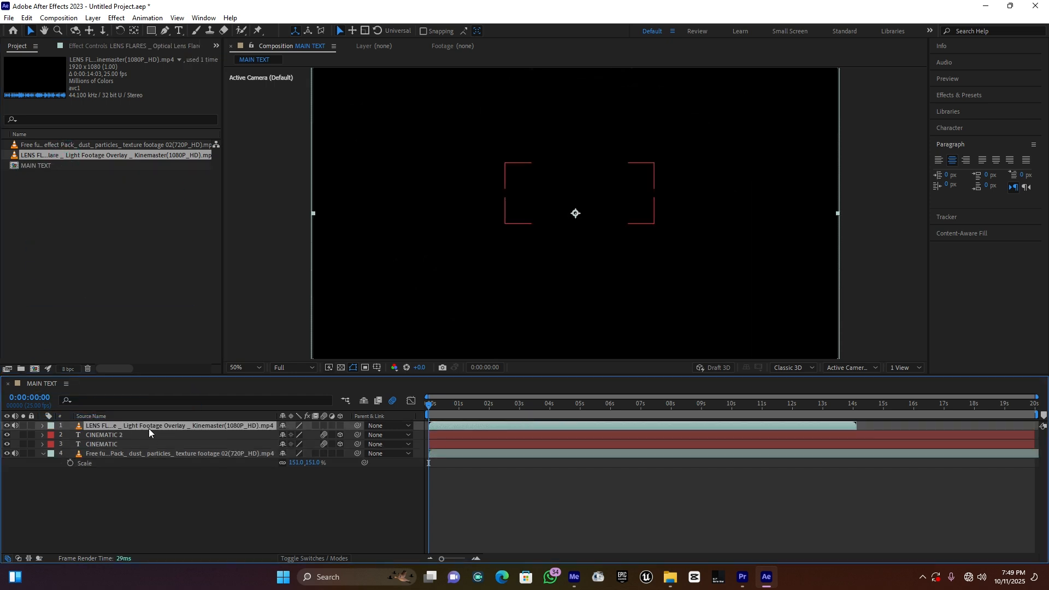
Step: Play through the lens flare footage, display the blending mode column, and set the flare layer's mode to Add
left_click_drag(457, 403, 600, 403)
key("space")
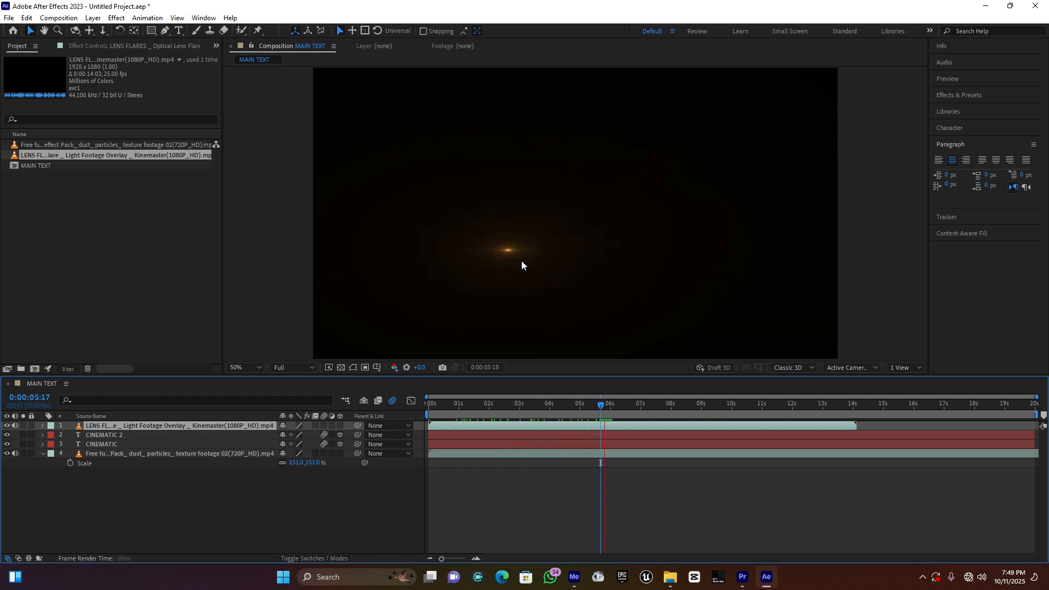
key("space")
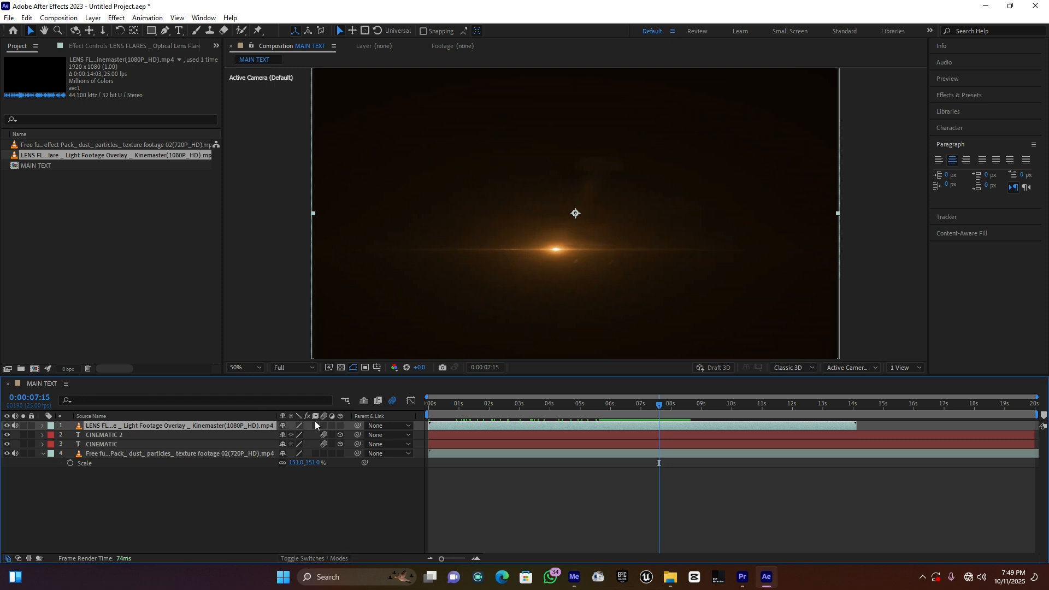
left_click(305, 558)
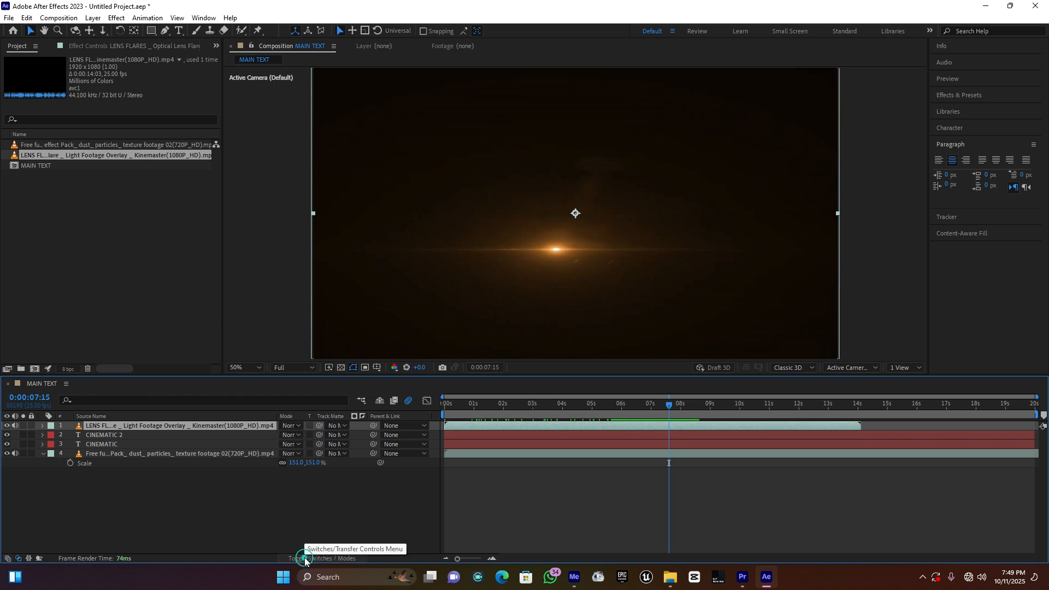
left_click(288, 426)
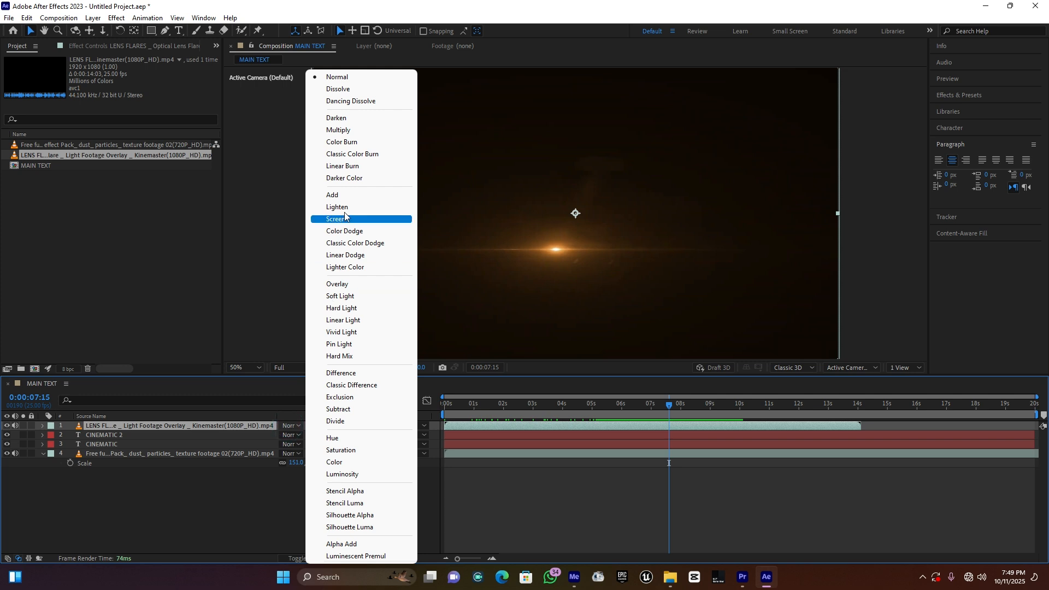
left_click(346, 196)
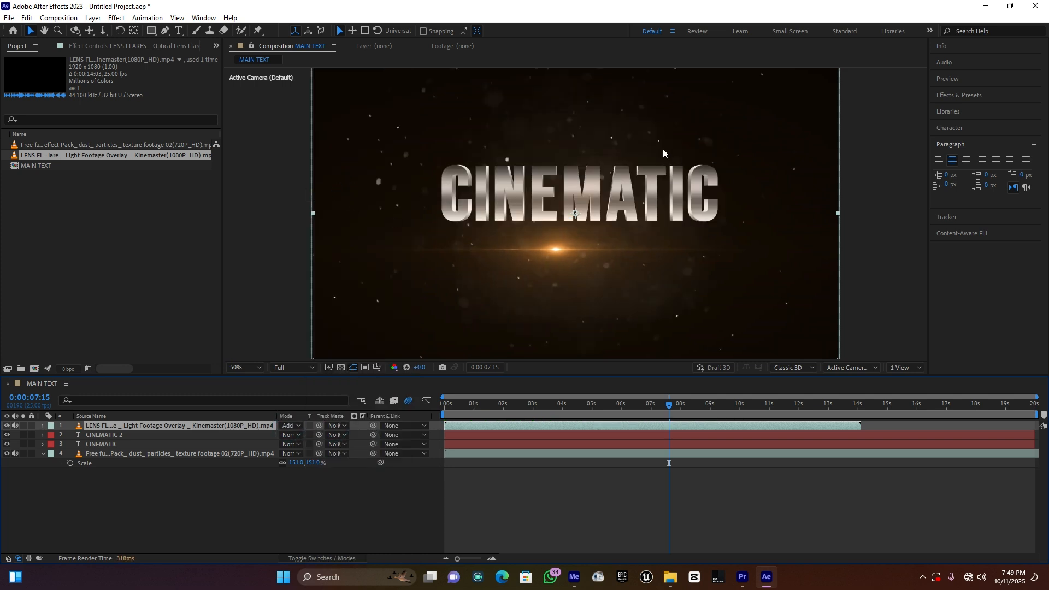
Step: Preview the title from the start and shift the lens flare layer earlier in time so it ends at about 11.4 s
key("Home")
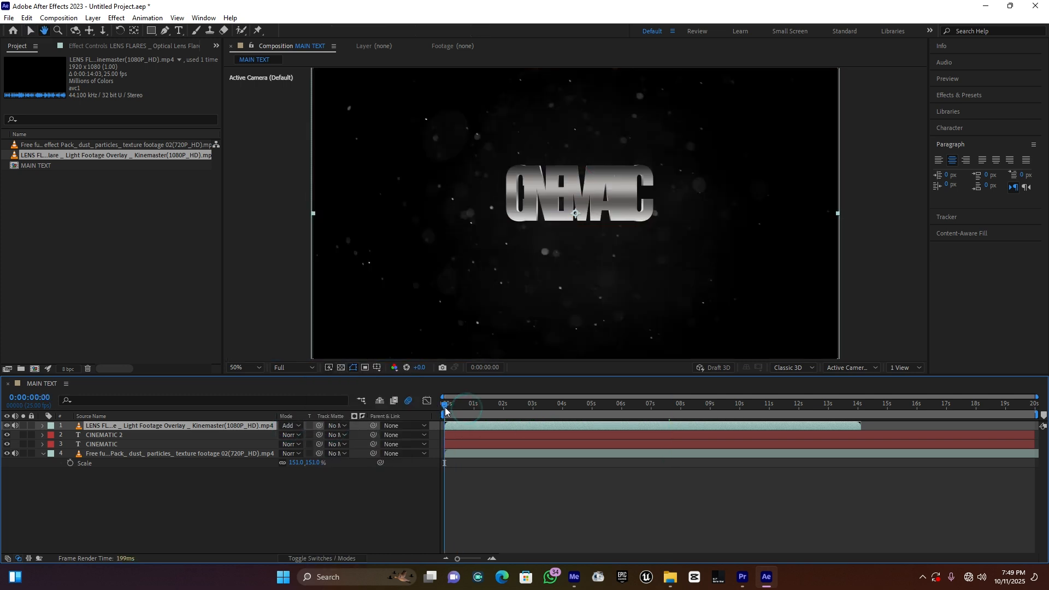
key("space")
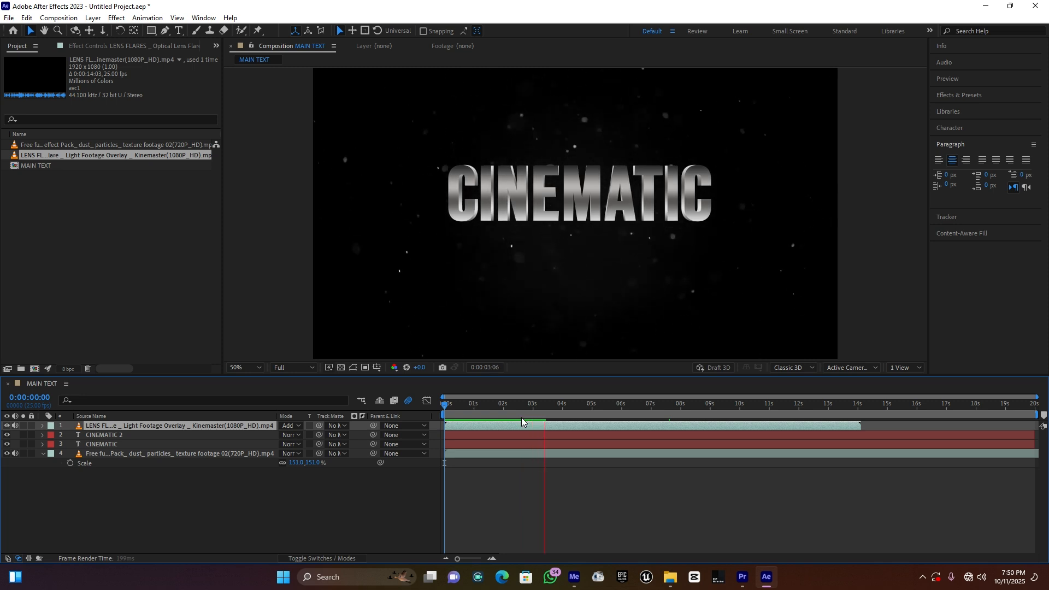
left_click_drag(553, 405, 540, 426)
left_click(458, 407)
left_click_drag(457, 407, 492, 406)
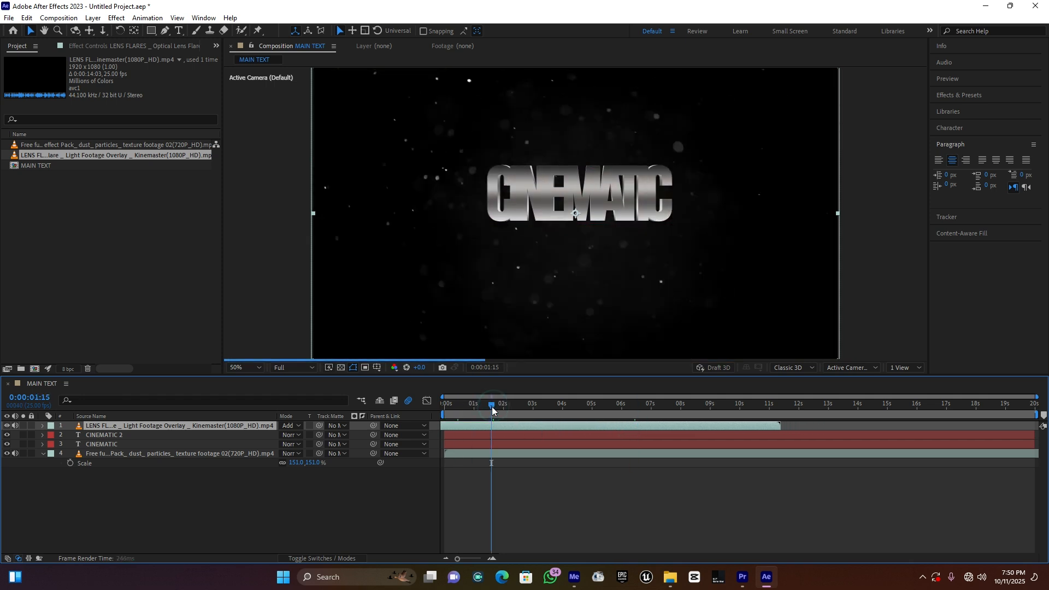
key("space")
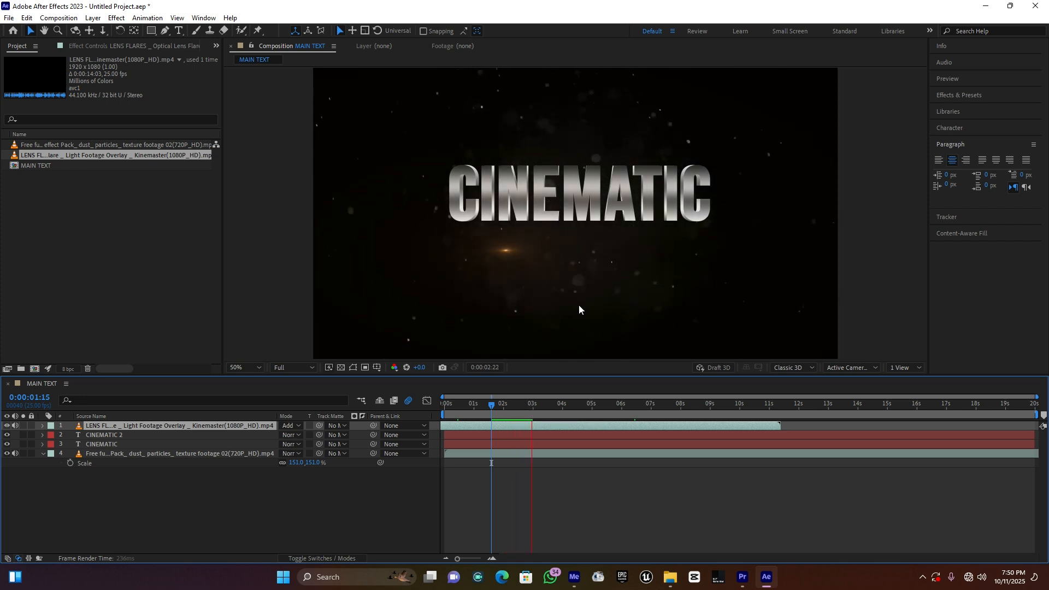
key("space")
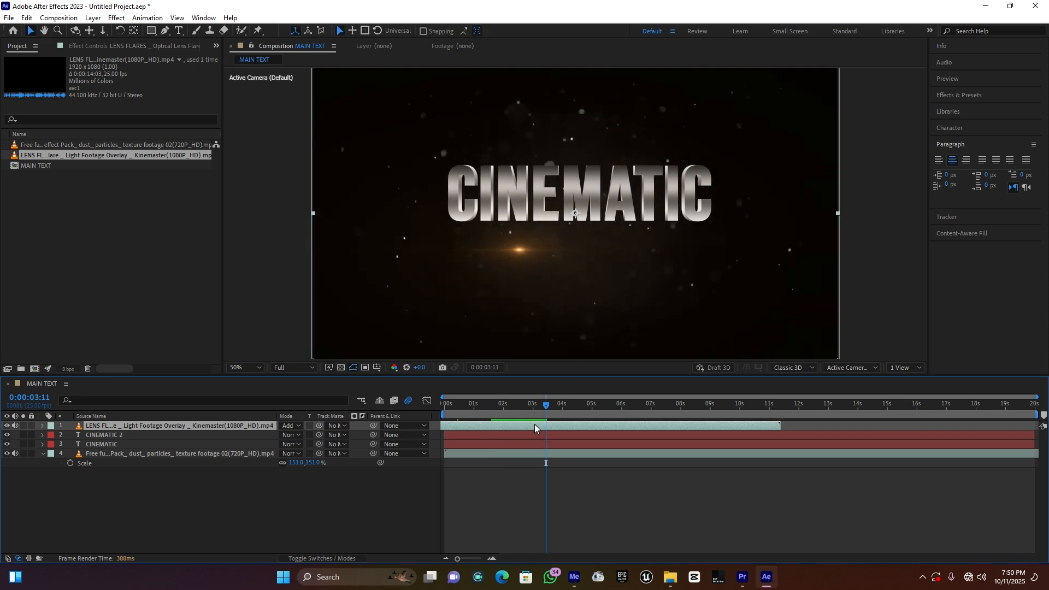
Step: Raise the lens flare toward the text by setting the layer's vertical position to 480
key("p")
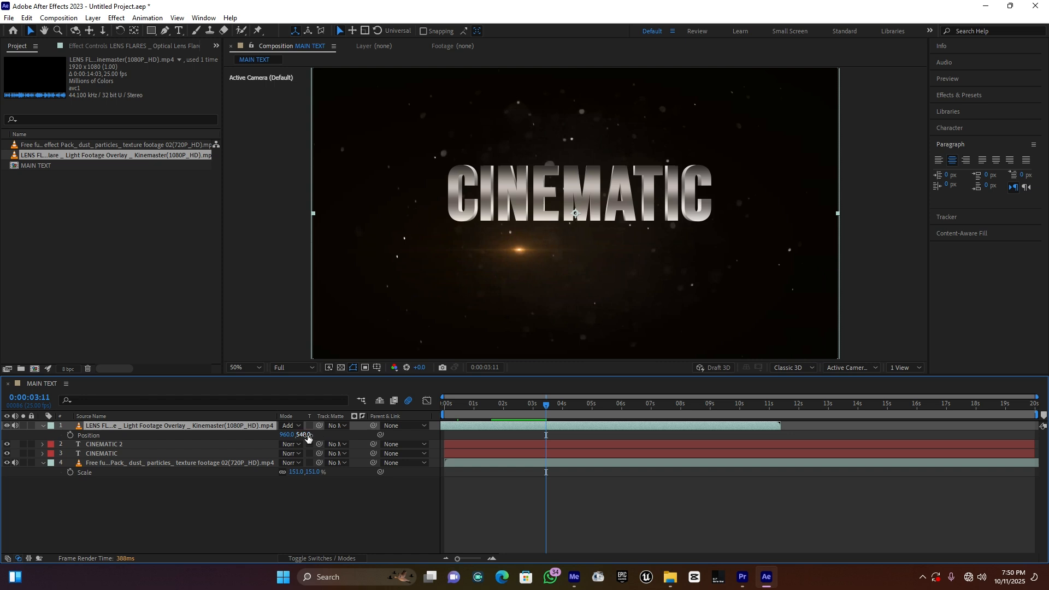
left_click_drag(305, 434, 284, 437)
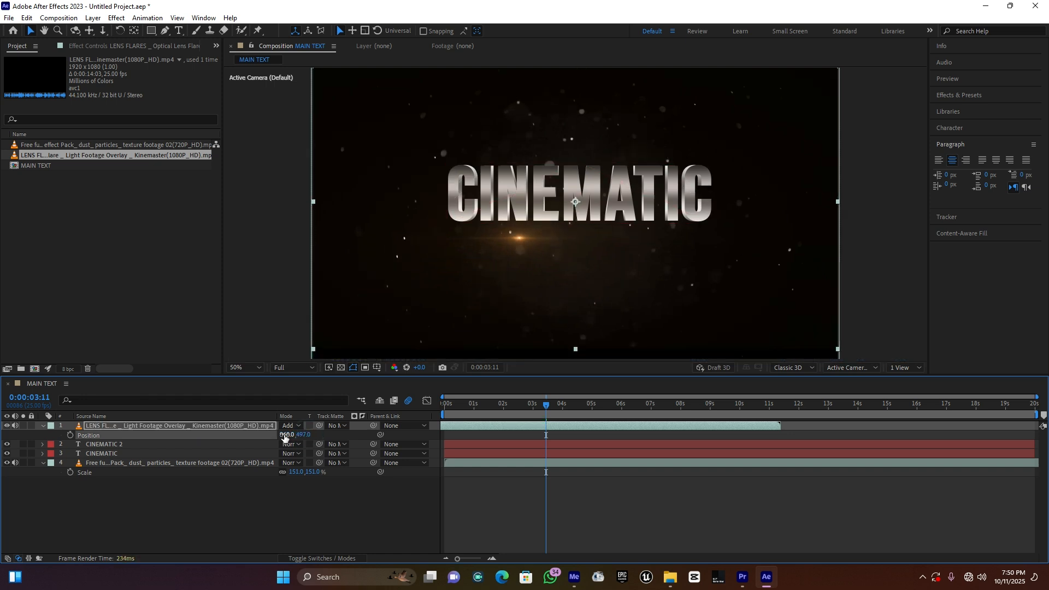
left_click(342, 436)
left_click_drag(306, 435, 296, 436)
left_click(297, 435)
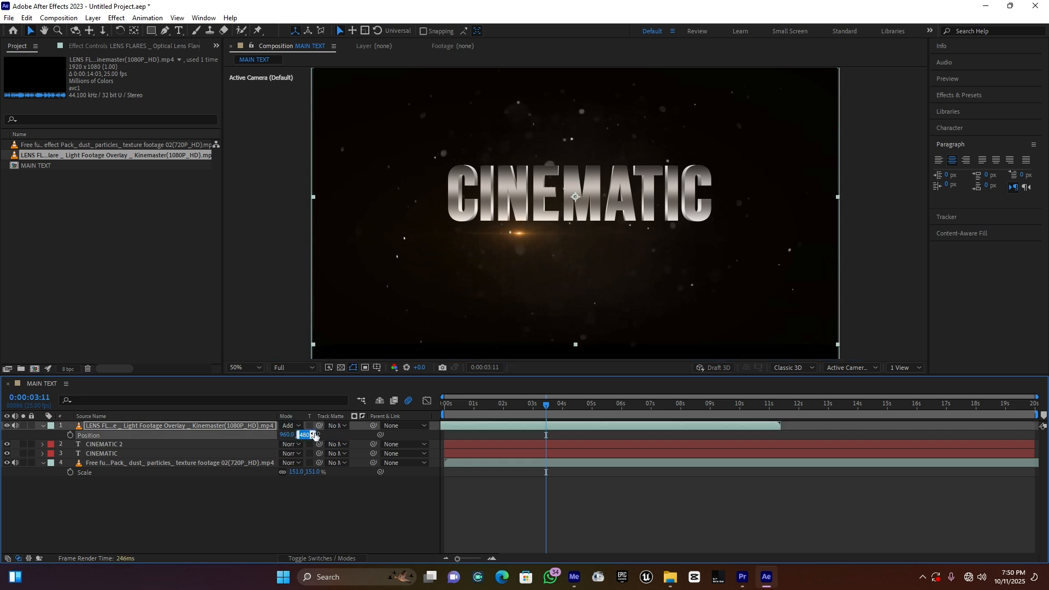
type("s")
left_click(293, 502)
key("s")
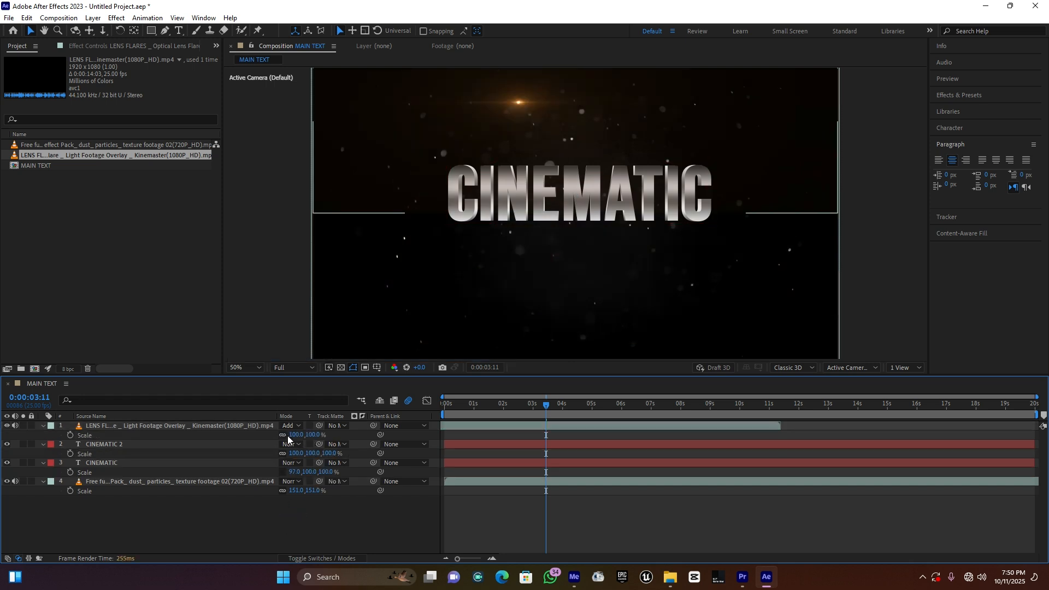
left_click(295, 436)
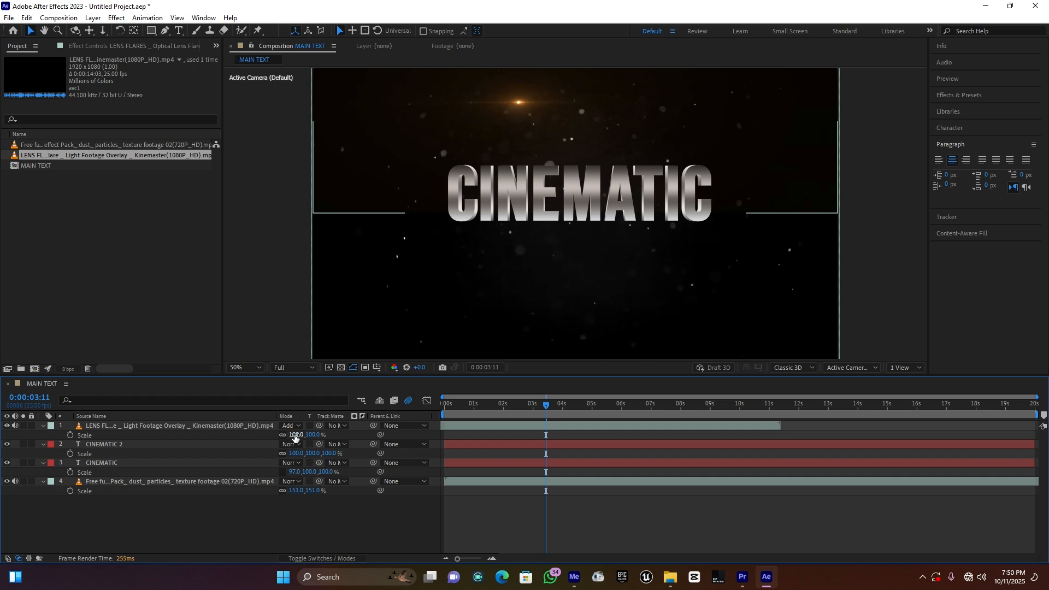
left_click(243, 429)
left_click(246, 484)
left_click(249, 426)
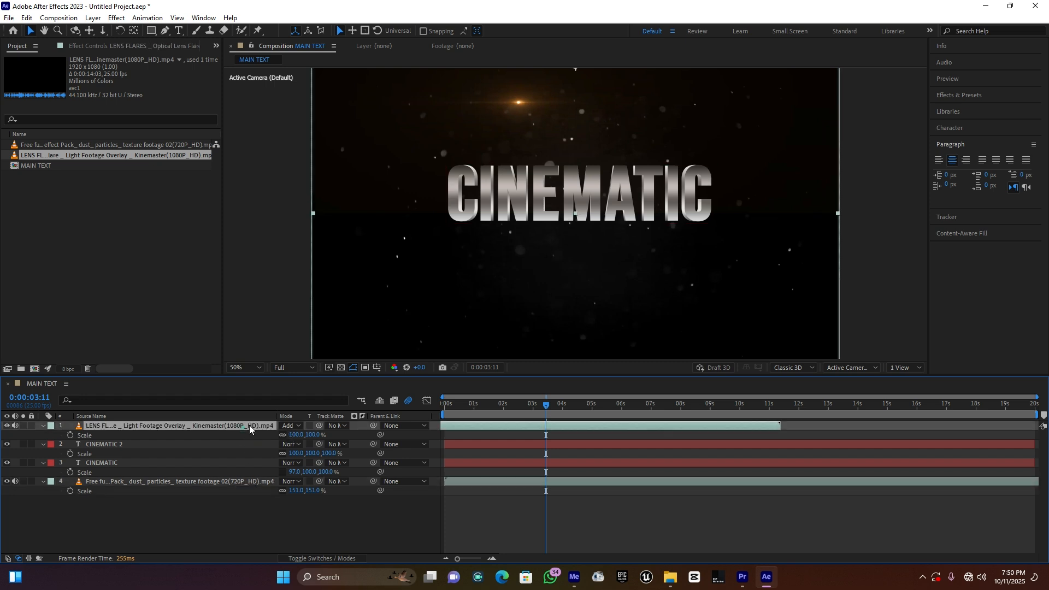
left_click_drag(296, 436, 304, 437)
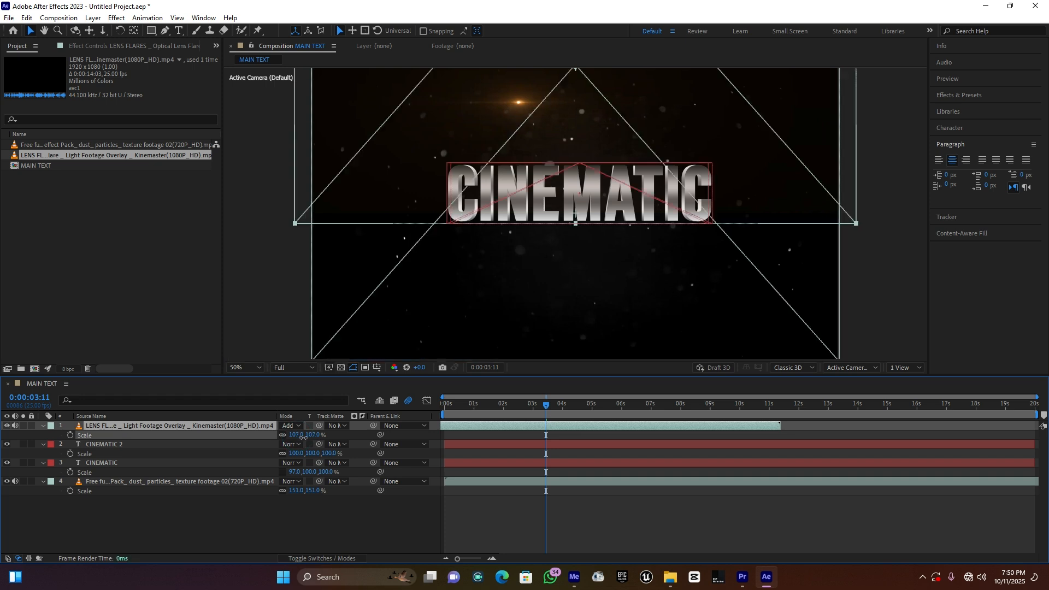
key("ctrl+z")
key("ctrl+z")
left_click(211, 532)
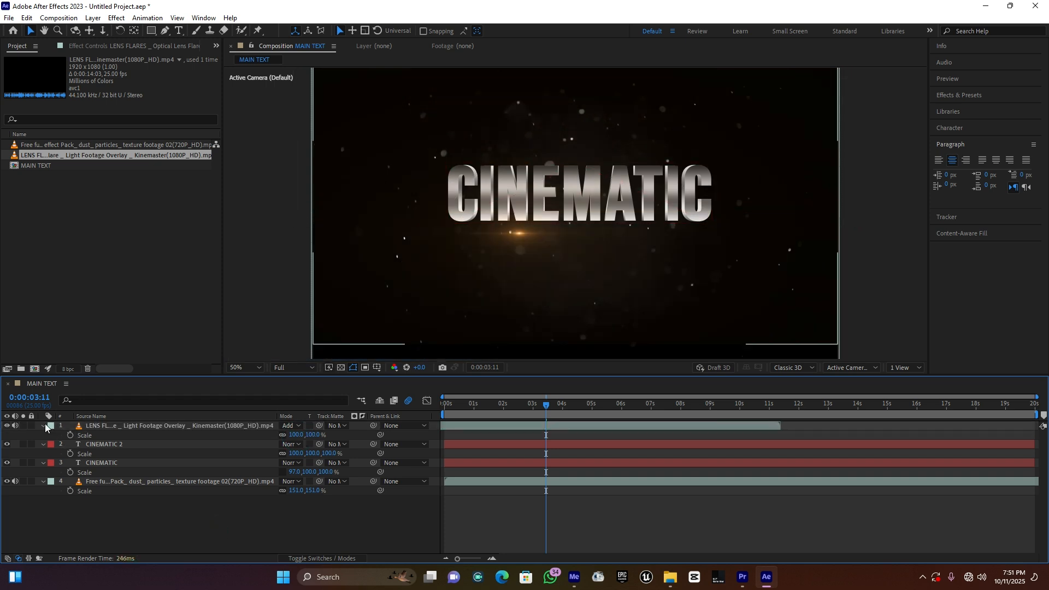
Step: Scale the lens flare layer to 110% and preview the flare passing under the title
left_click(44, 426)
left_click(214, 427)
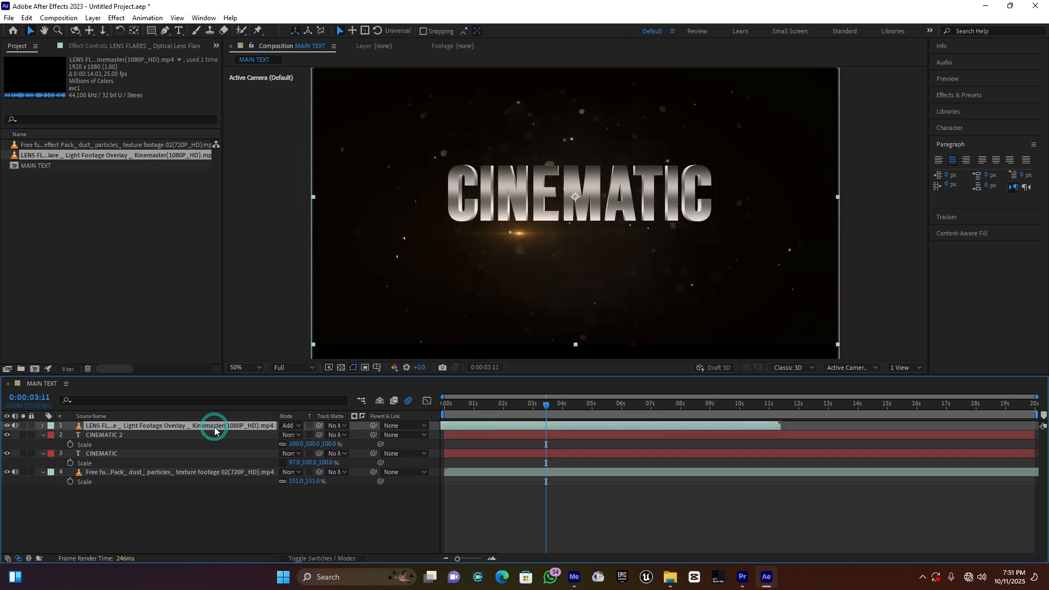
key("s")
left_click_drag(296, 435, 300, 438)
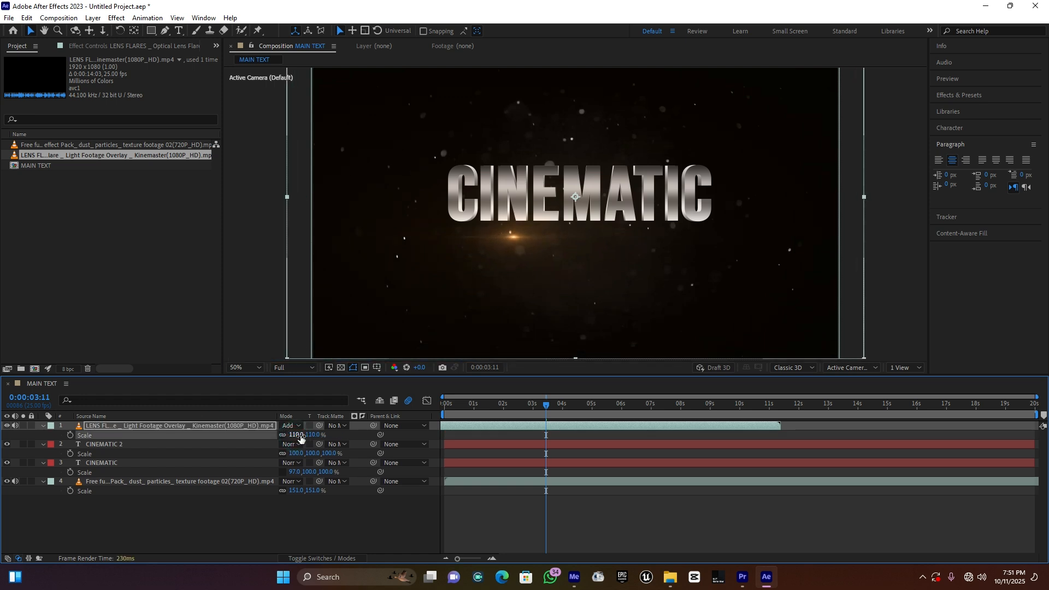
left_click(294, 515)
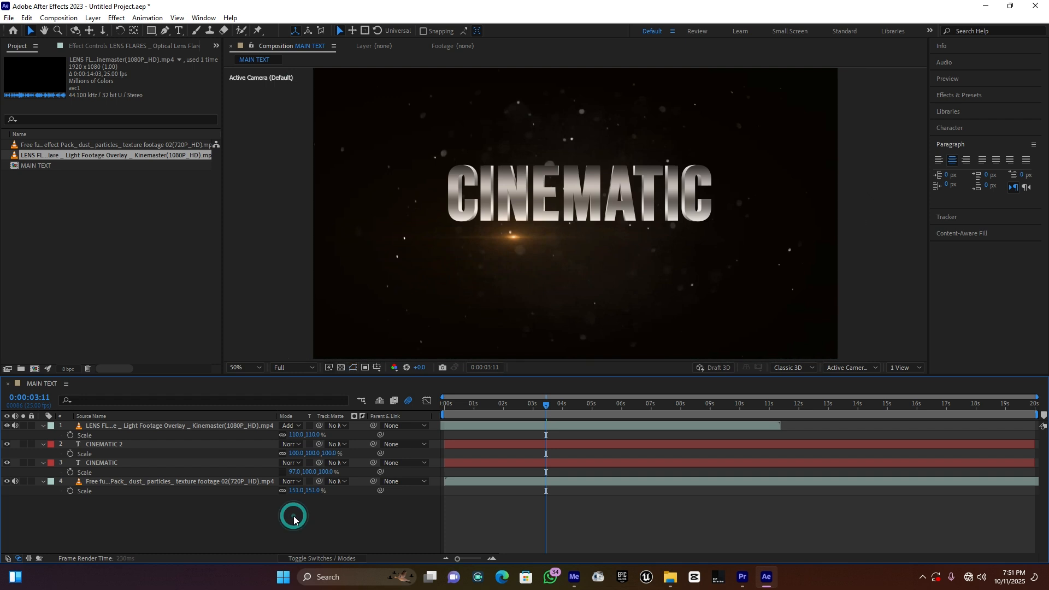
key("space")
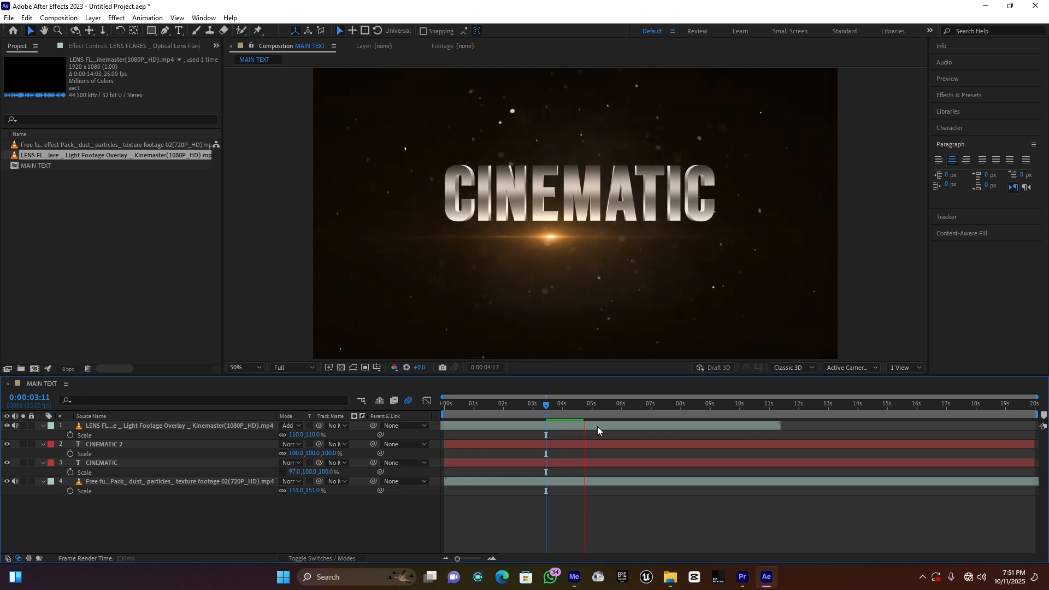
key("space")
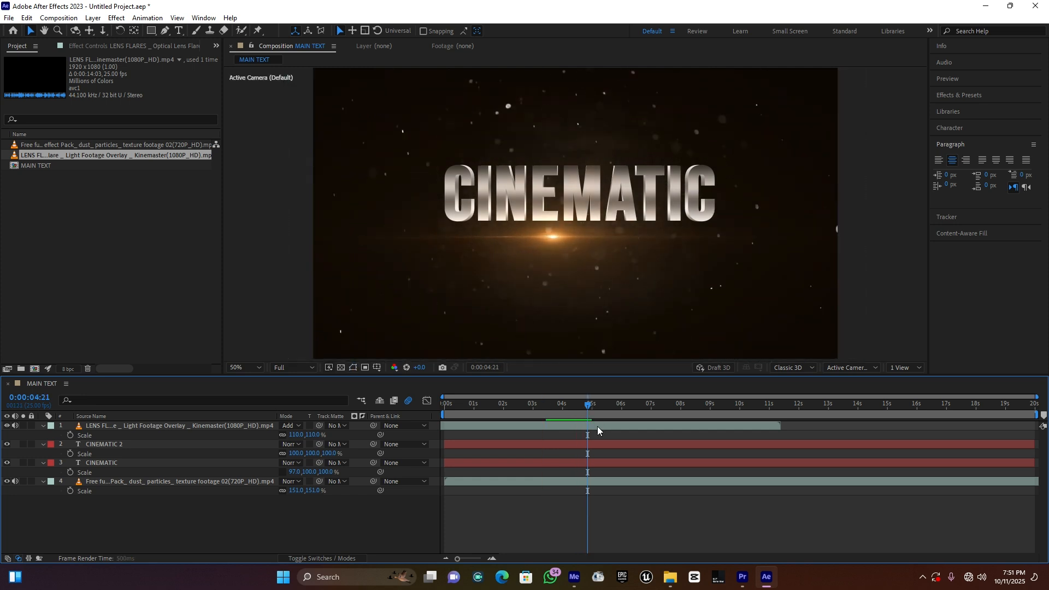
key("space")
key("space")
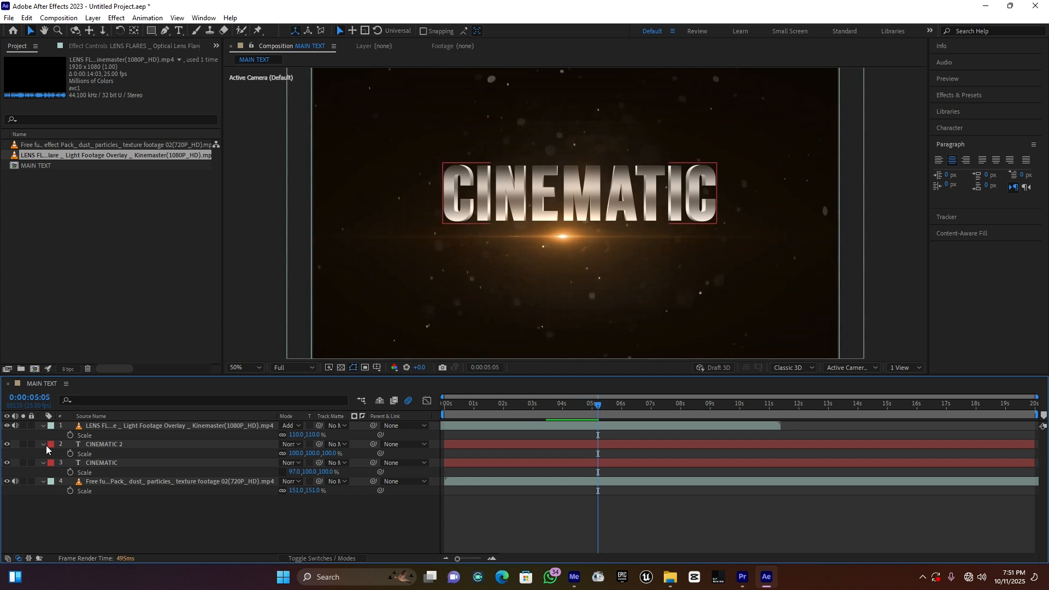
Step: Collapse the scale properties of all four layers in the MAIN TEXT timeline
left_click(44, 444)
left_click(43, 454)
left_click(42, 463)
left_click(42, 426)
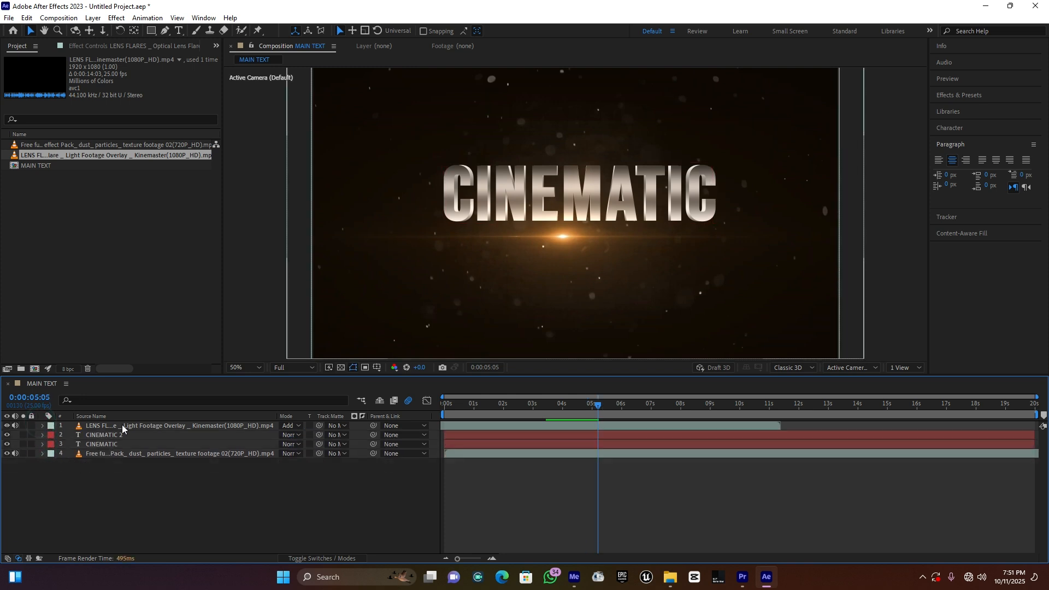
Step: Import the fire par.mp4 clip and place it above the lens flare layer in MAIN TEXT
double_click(100, 281)
double_click(118, 124)
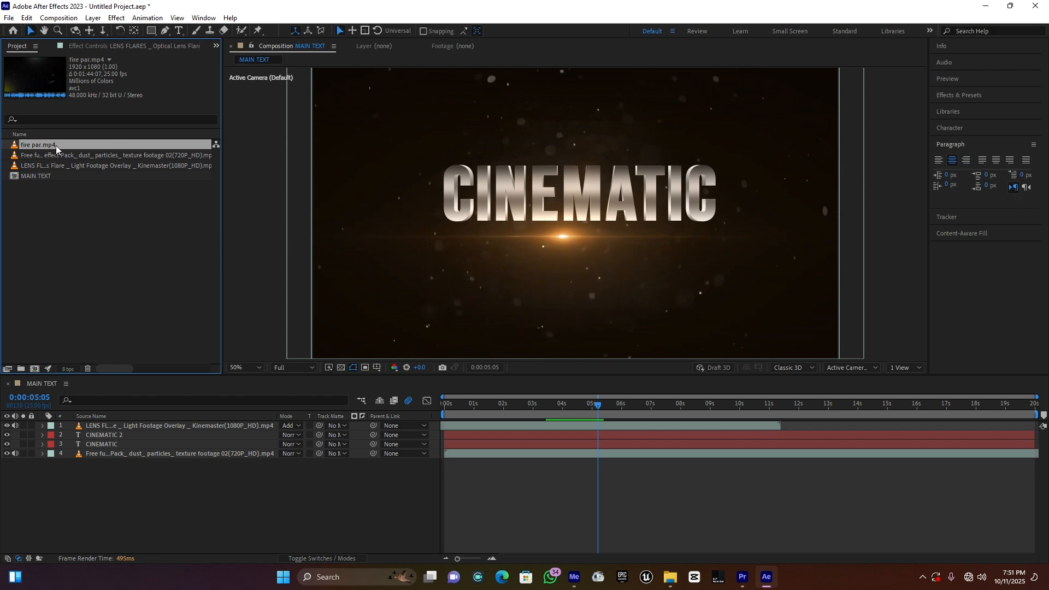
left_click_drag(57, 143, 100, 424)
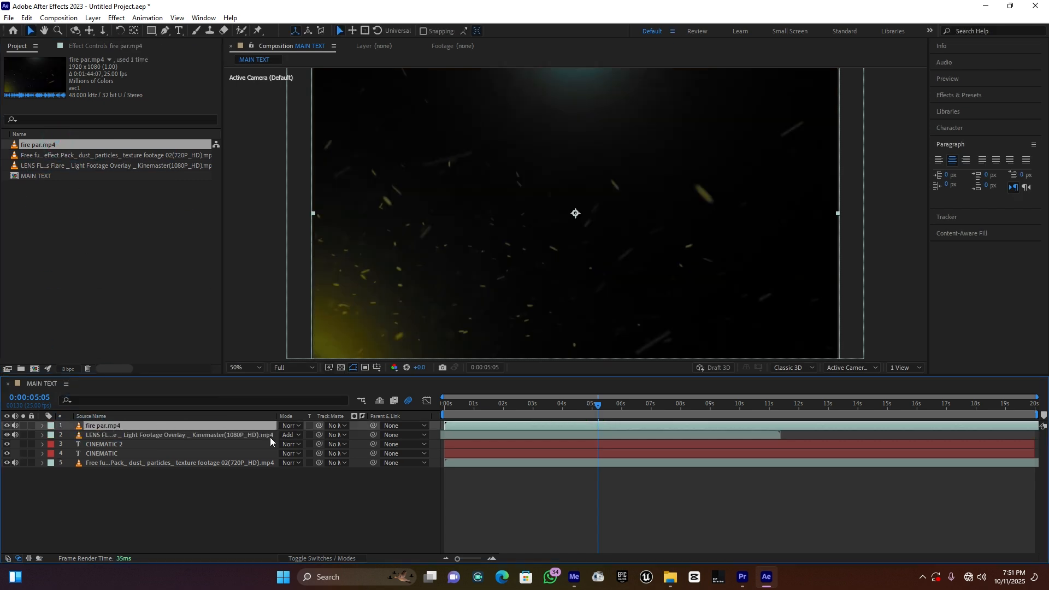
Step: Set the fire par.mp4 layer's blending mode to Add and shift the clip slightly earlier in the timeline
key("space")
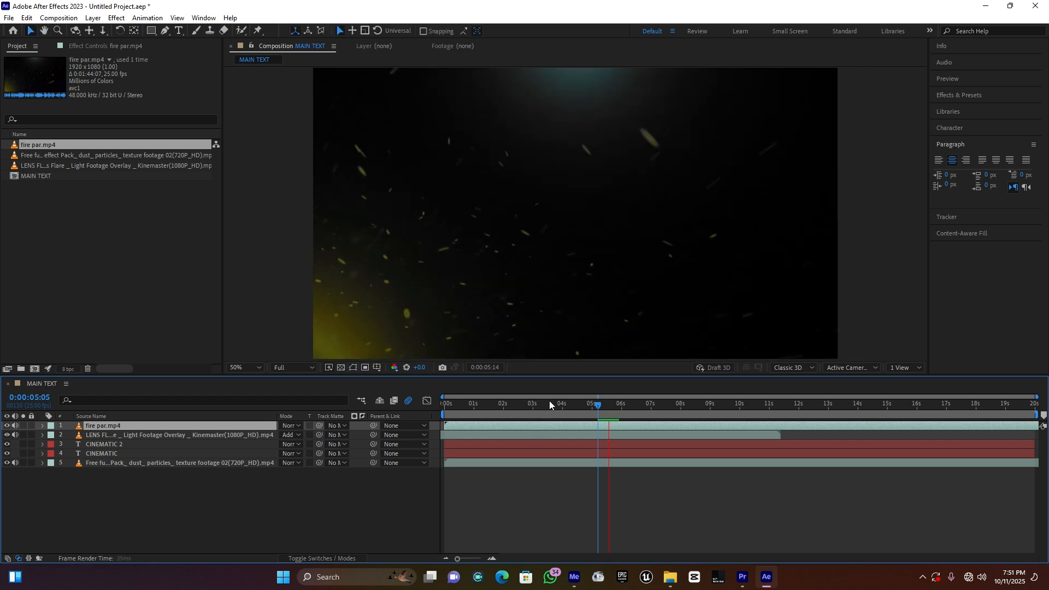
left_click(545, 404)
left_click(537, 426)
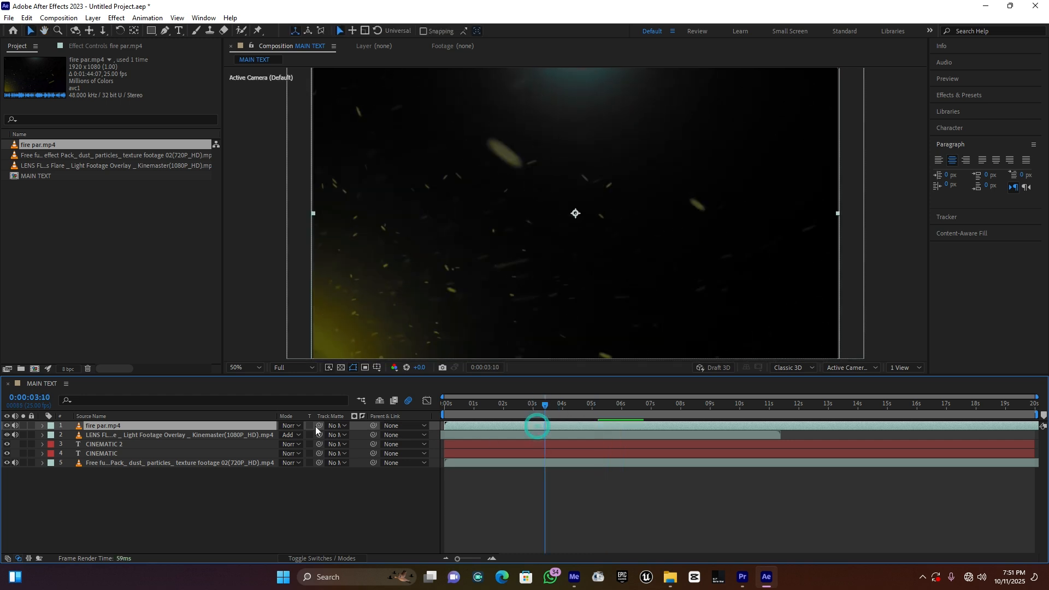
left_click(285, 426)
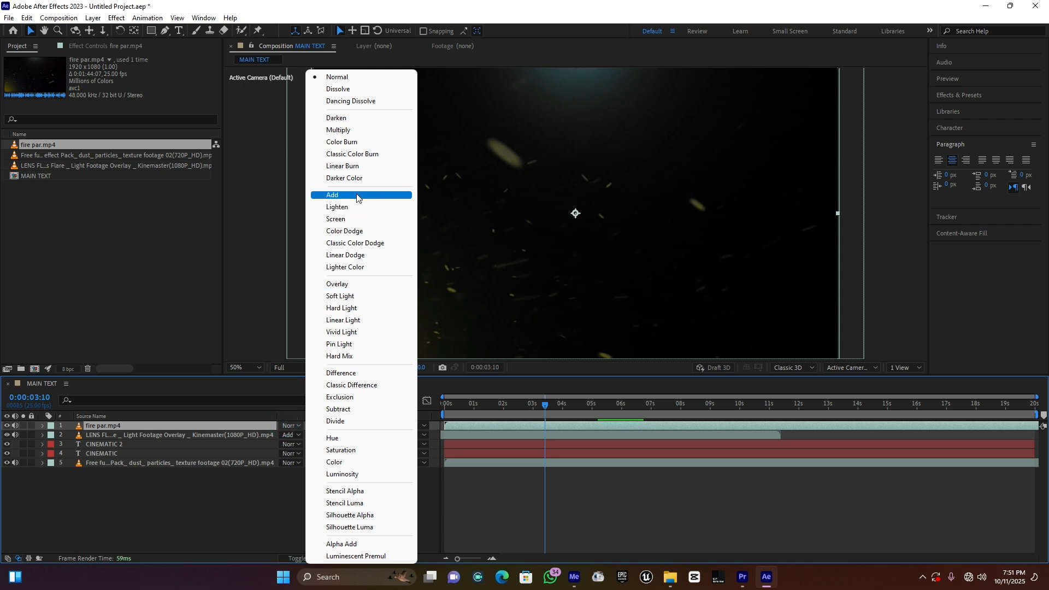
left_click(356, 195)
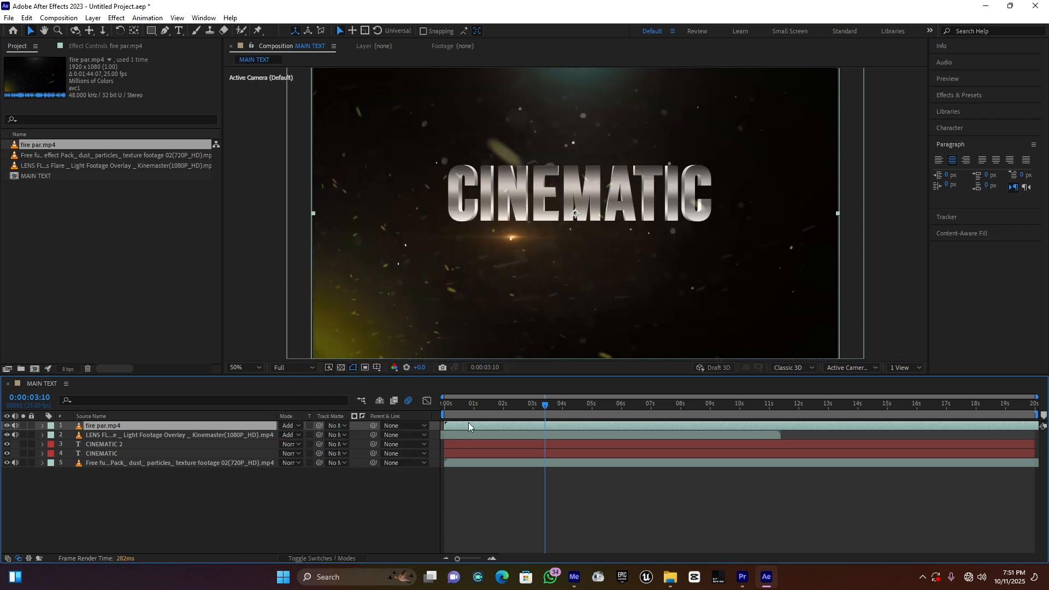
left_click_drag(468, 427, 461, 426)
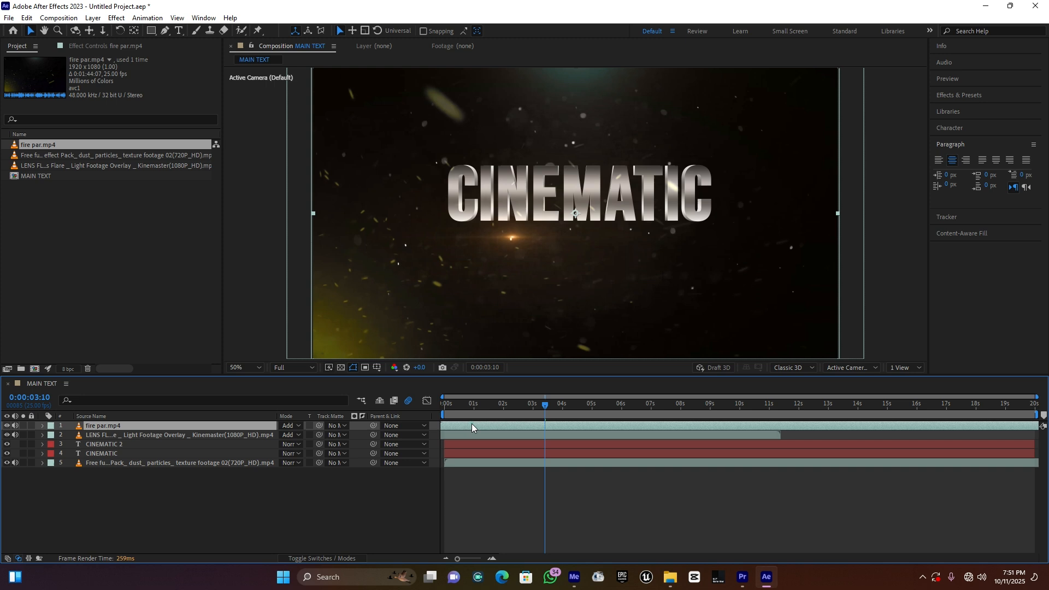
Step: Lower the fire par.mp4 layer's opacity to 30% and preview the composition from the start
left_click(43, 426)
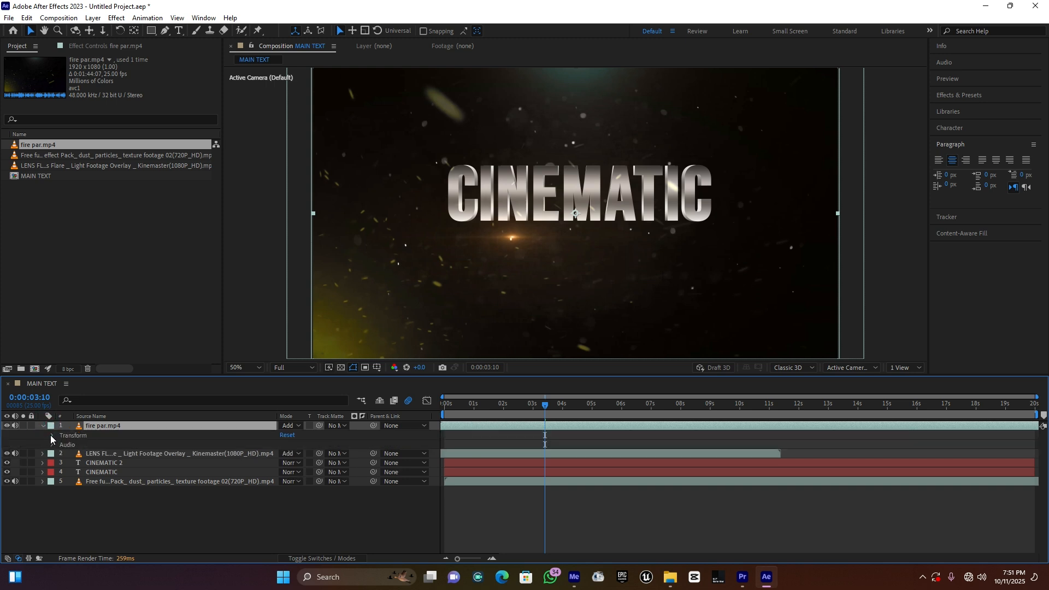
left_click(52, 436)
left_click_drag(287, 484, 243, 477)
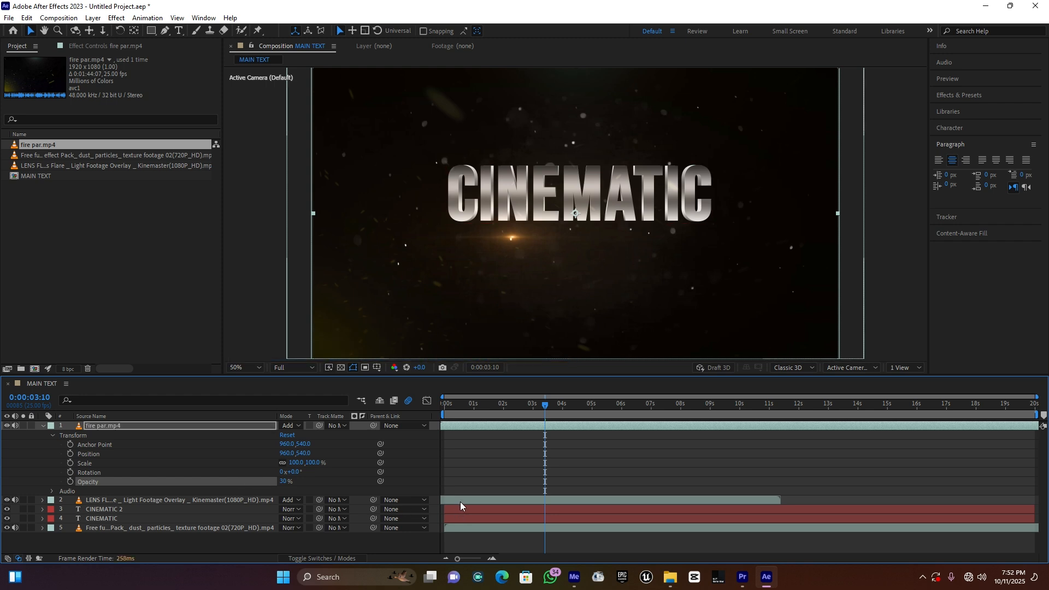
left_click_drag(461, 408, 425, 412)
key("space")
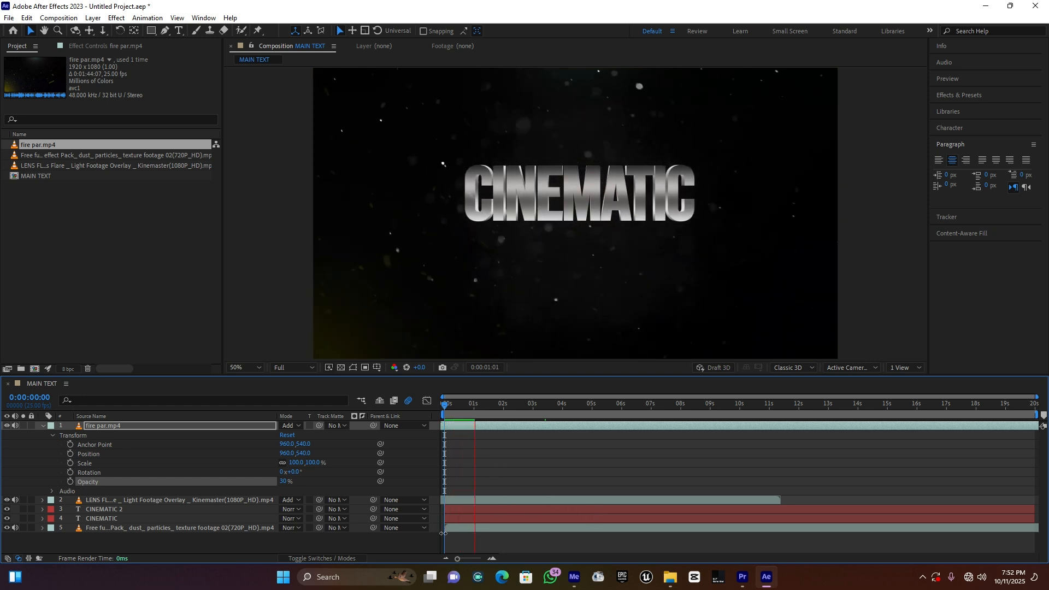
left_click(44, 425)
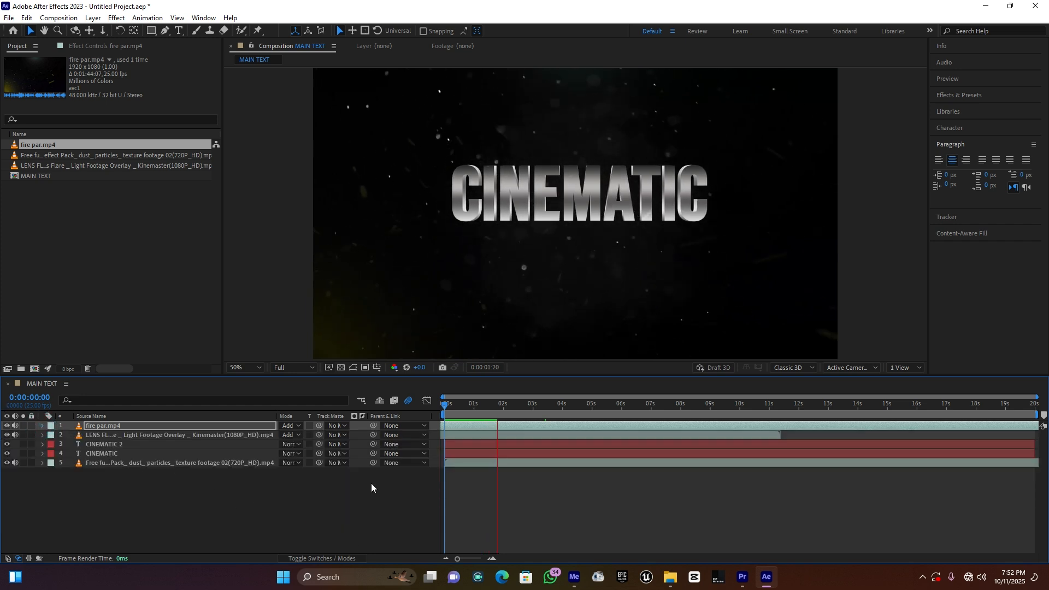
left_click(306, 525)
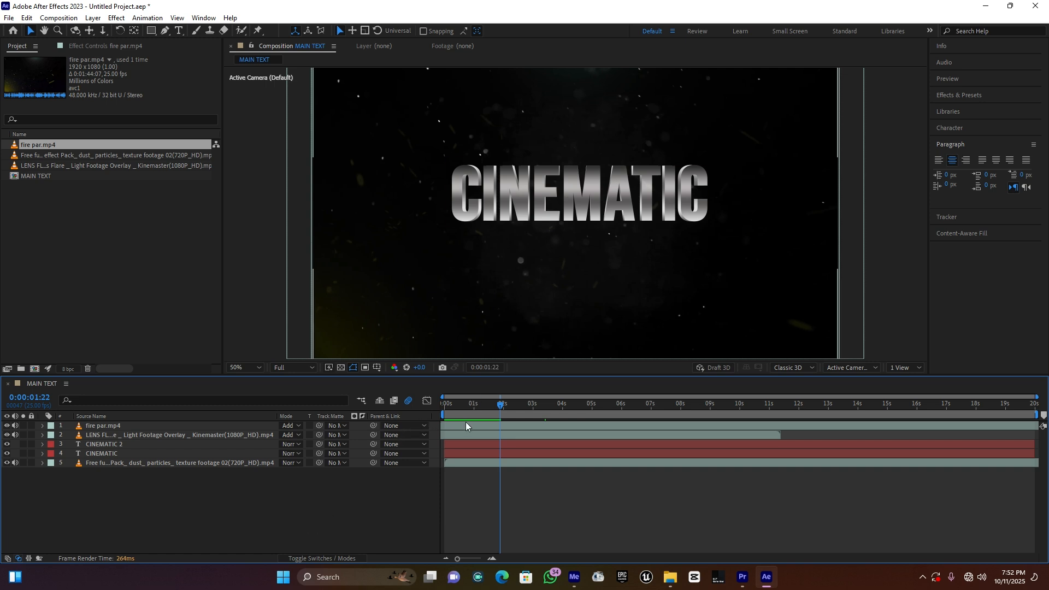
Step: Add an opacity keyframe at 0:00:00:07 to both the CINEMATIC and CINEMATIC 2 text layers
left_click(442, 405)
left_click_drag(447, 405, 453, 408)
left_click_drag(458, 555, 467, 559)
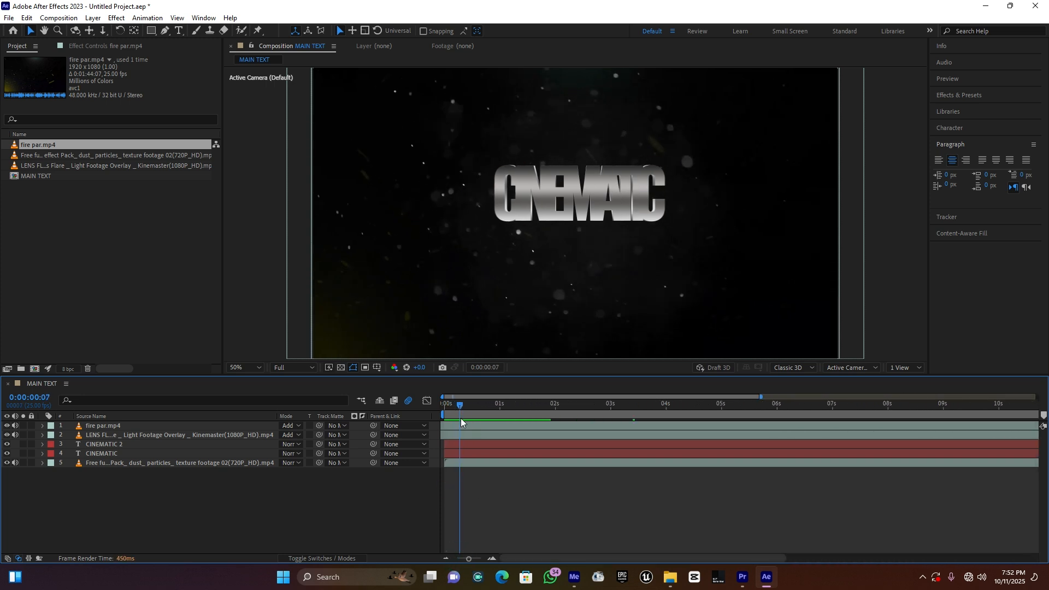
left_click(462, 445)
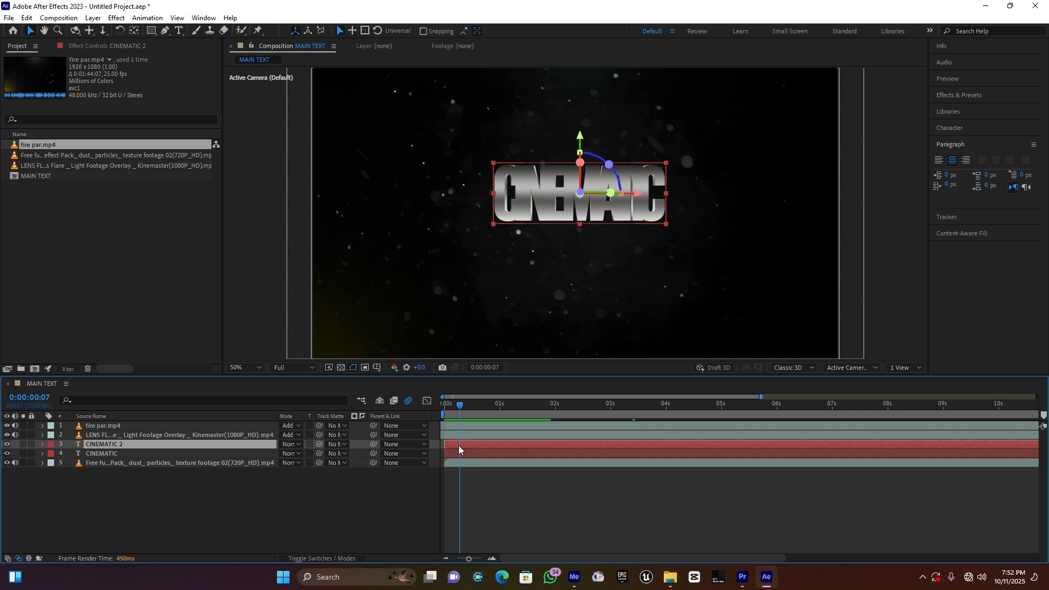
left_click(142, 455, "ctrl")
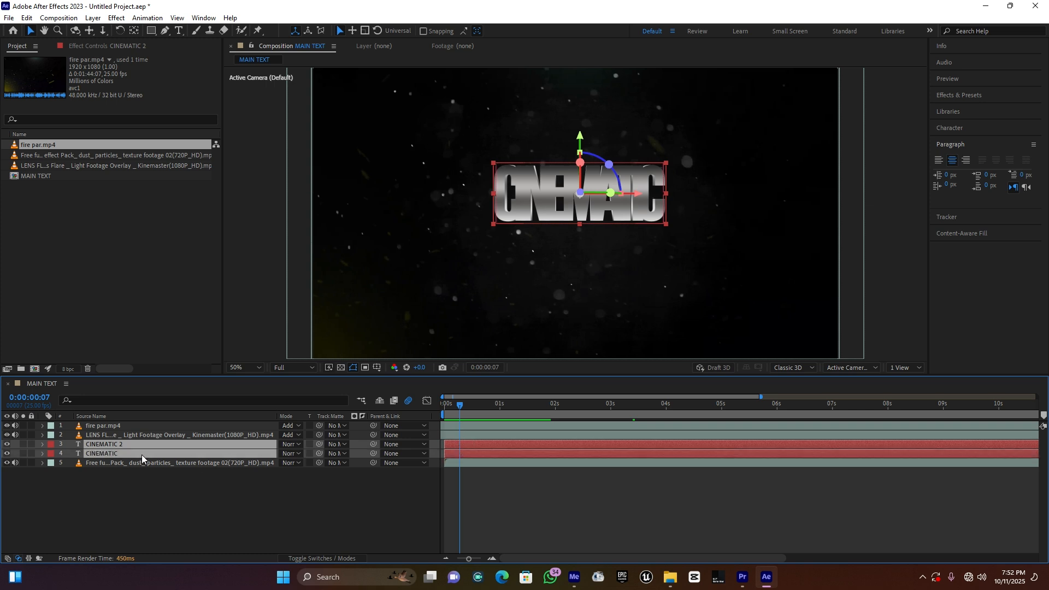
left_click(43, 444)
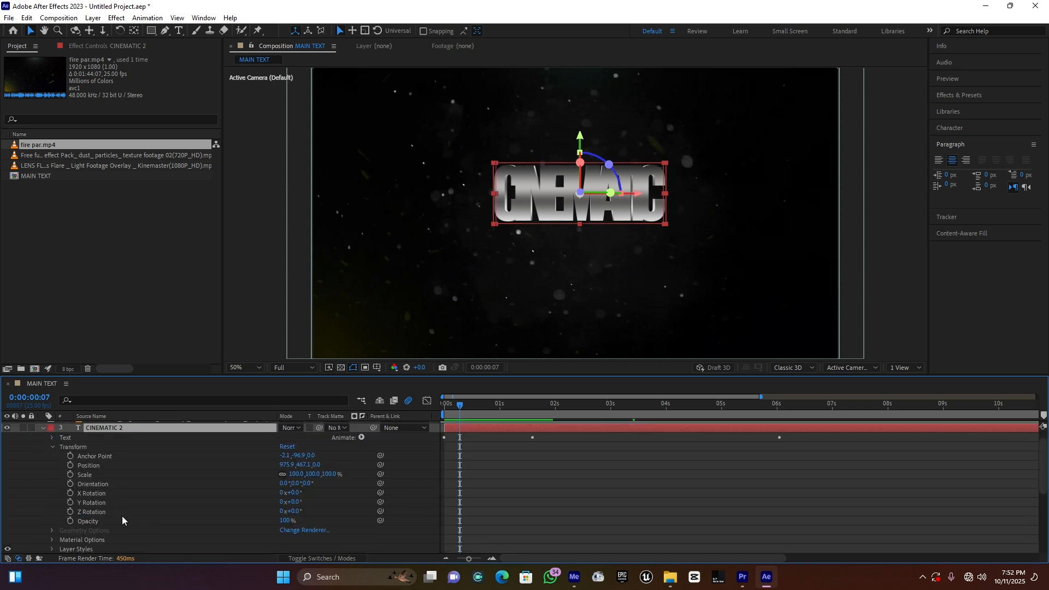
scroll(122, 520, "down", 3)
scroll(122, 516, "up", 2)
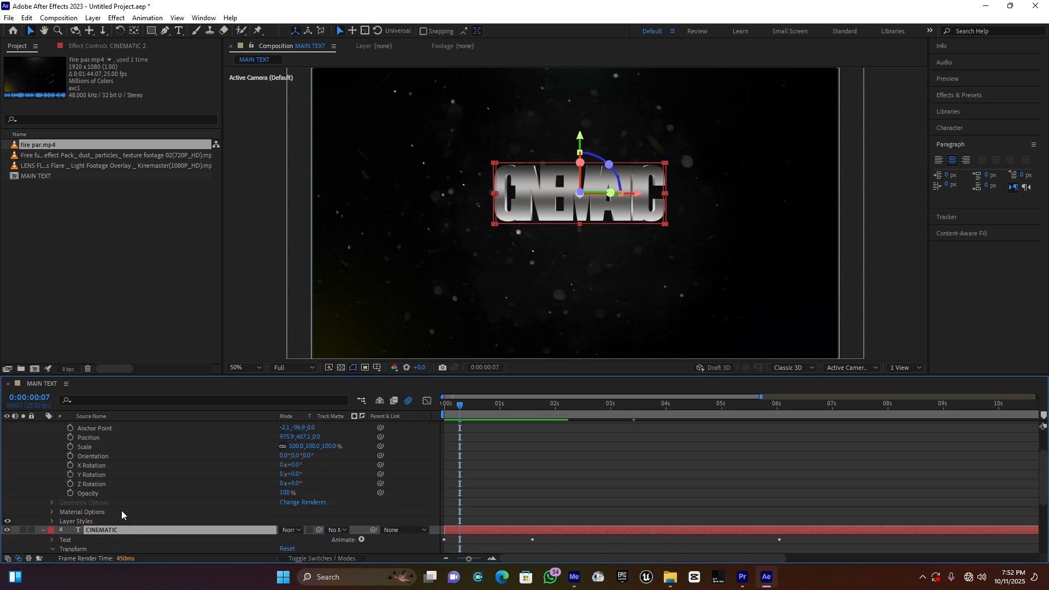
left_click(70, 493)
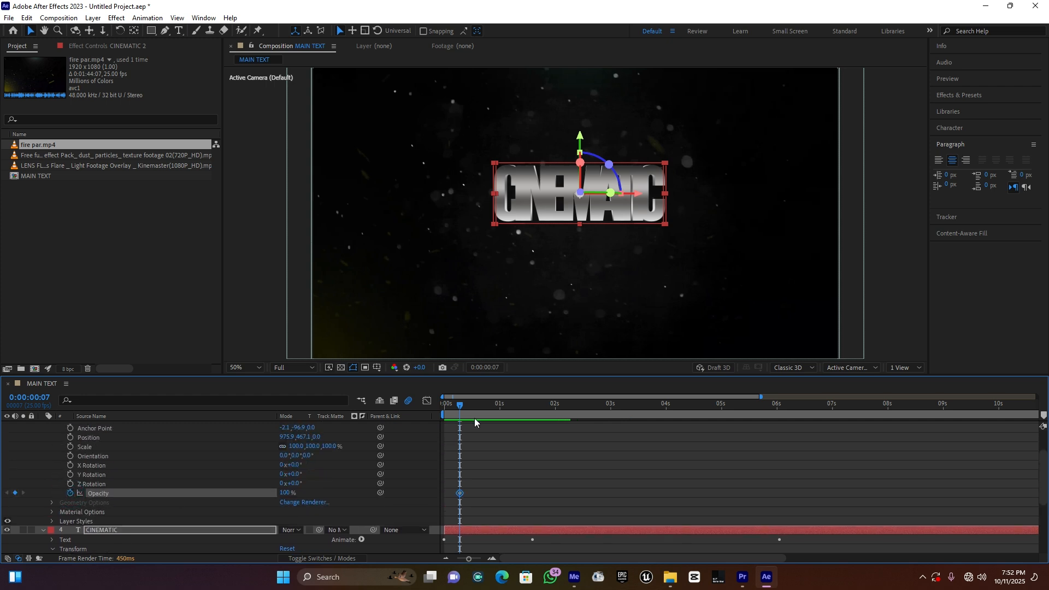
Step: Set both text layers' opacity to 0% at 0:00:00:00, preview the fade-in and collapse their properties
left_click_drag(461, 406, 446, 406)
left_click(286, 494)
type("0")
key("Return")
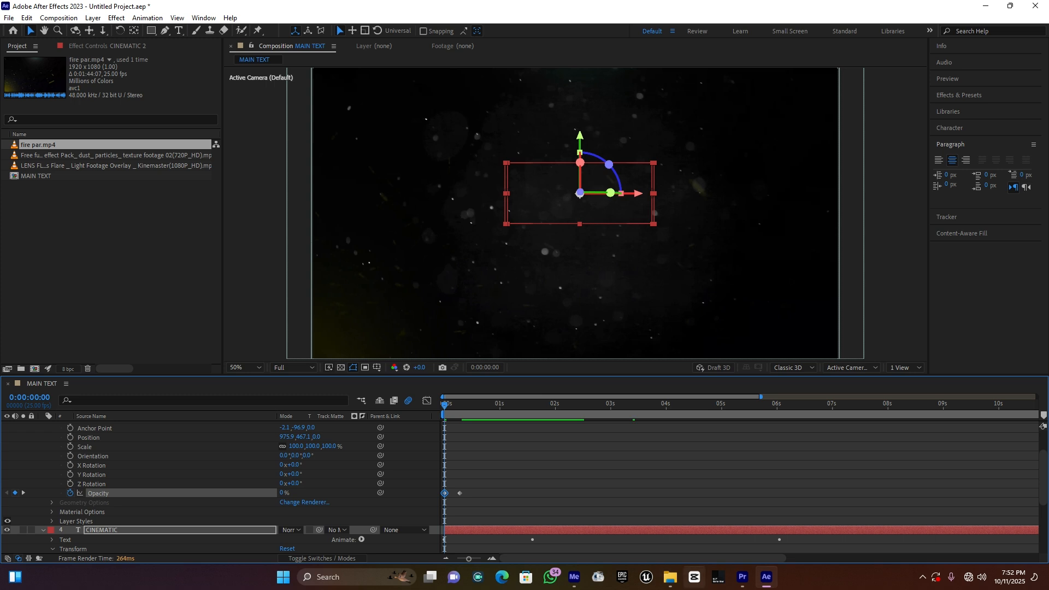
key("space")
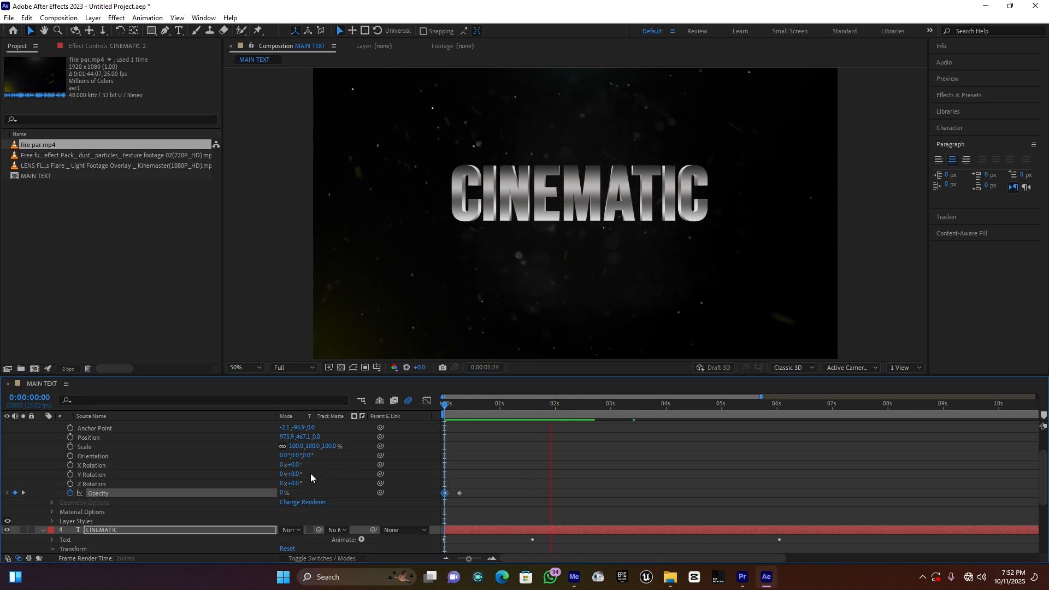
scroll(255, 469, "up", 2)
key("space")
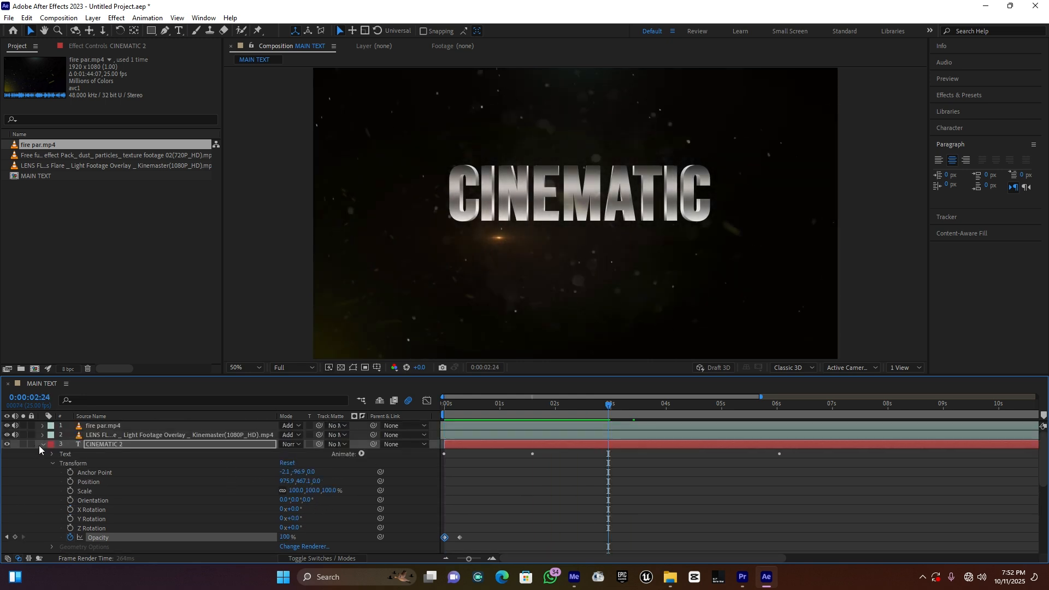
left_click(43, 445)
left_click(132, 507)
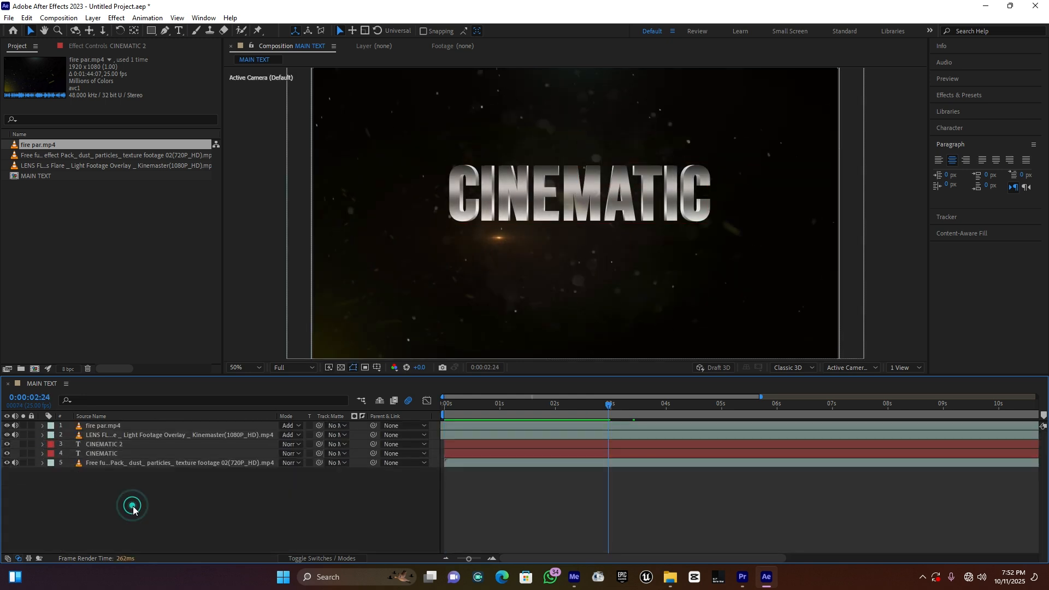
Step: Create a black 1920 x 1080 solid named bars in the MAIN TEXT composition
key("comma")
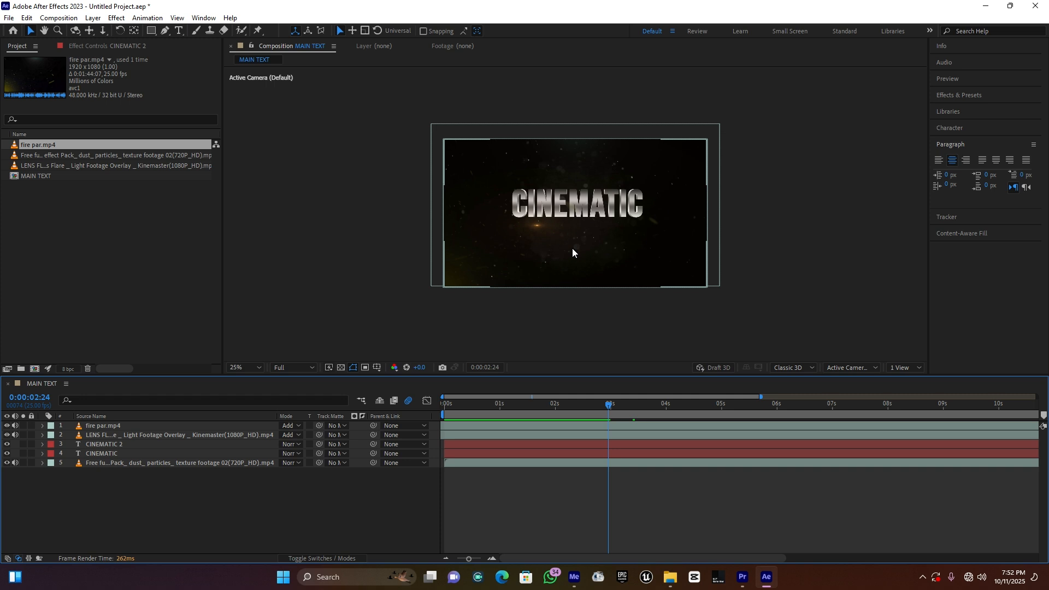
key("period")
right_click(167, 495)
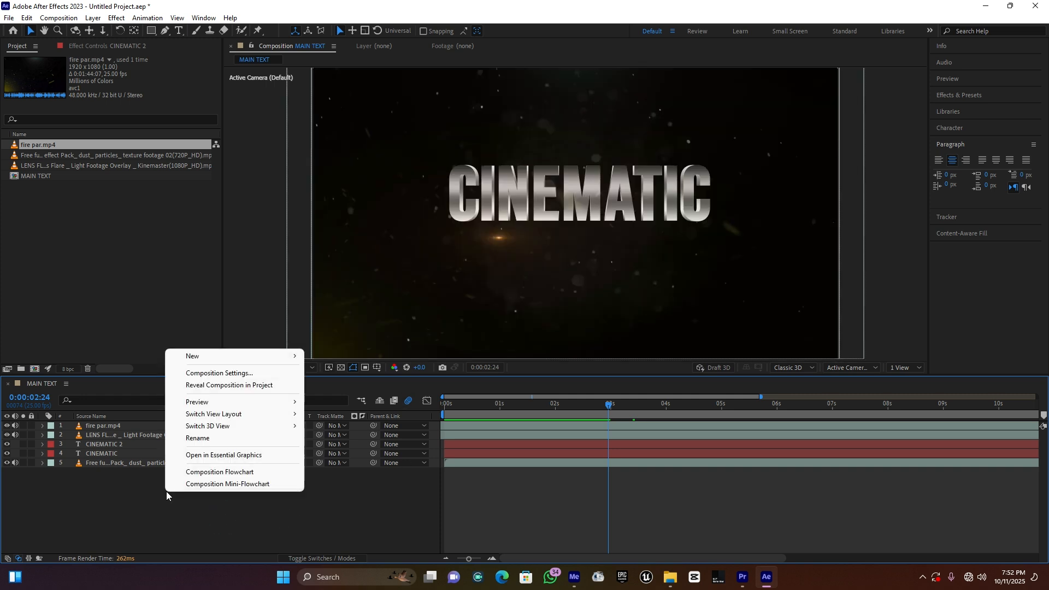
mouse_move(238, 356)
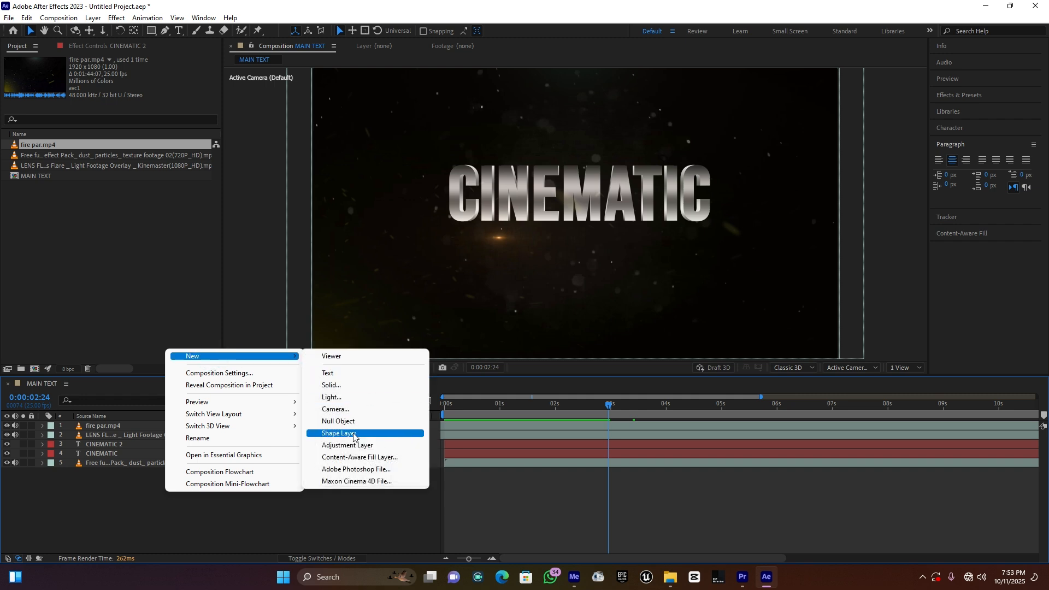
left_click(333, 386)
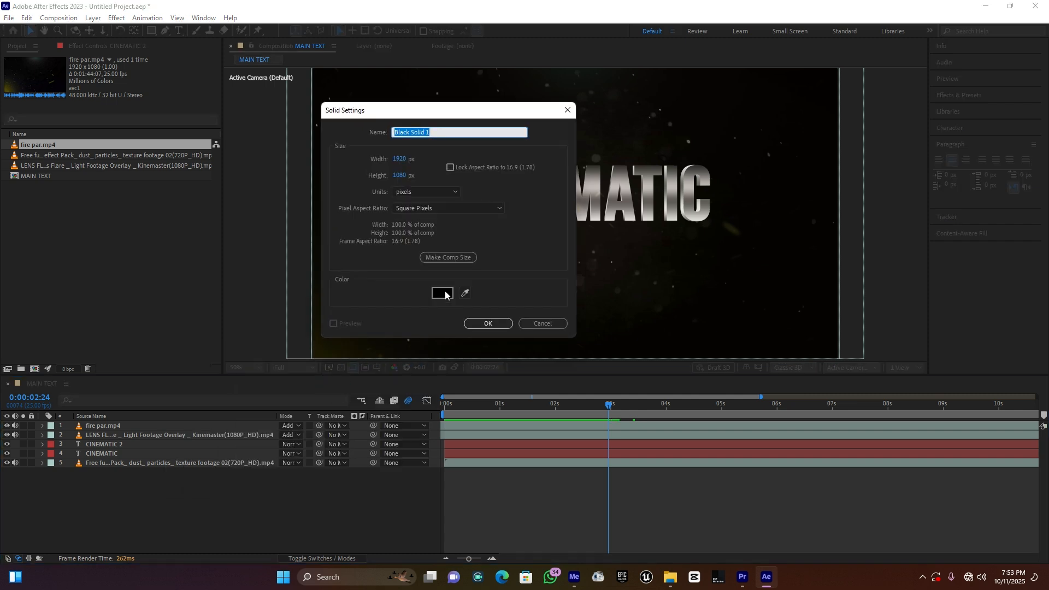
type("bars")
left_click(488, 323)
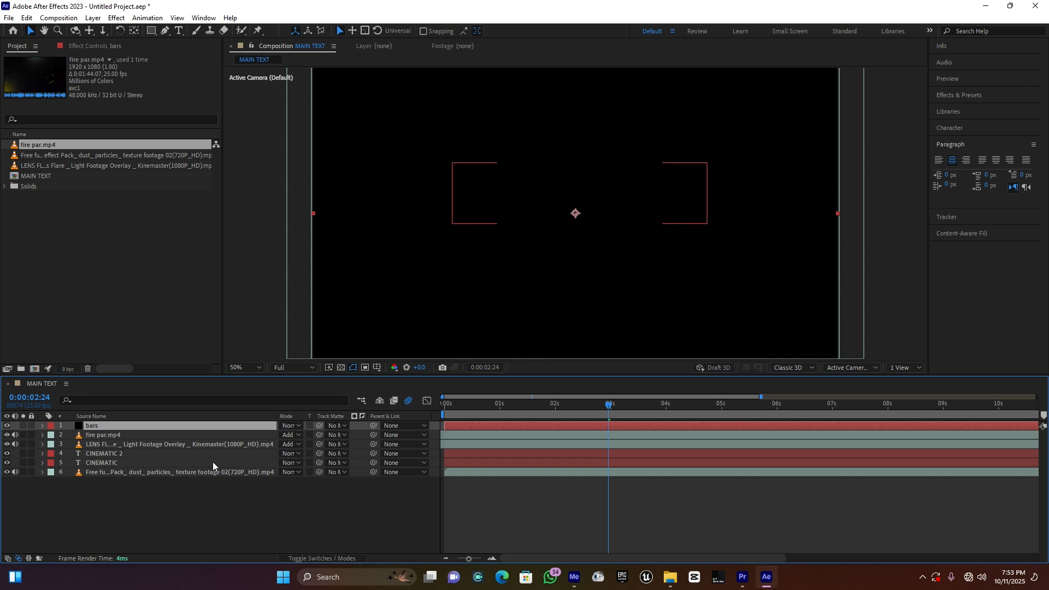
Step: Add a full-frame rectangular mask to the bars solid and lower its upper edge slightly into the frame
double_click(152, 31)
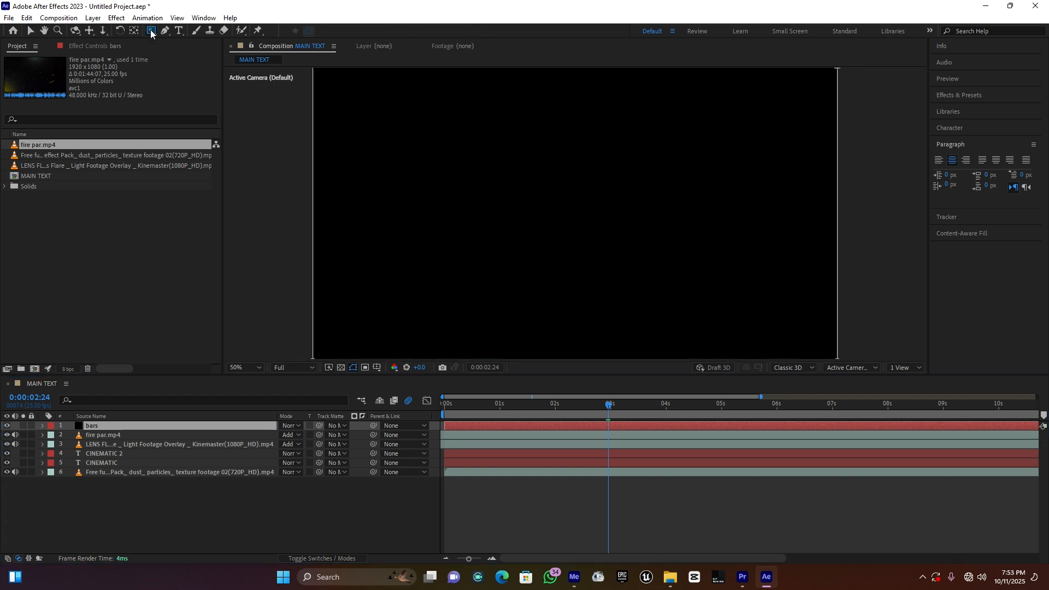
key("comma")
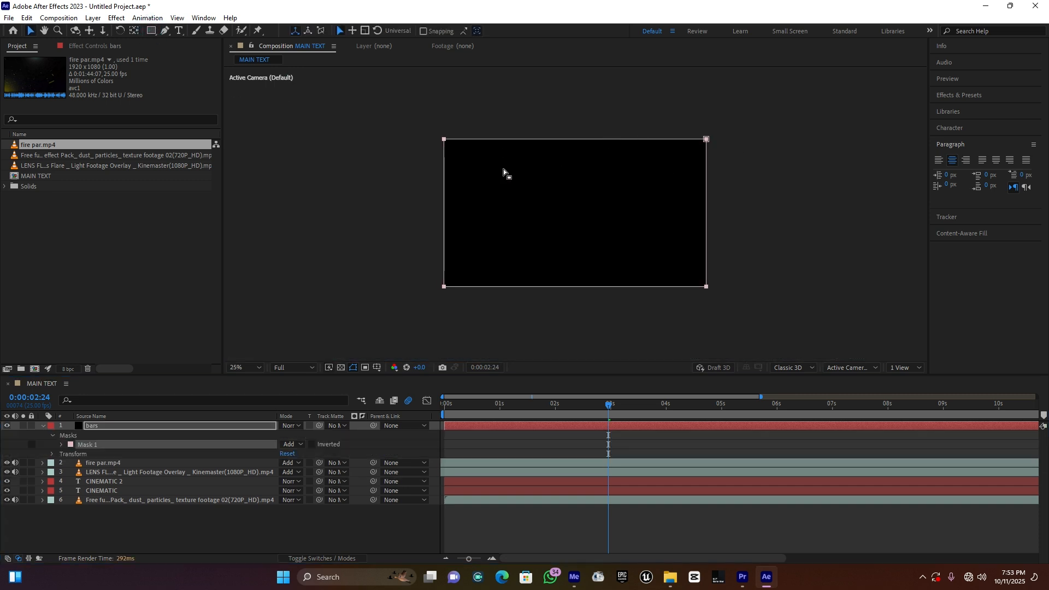
left_click_drag(405, 119, 736, 188)
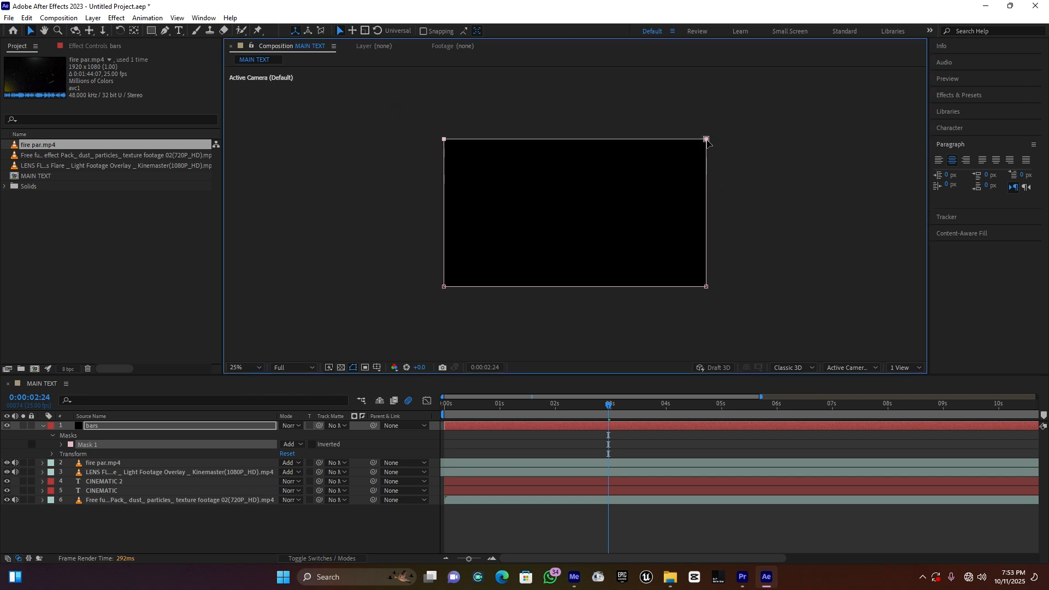
left_click_drag(706, 140, 707, 151)
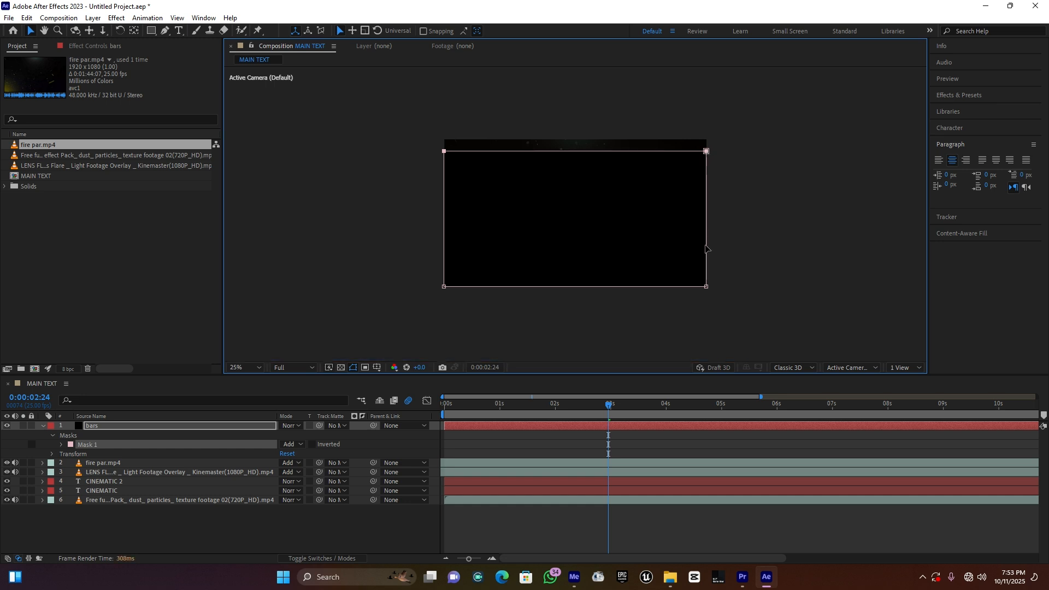
Step: Raise the lower edge of the bars mask to mirror the upper strip and align its corners with the frame's sides
left_click_drag(753, 319, 393, 257)
left_click_drag(706, 287, 706, 278)
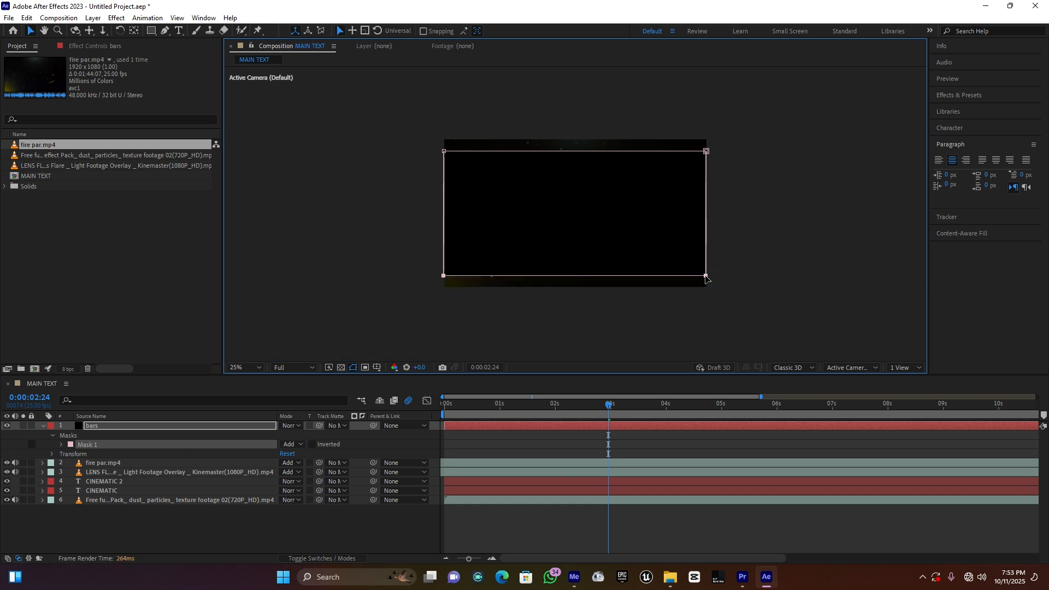
key("period")
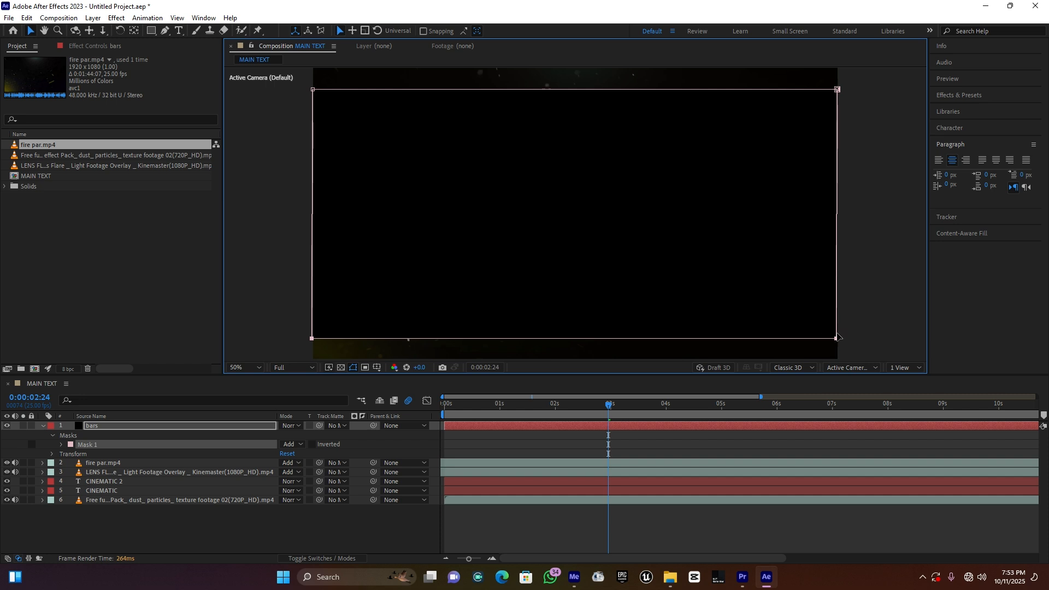
left_click_drag(835, 339, 837, 339)
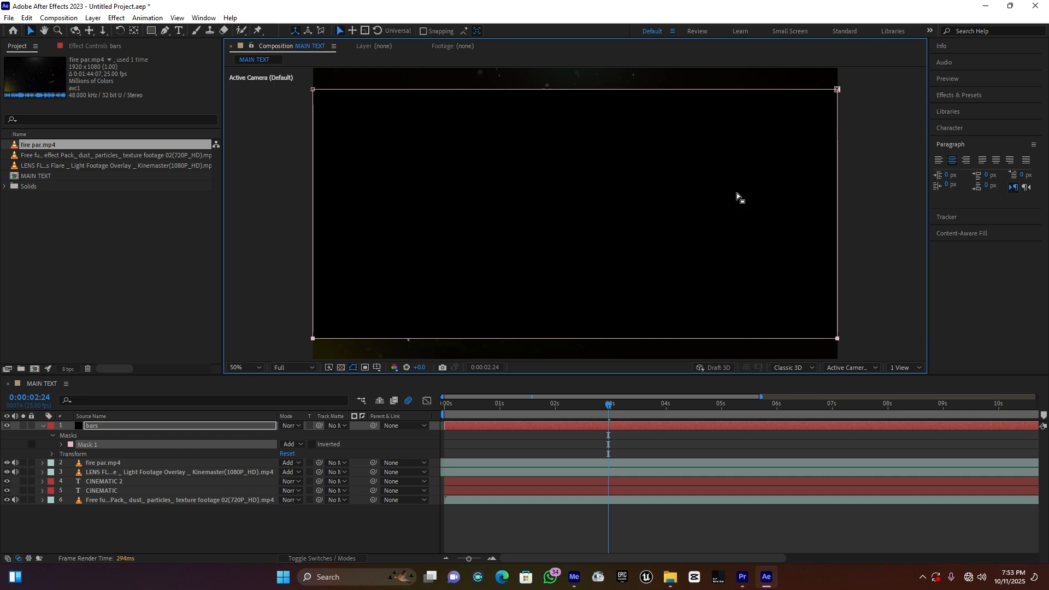
Step: Invert Mask 1 on the bars layer so black covers only the strips above and below the title
left_click(312, 445)
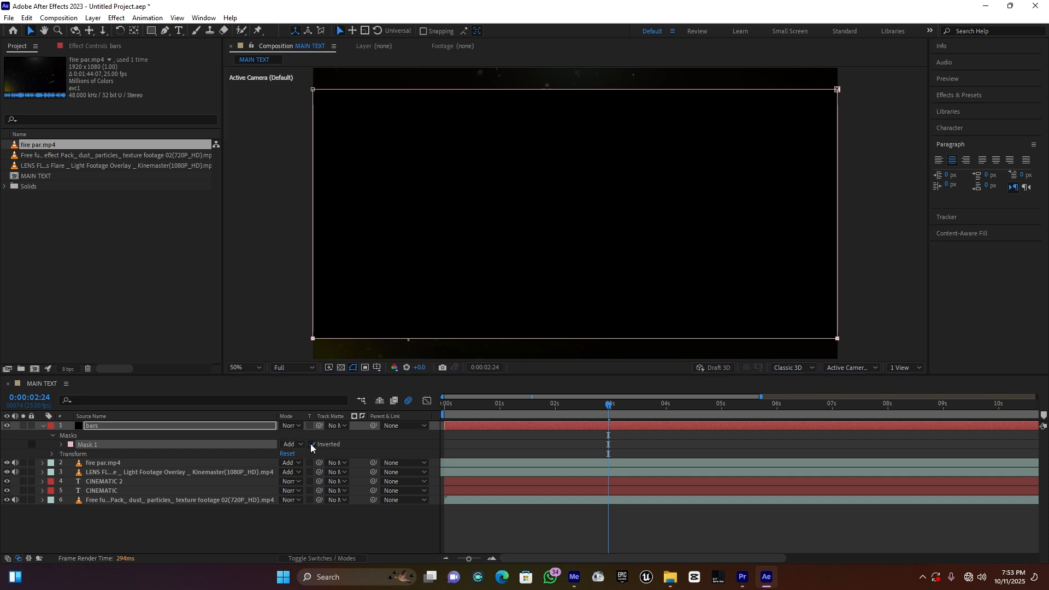
key("comma")
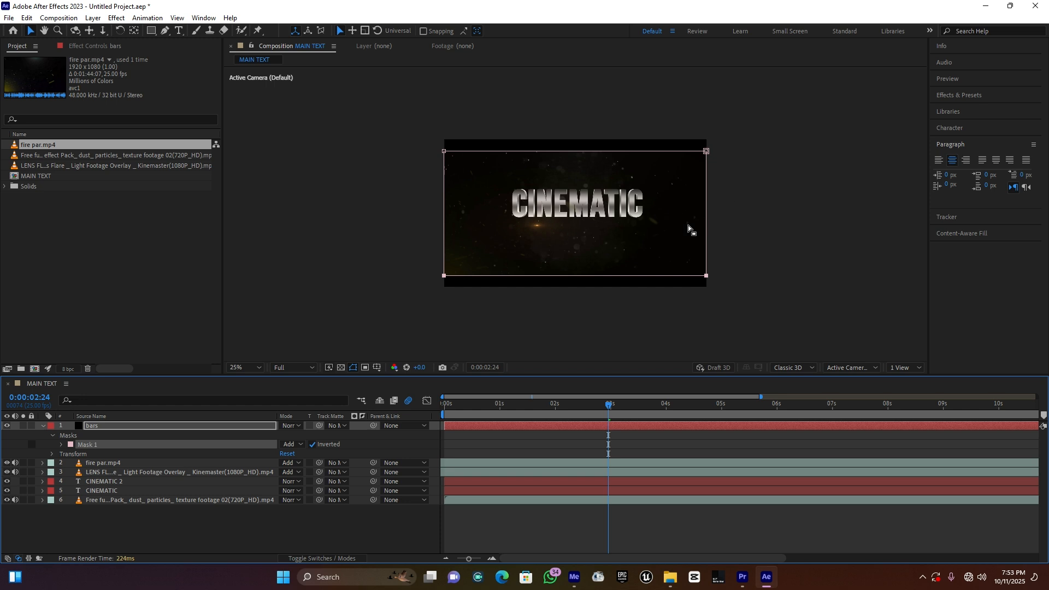
key("period")
Step: Thicken both letterbox strips by moving the bars mask's upper edge slightly down and its lower edge slightly up, then collapse the layer
left_click_drag(901, 84, 236, 136)
left_click(838, 89)
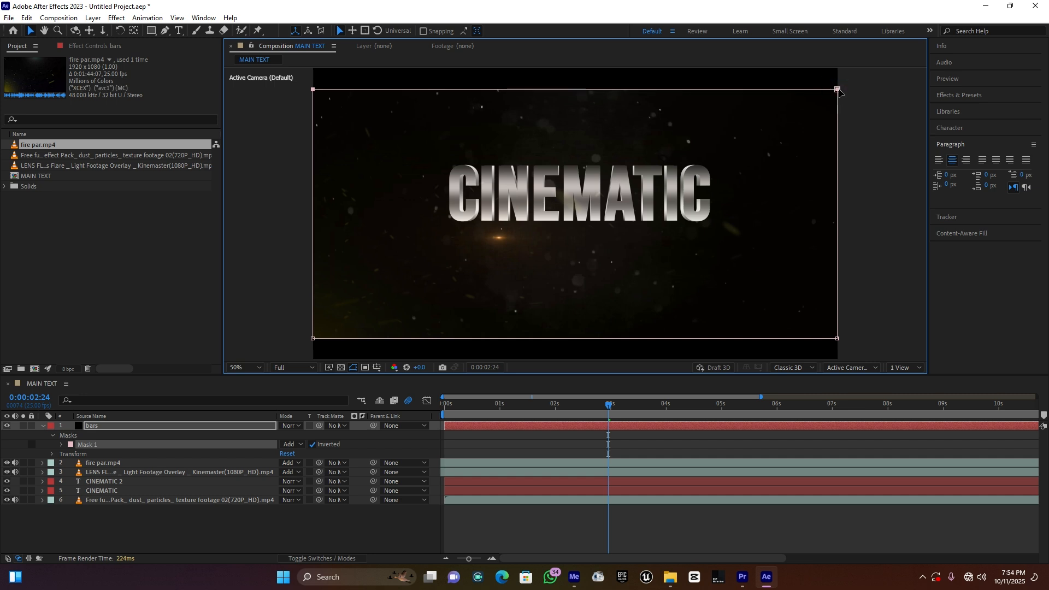
left_click_drag(838, 89, 838, 96)
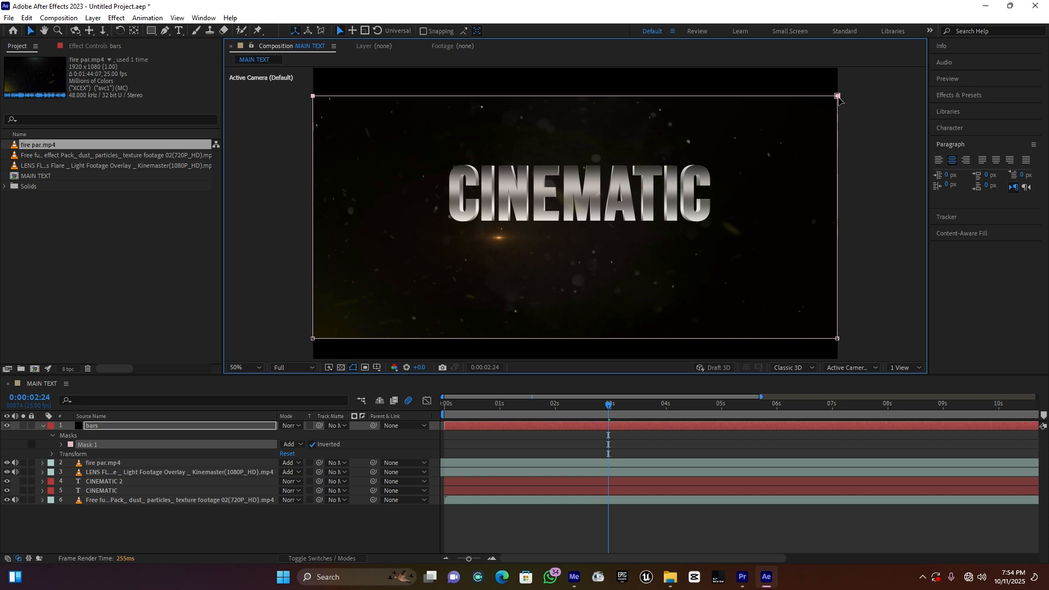
left_click_drag(837, 338, 272, 350)
key("ctrl+z")
left_click_drag(839, 337, 838, 335)
left_click(879, 286)
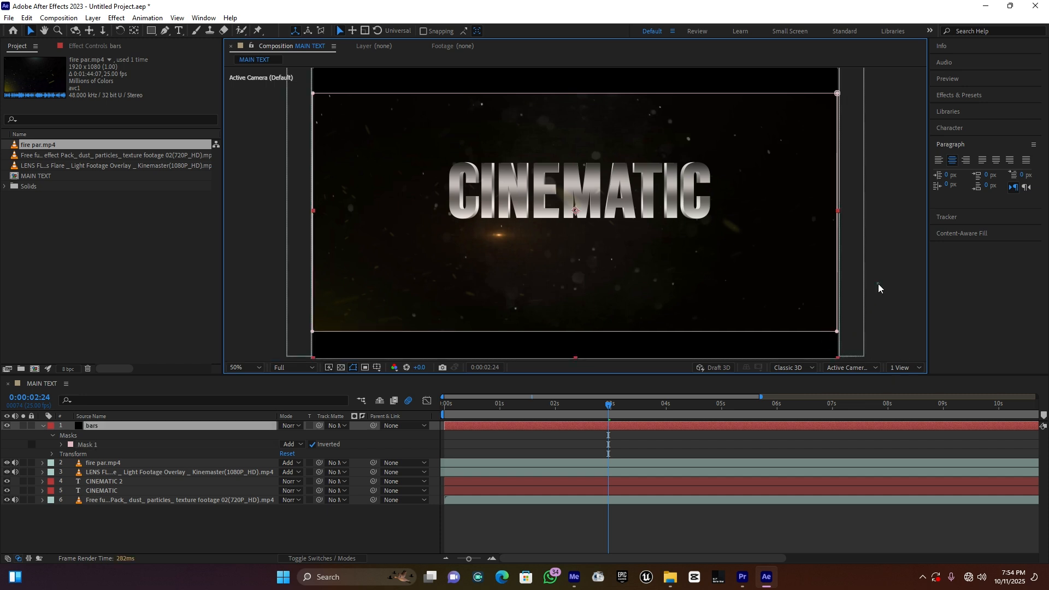
left_click(262, 292)
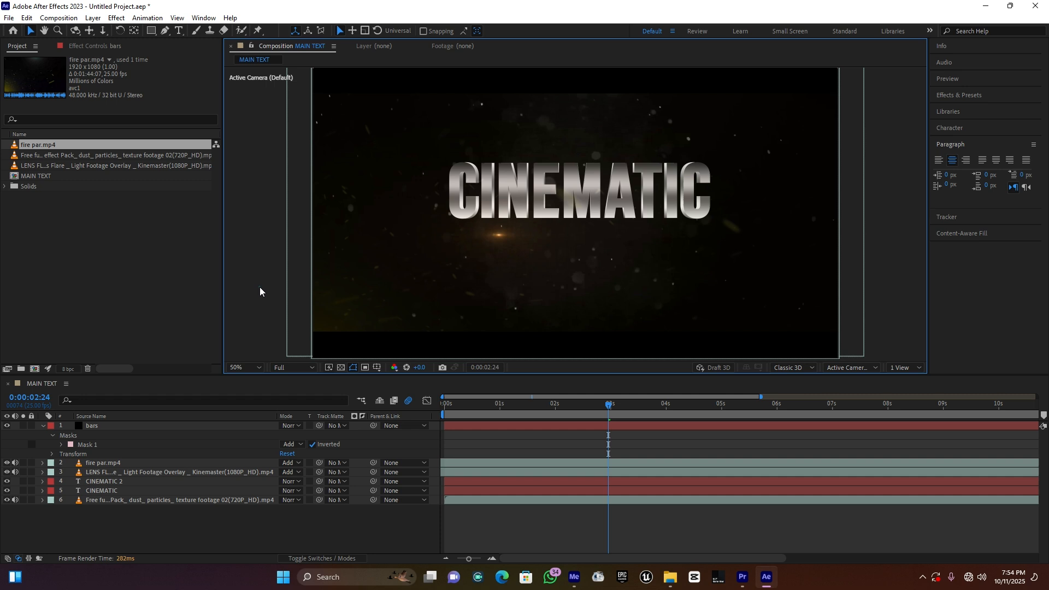
left_click(44, 426)
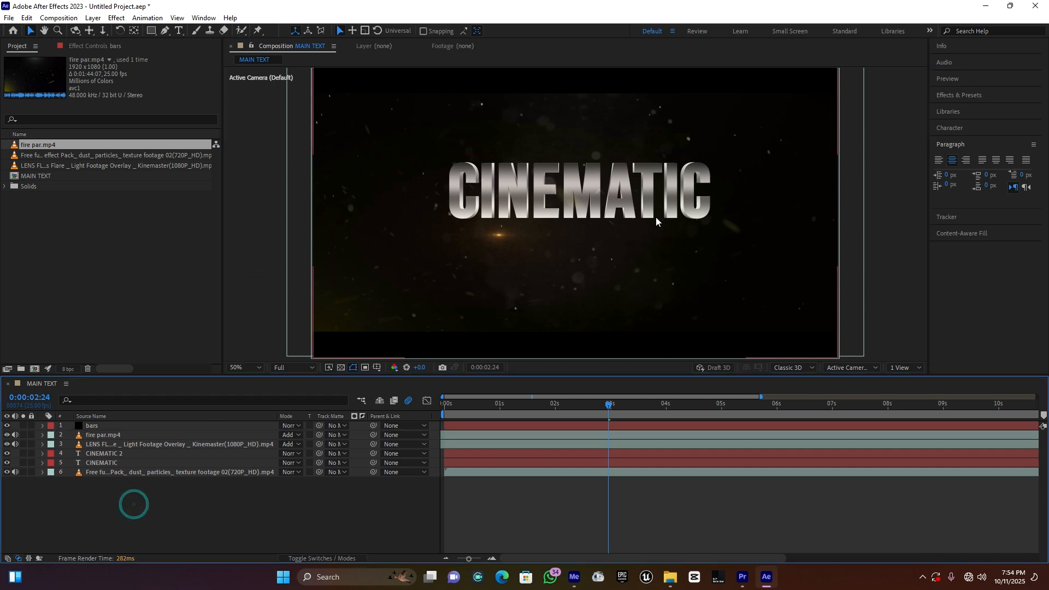
Step: Create an adjustment layer in the MAIN TEXT composition and place it directly below the bars layer
key("comma")
key("comma")
key("period")
key("period")
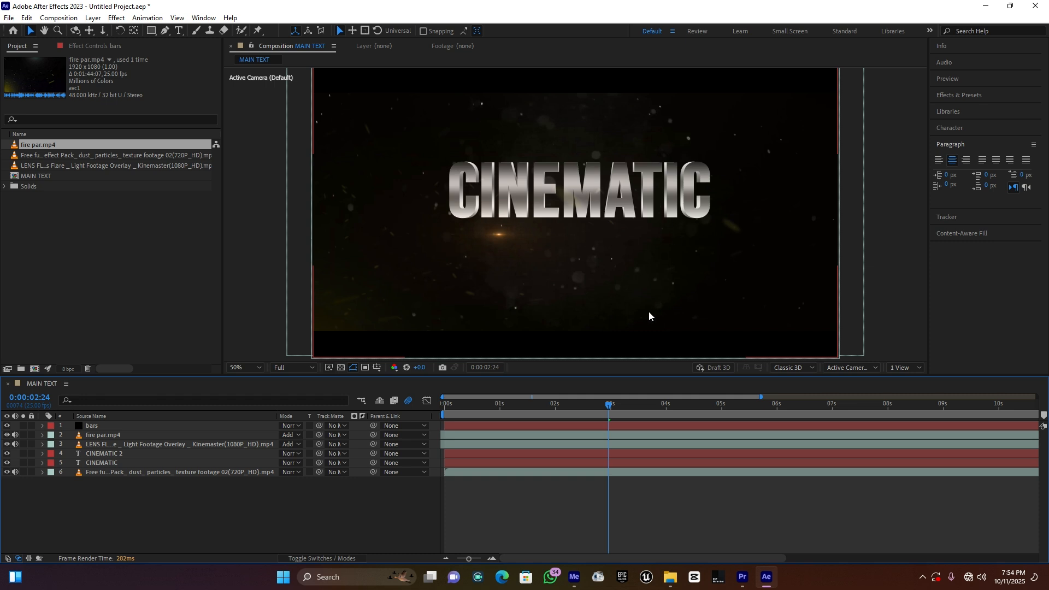
right_click(128, 525)
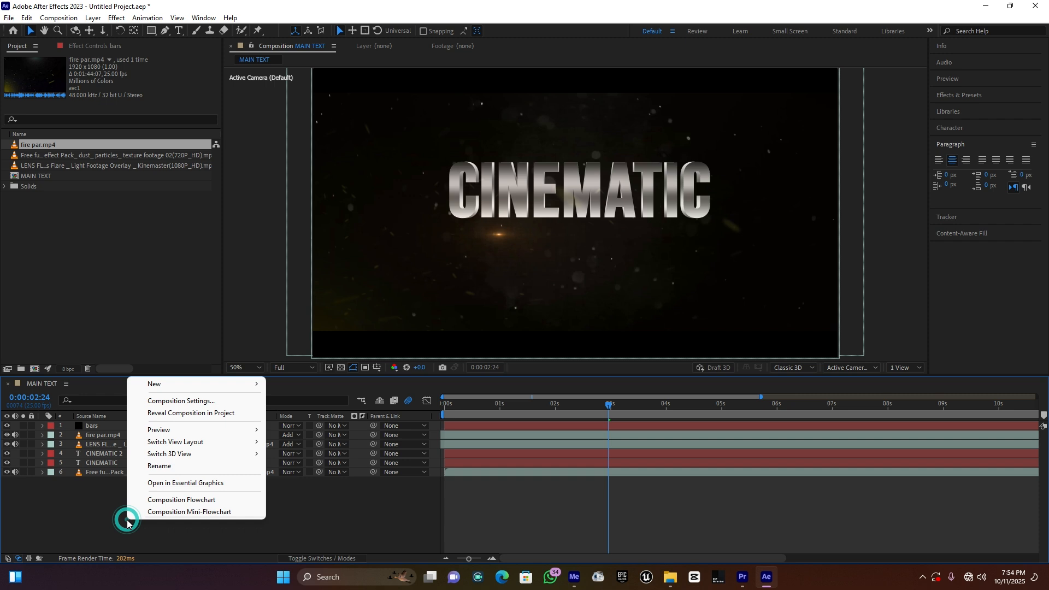
mouse_move(199, 384)
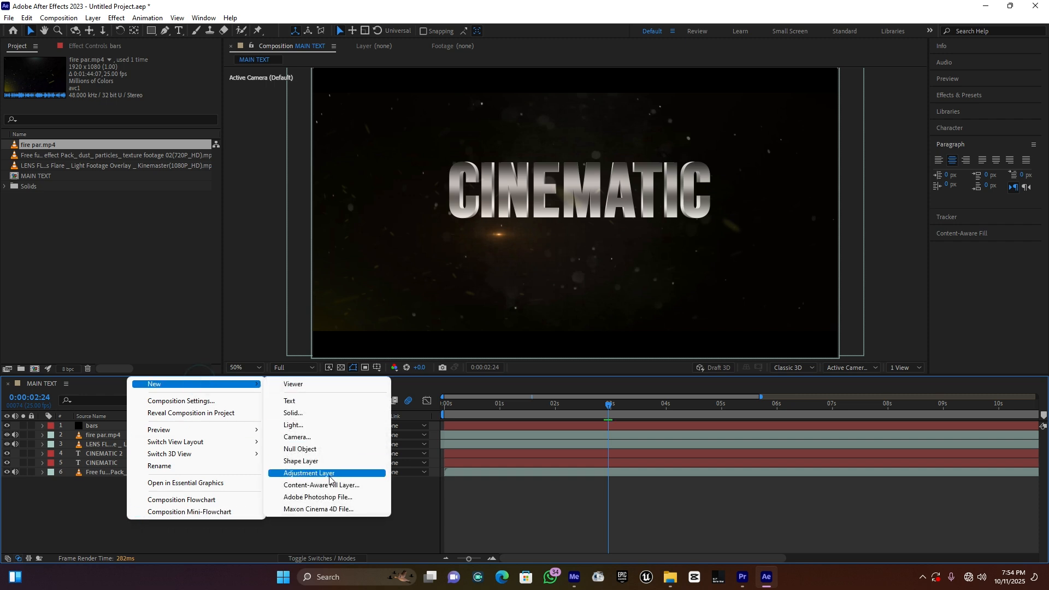
left_click(330, 475)
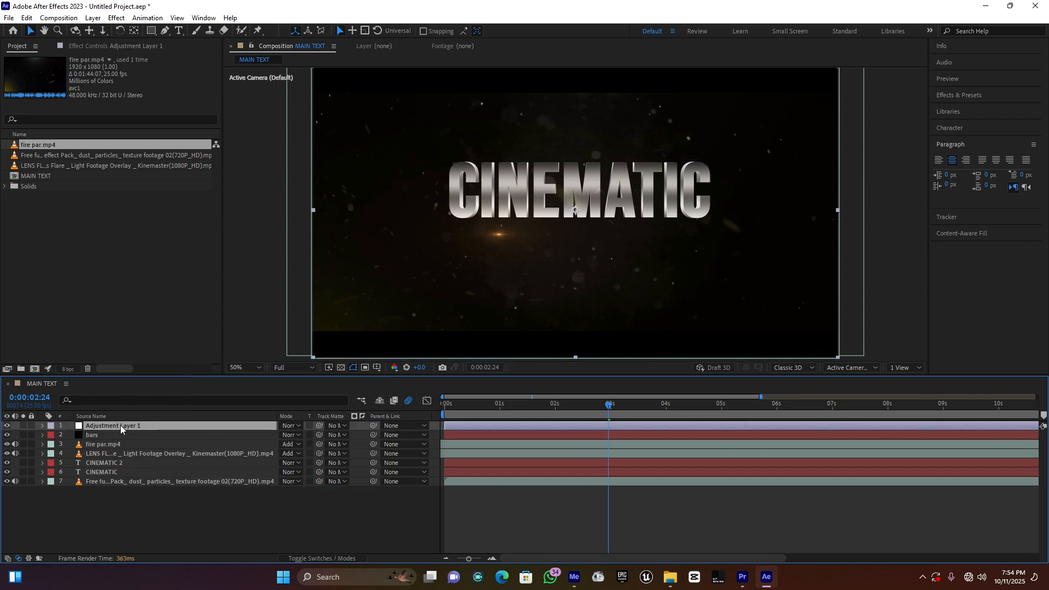
left_click_drag(121, 426, 119, 440)
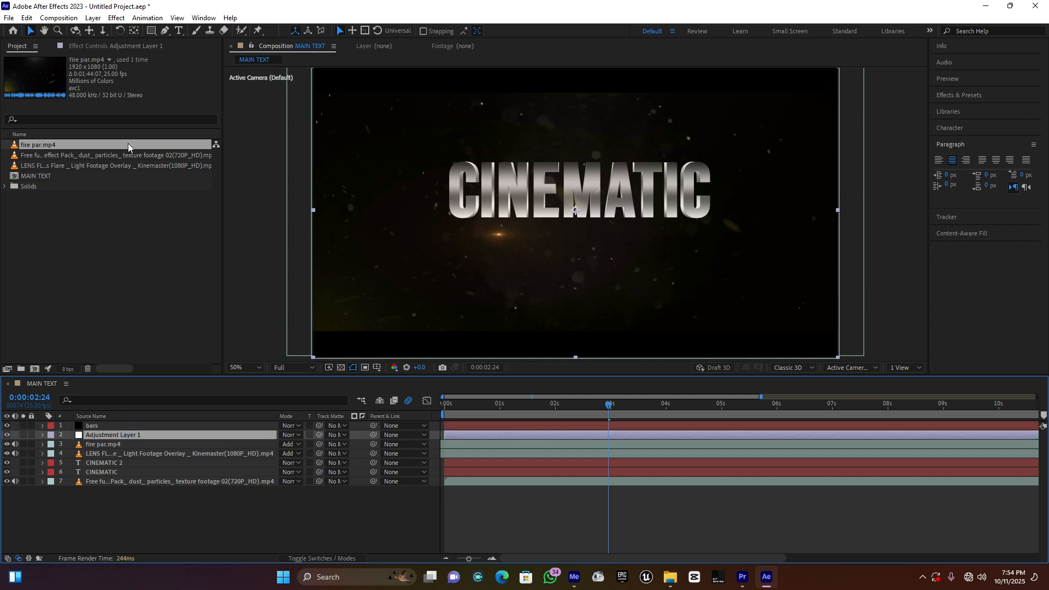
Step: Apply the Curves effect to the adjustment layer and slightly darken the shadows on the RGB curve, anchoring its midpoint
left_click(118, 20)
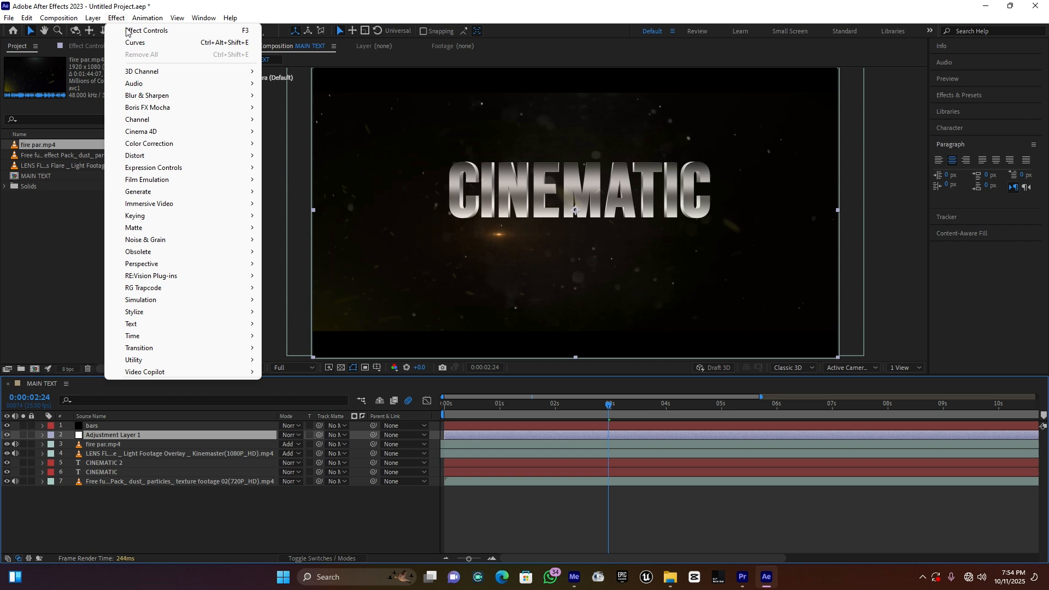
left_click(165, 146)
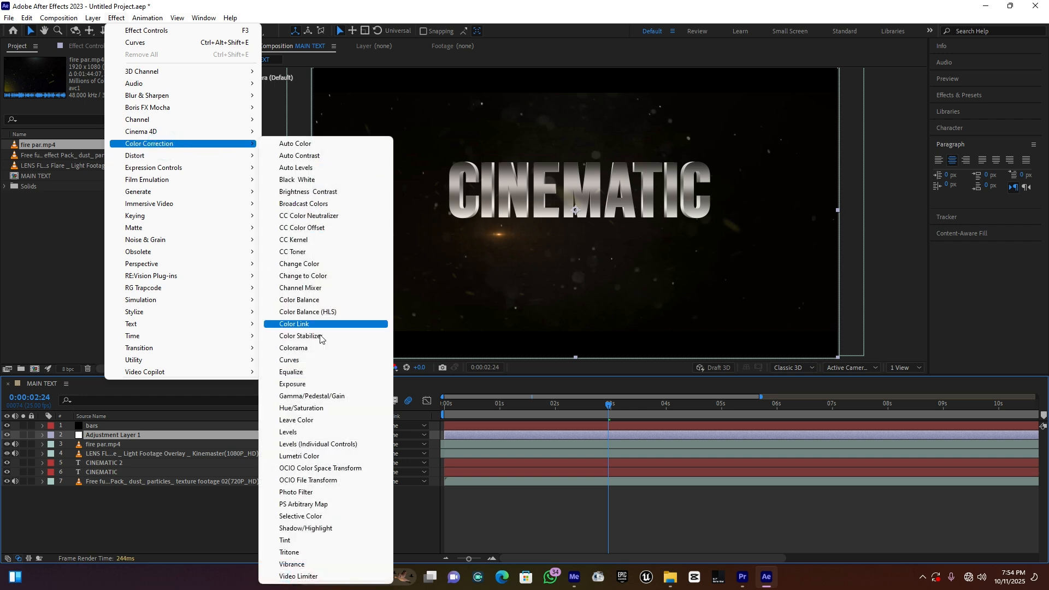
left_click(304, 363)
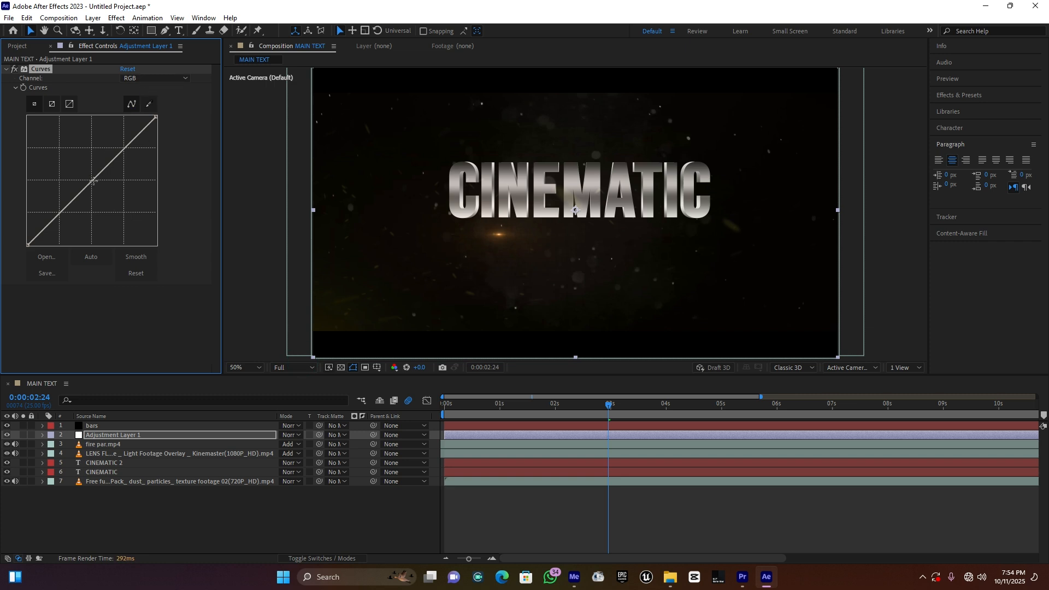
left_click(93, 180)
left_click(60, 213)
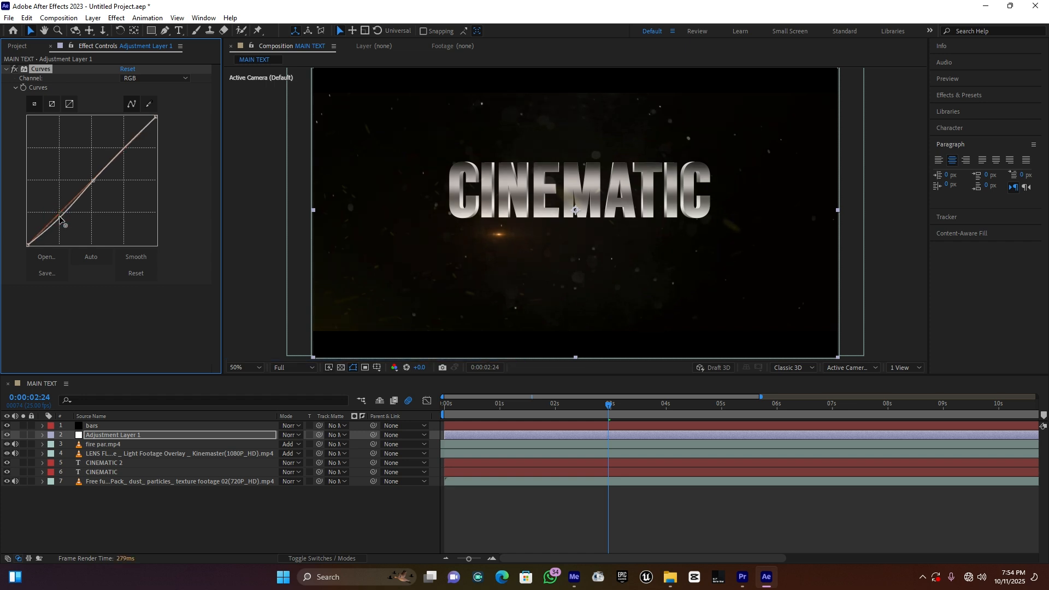
Step: Shape the Red channel curve into a gentle S with lowered shadows and raised highlights, and preview the title from 0:00:02:00
left_click(155, 78)
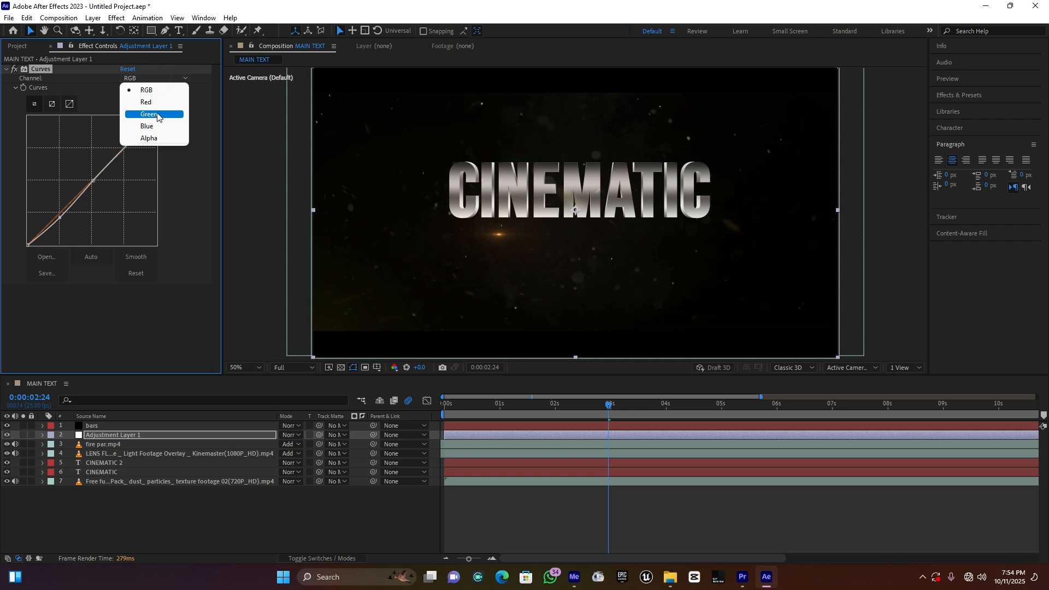
left_click(146, 102)
left_click(92, 180)
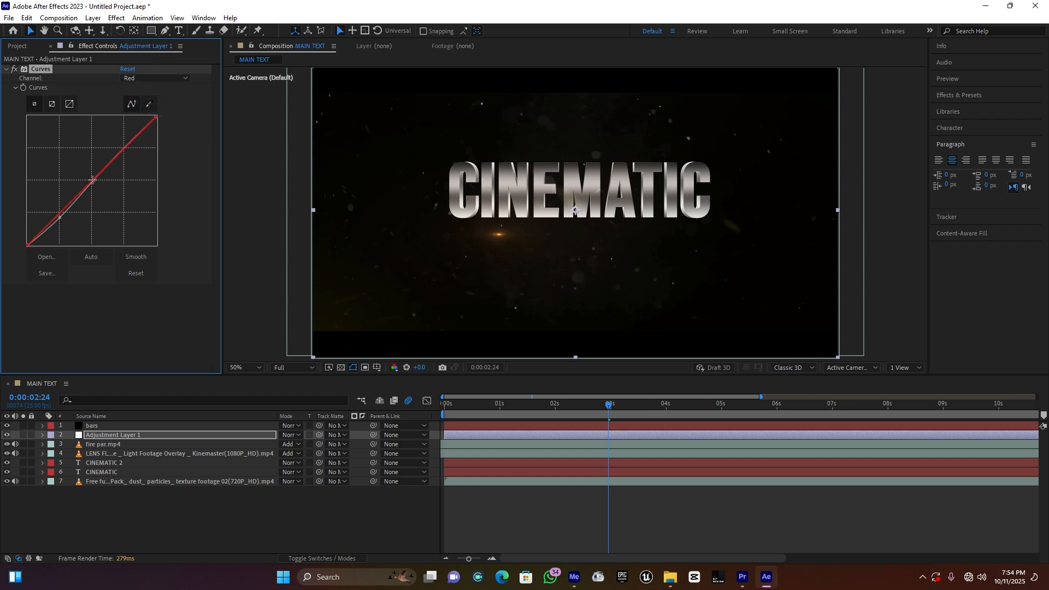
left_click_drag(59, 216, 62, 217)
left_click_drag(530, 405, 559, 407)
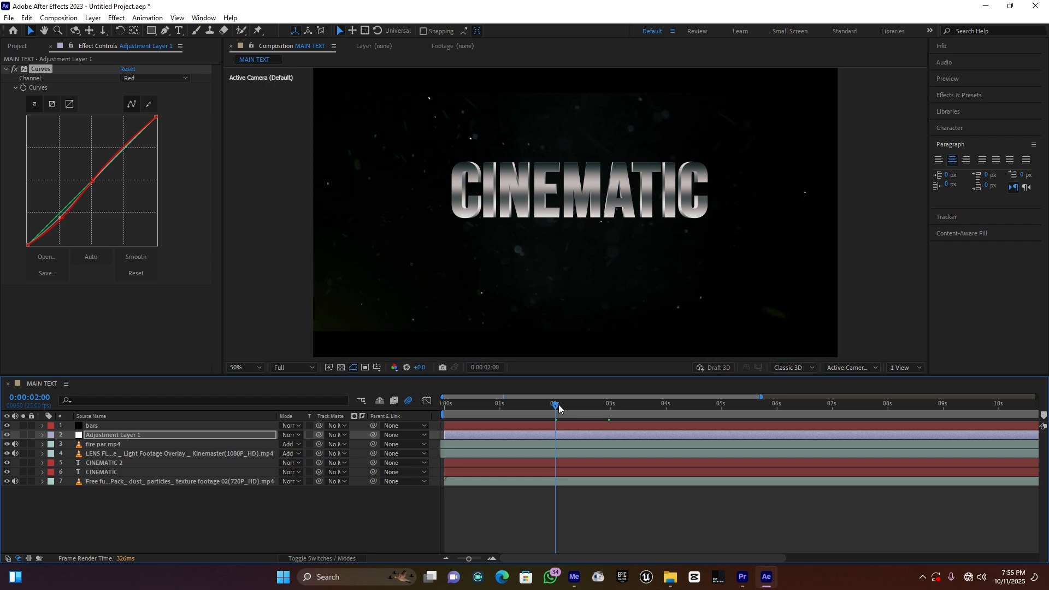
key("space")
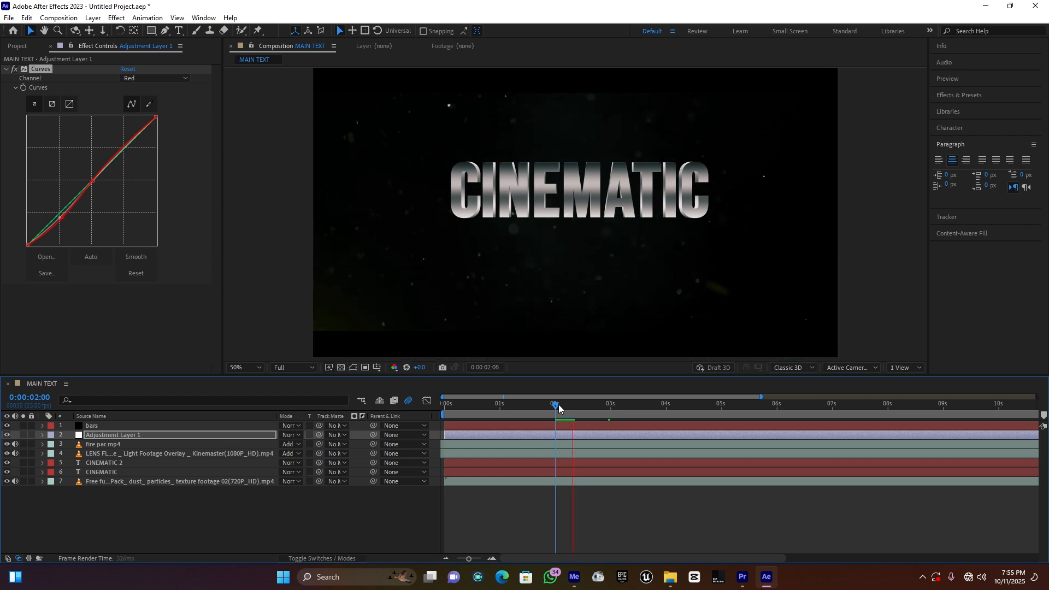